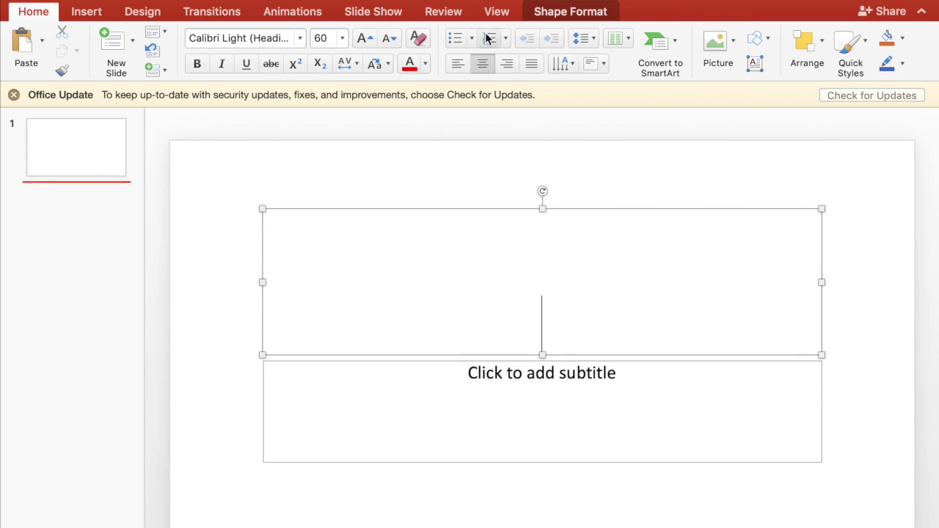
# - Close the Office Update message bar above the blank title slide
pyautogui.click(14, 94)
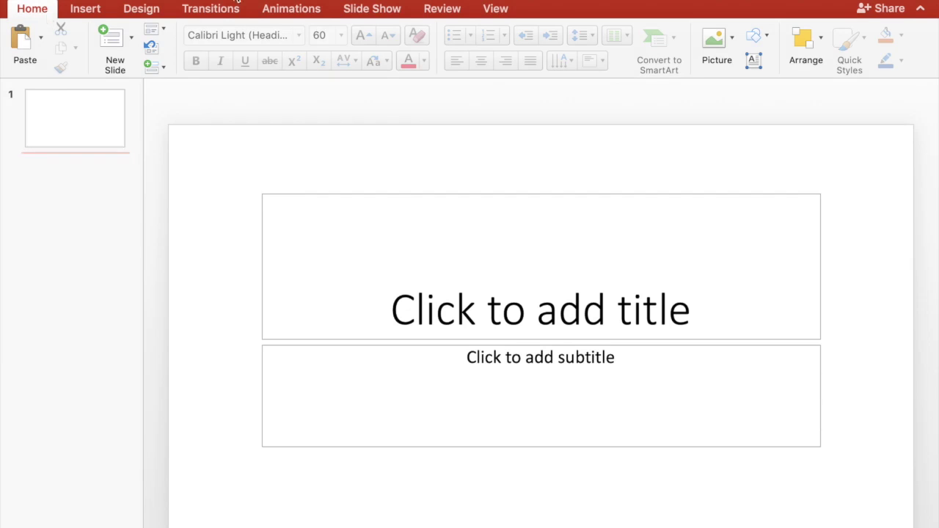
# - Enter Slide Master view, preview each layout through Blank, then select the top master slide
pyautogui.click(492, 9)
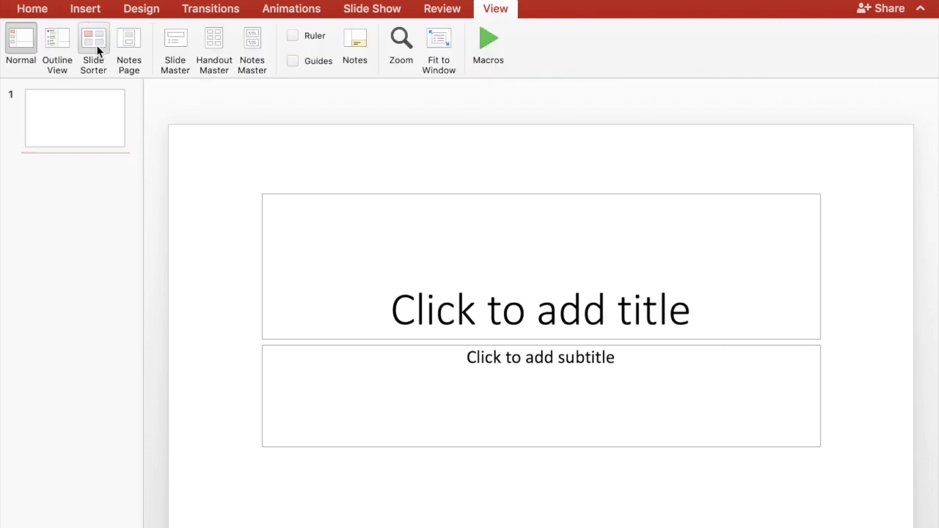
pyautogui.click(178, 45)
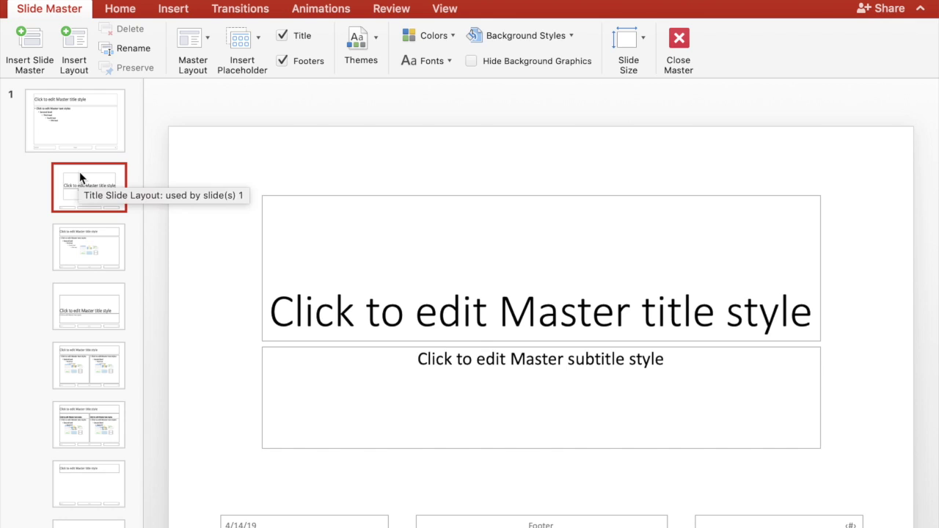
pyautogui.click(94, 258)
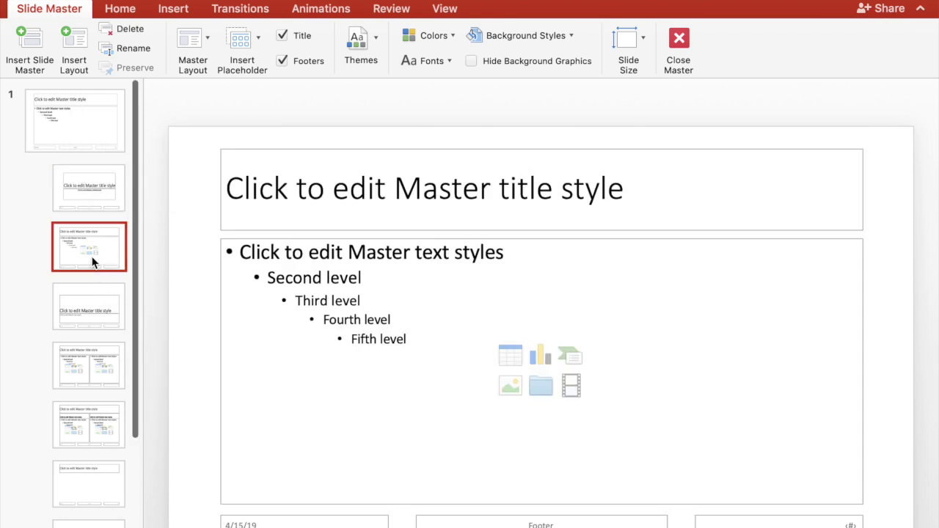
pyautogui.click(85, 328)
pyautogui.click(87, 356)
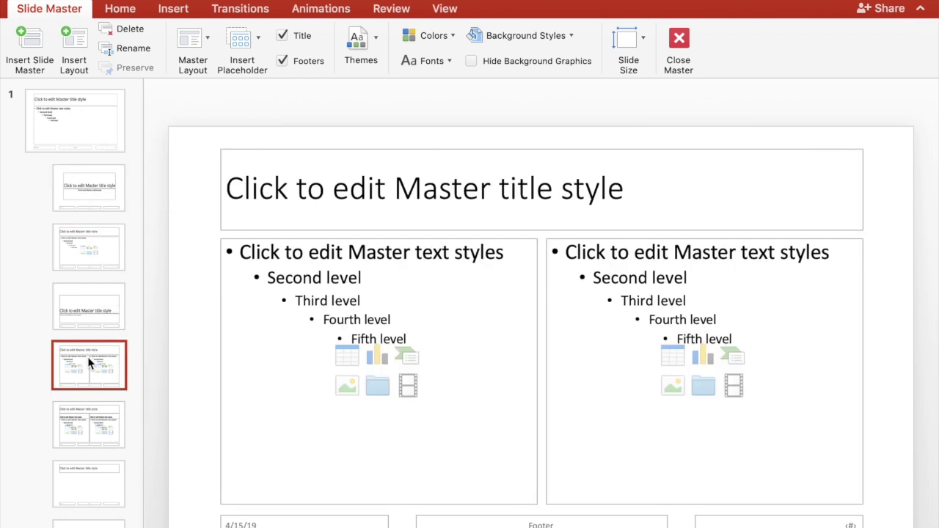
pyautogui.click(92, 425)
pyautogui.click(91, 480)
pyautogui.scroll(-5, 89, 476)
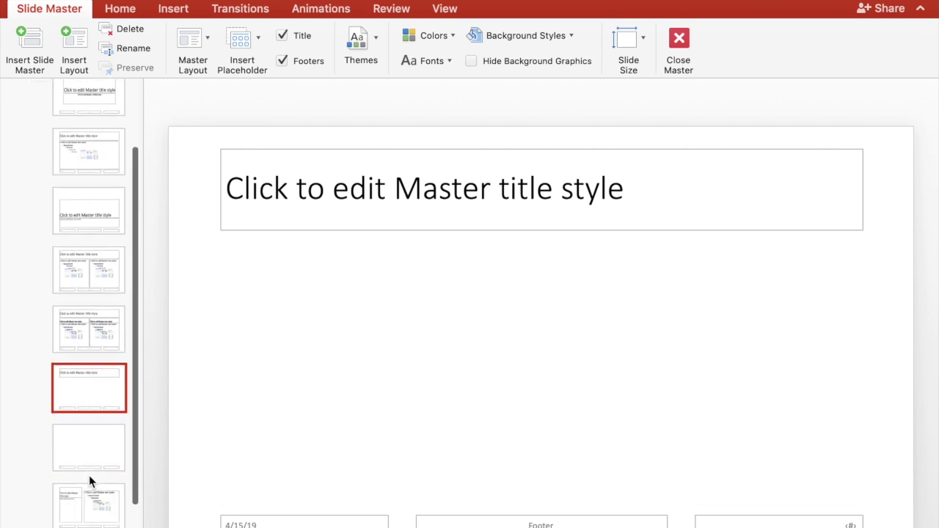
pyautogui.click(80, 338)
pyautogui.scroll(5, 80, 337)
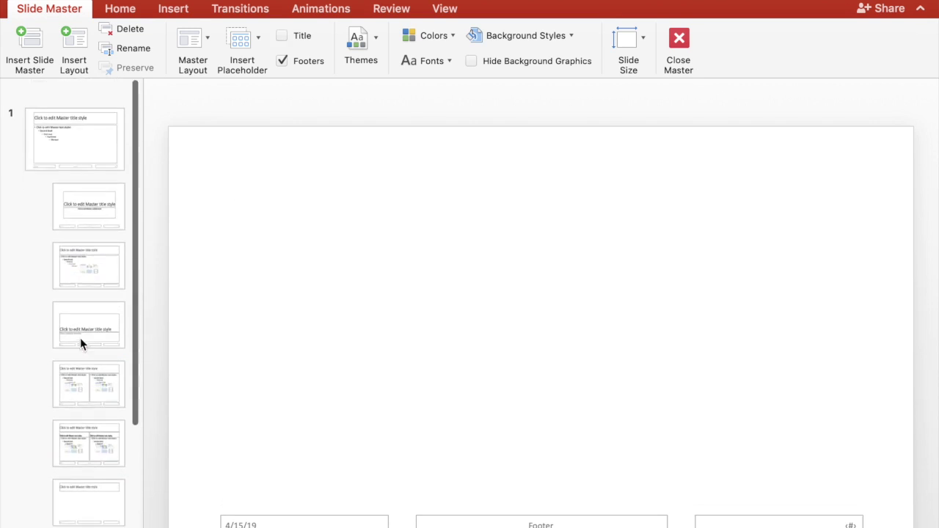
pyautogui.click(88, 134)
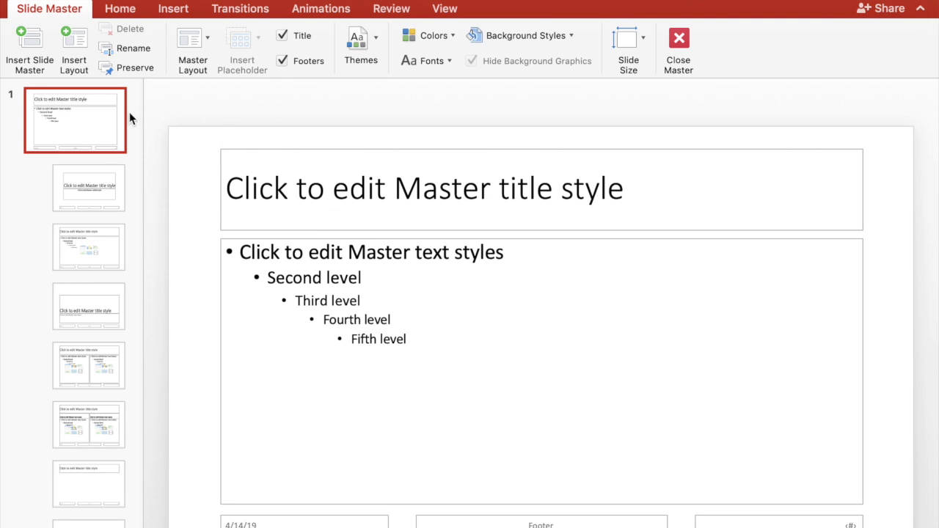
# - Look through the Background Styles and Colors galleries without changing anything
pyautogui.click(490, 41)
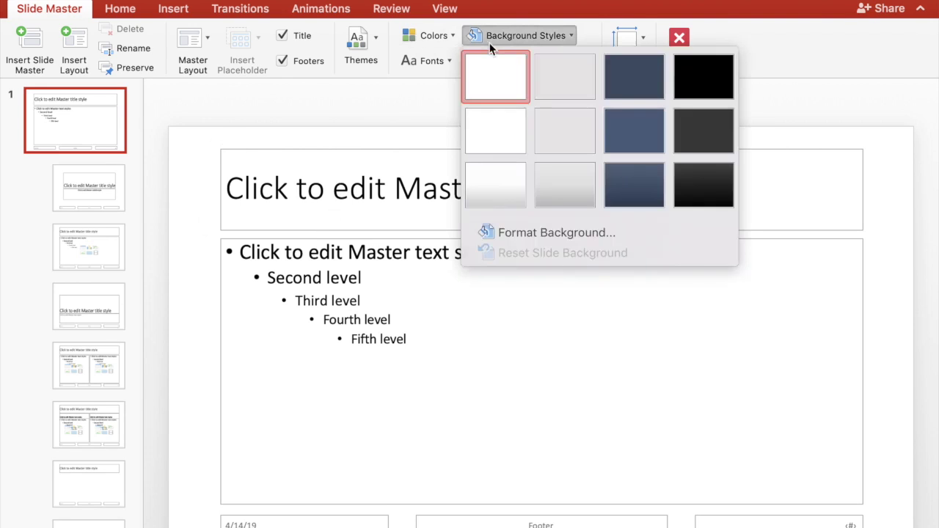
pyautogui.click(444, 40)
pyautogui.click(435, 37)
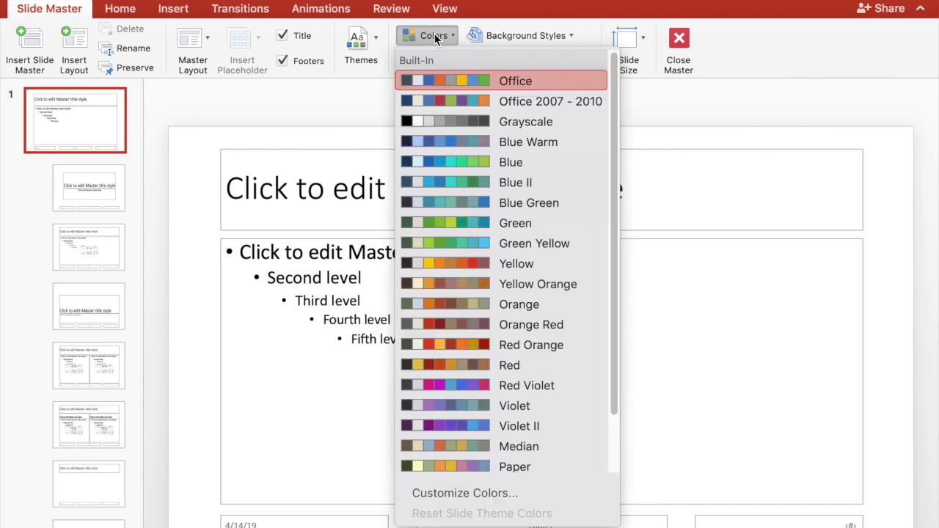
pyautogui.click(435, 38)
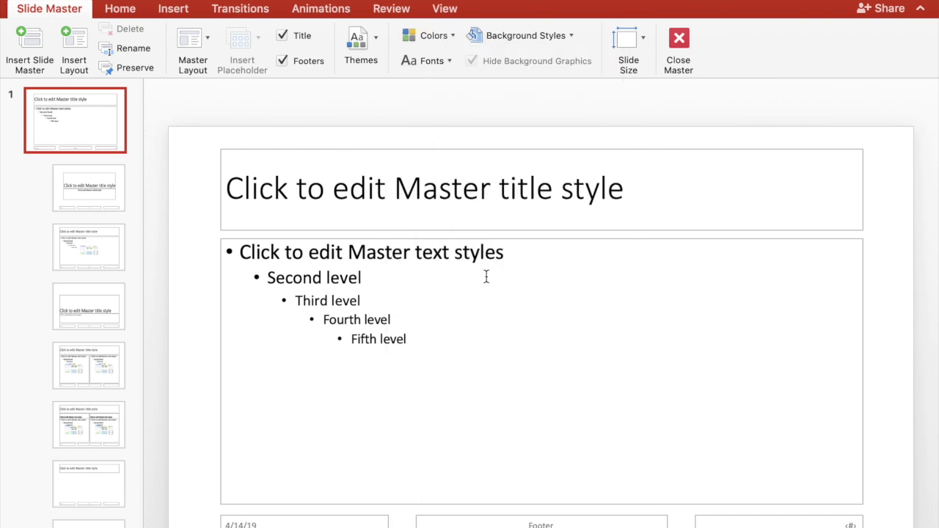
# - Apply the orange-red theme to the master and preview its first layouts
pyautogui.click(370, 53)
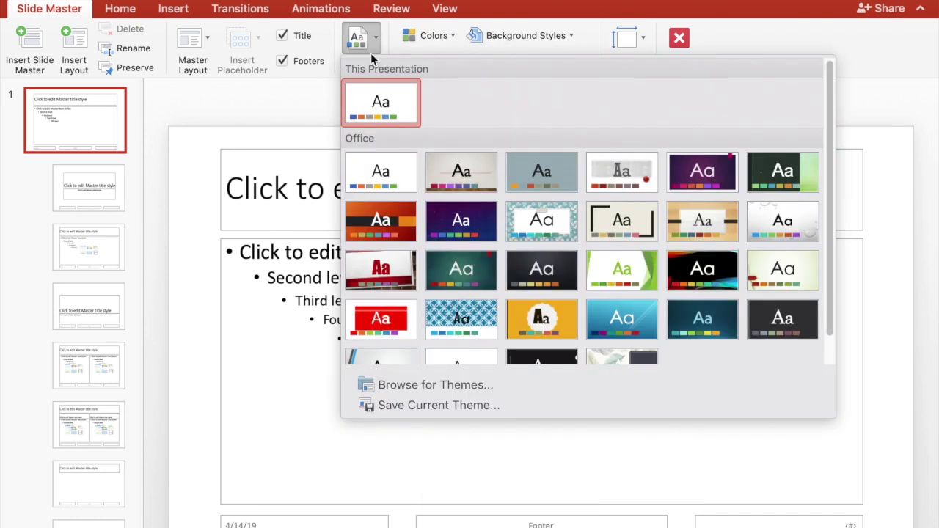
pyautogui.click(392, 218)
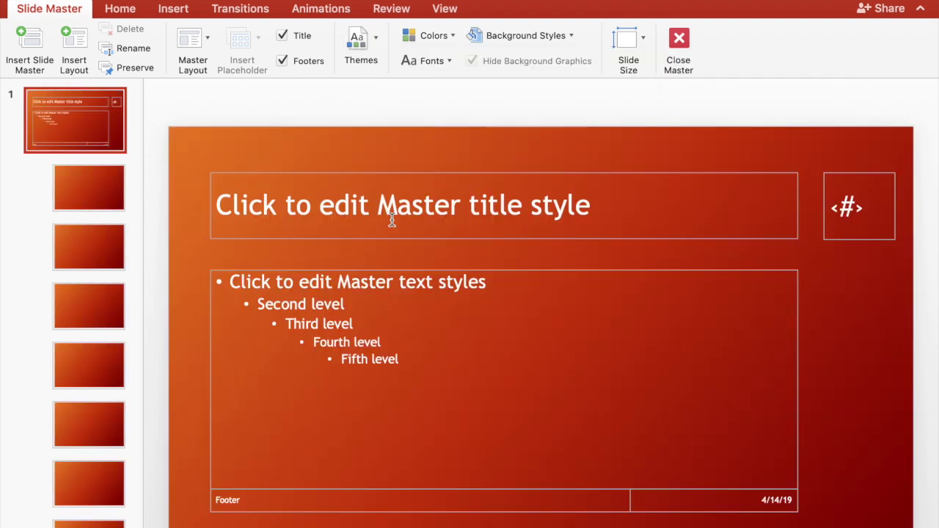
pyautogui.click(94, 204)
pyautogui.click(94, 250)
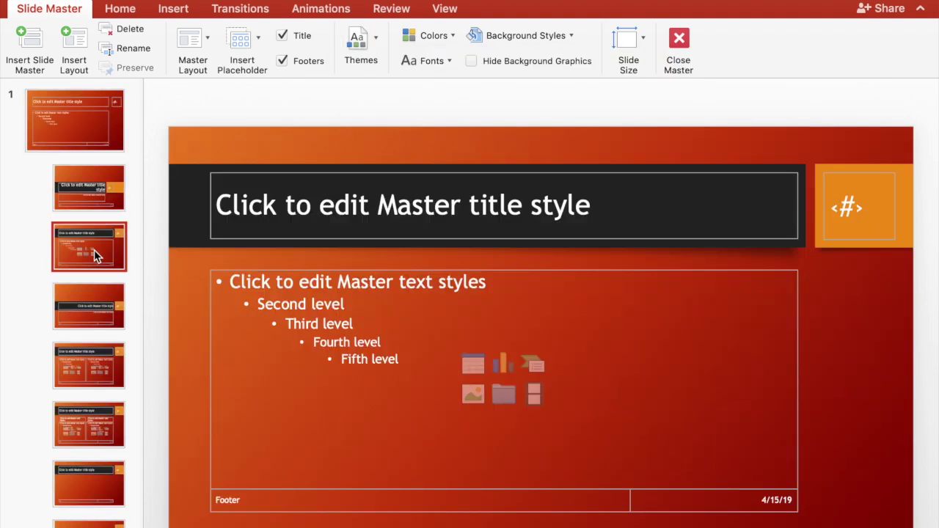
pyautogui.click(96, 302)
pyautogui.click(94, 355)
pyautogui.click(77, 141)
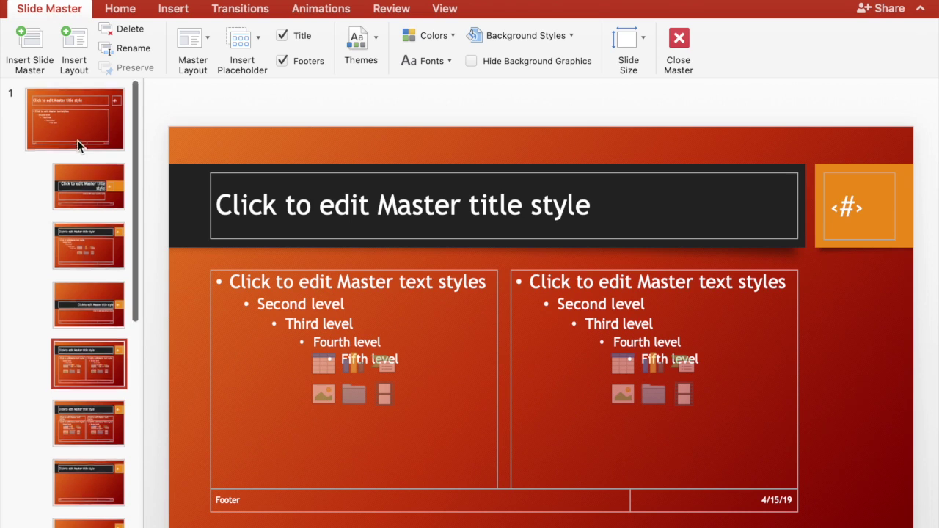
# - Switch the master to the tan and teal patterned theme, review its layouts, and close the master
pyautogui.click(360, 45)
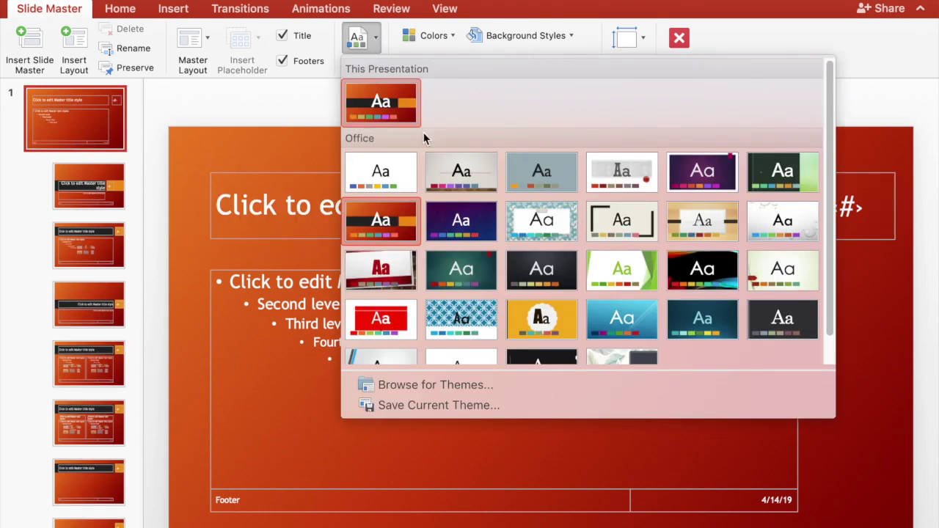
pyautogui.click(544, 222)
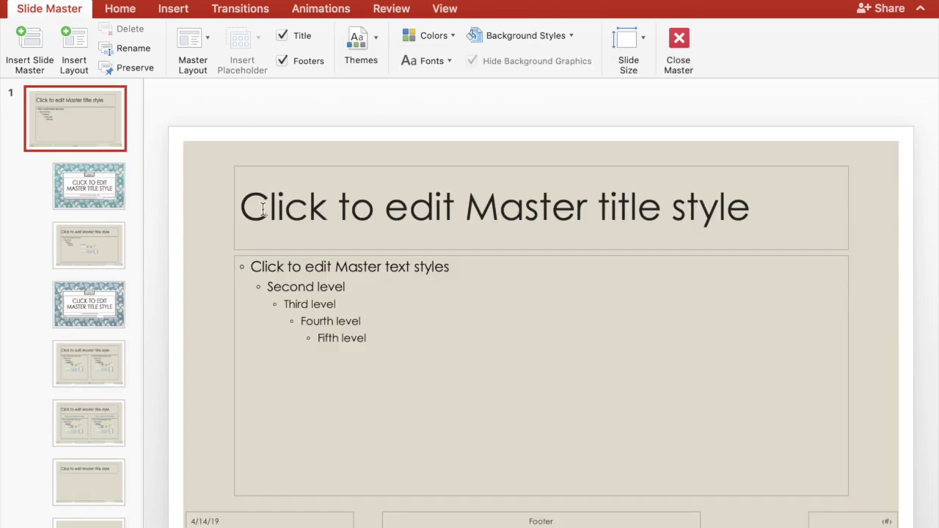
pyautogui.click(107, 251)
pyautogui.click(97, 371)
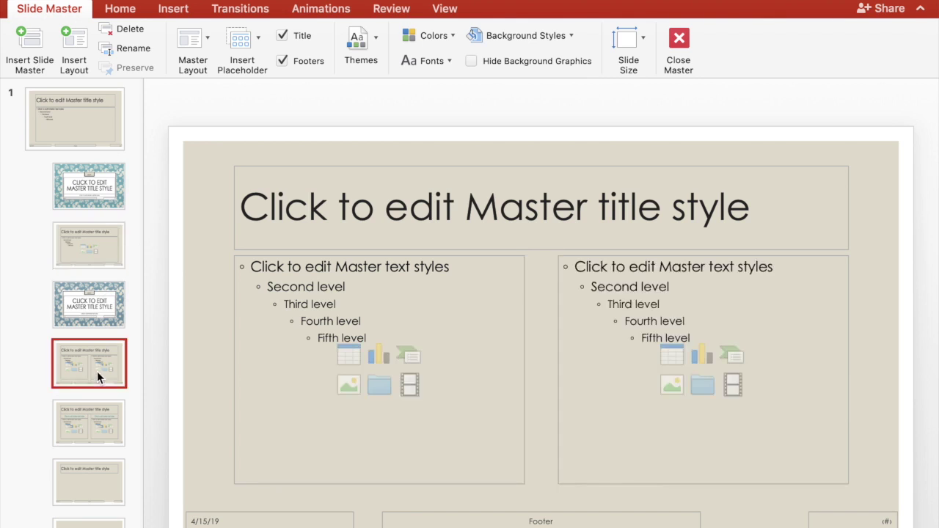
pyautogui.click(94, 417)
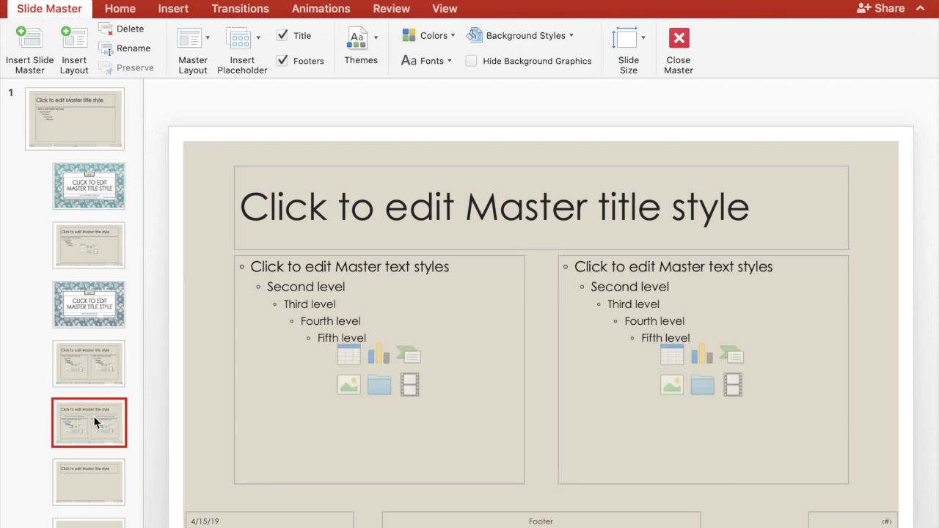
pyautogui.click(101, 481)
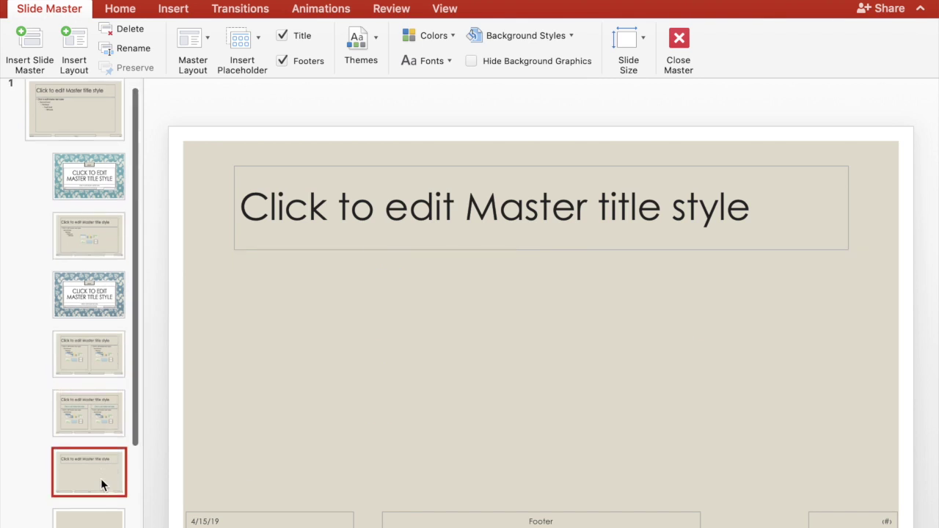
pyautogui.scroll(-2, 94, 470)
pyautogui.click(88, 457)
pyautogui.click(93, 512)
pyautogui.scroll(3, 88, 293)
pyautogui.click(76, 109)
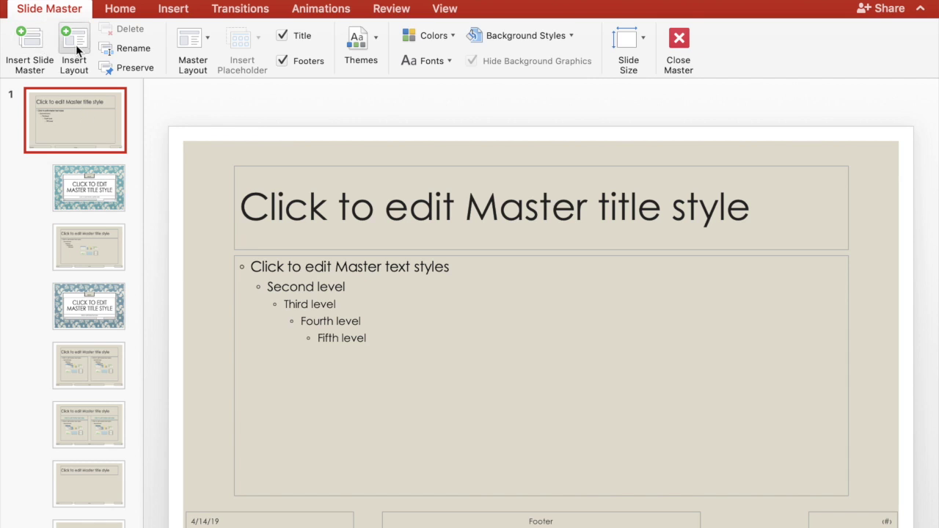
pyautogui.click(672, 61)
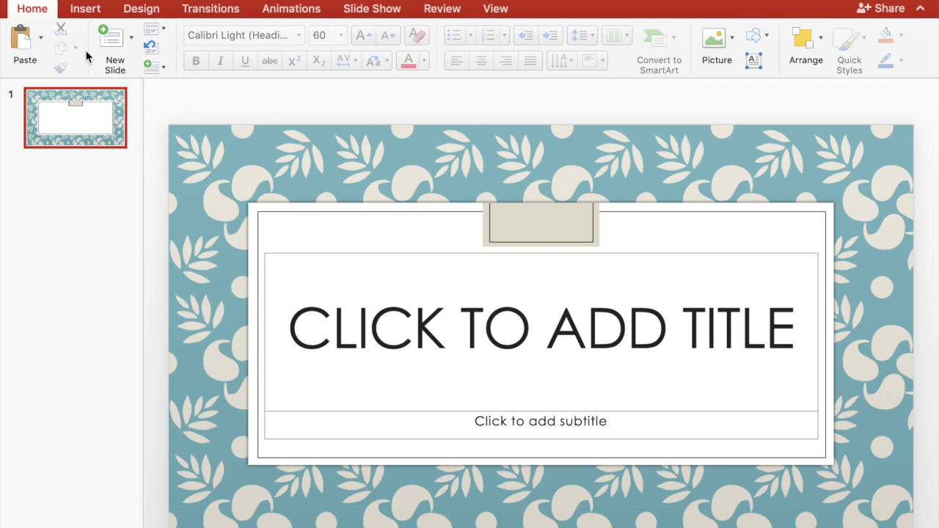
# - Add Title and Content, Vertical Title and Text, and Content with Caption slides
pyautogui.click(115, 44)
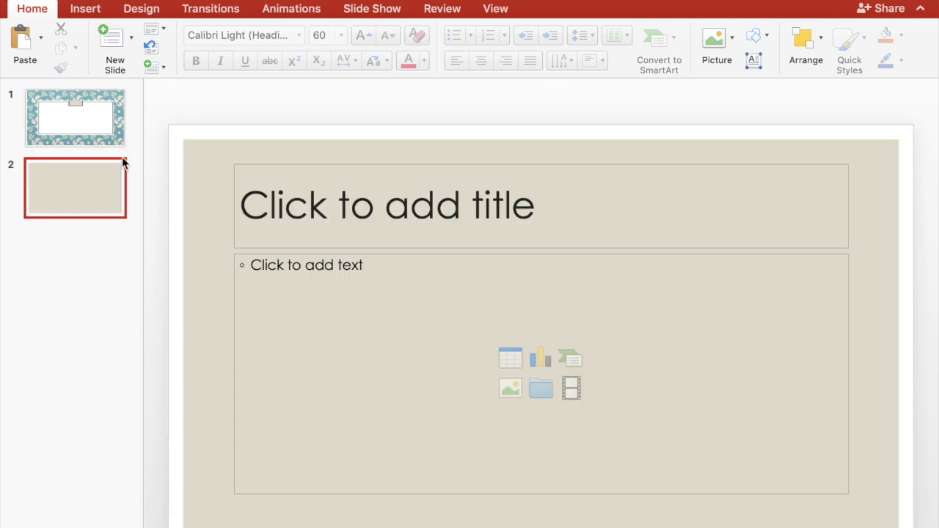
pyautogui.click(131, 38)
pyautogui.click(153, 215)
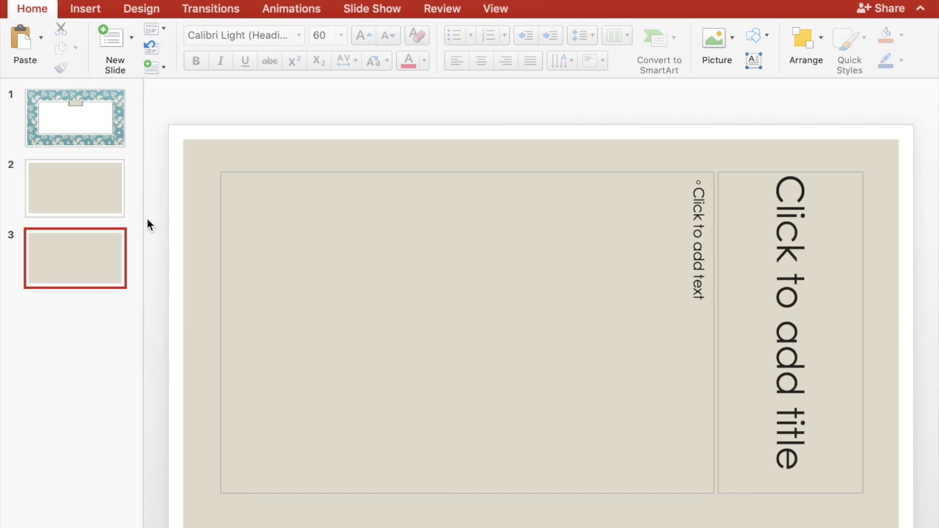
pyautogui.click(131, 45)
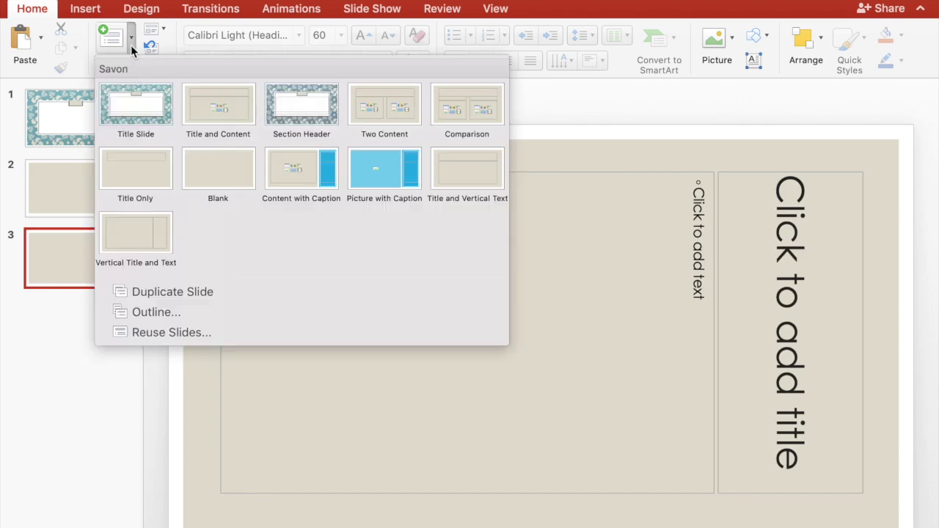
pyautogui.click(290, 180)
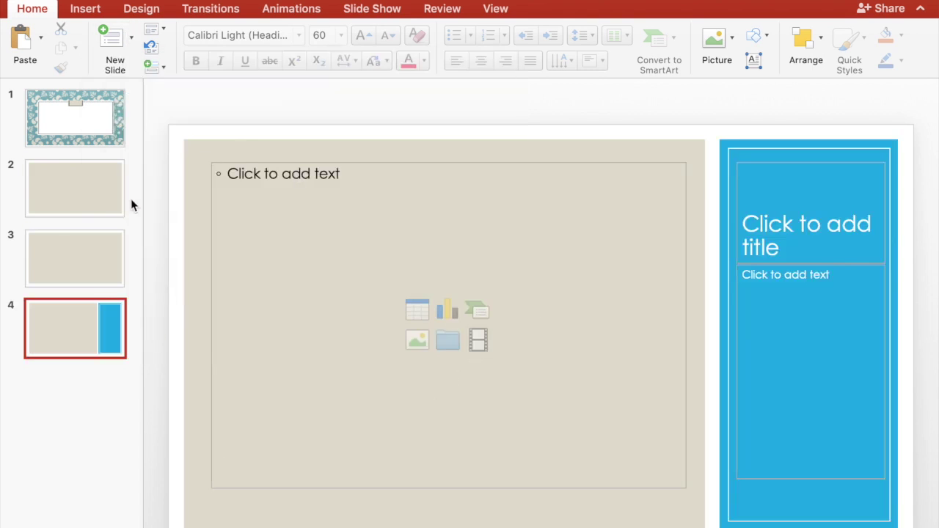
# - Review slides 3 and 2, then return to the title slide
pyautogui.click(87, 265)
pyautogui.click(73, 184)
pyautogui.click(79, 108)
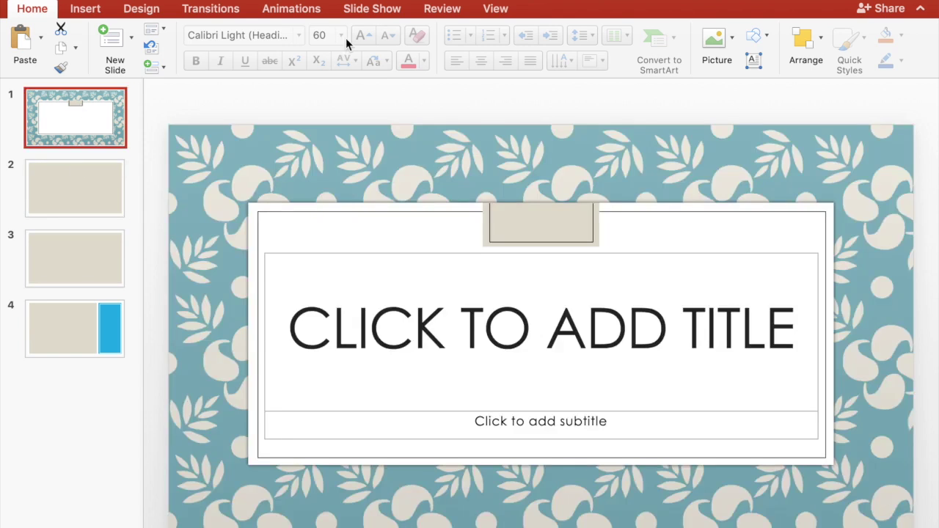
pyautogui.click(503, 10)
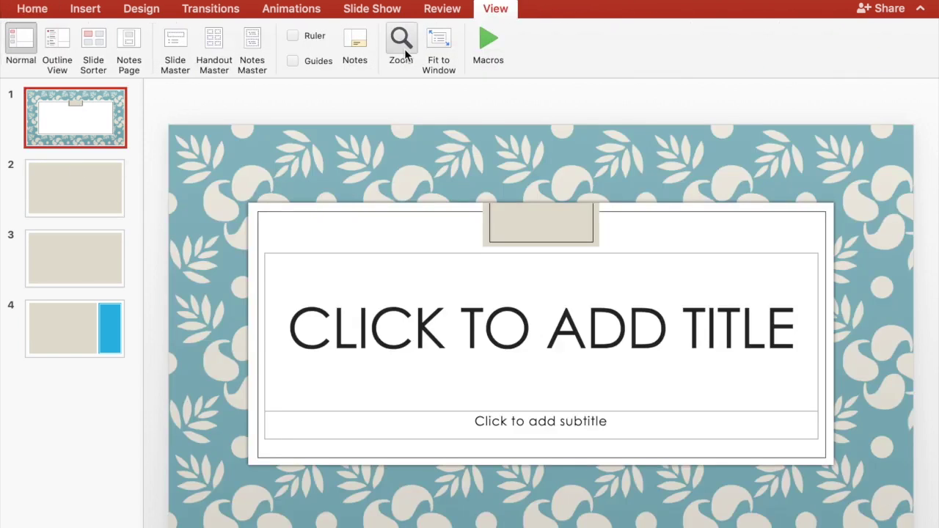
# - Reopen Slide Master view and select the Title Slide layout's title text
pyautogui.click(169, 36)
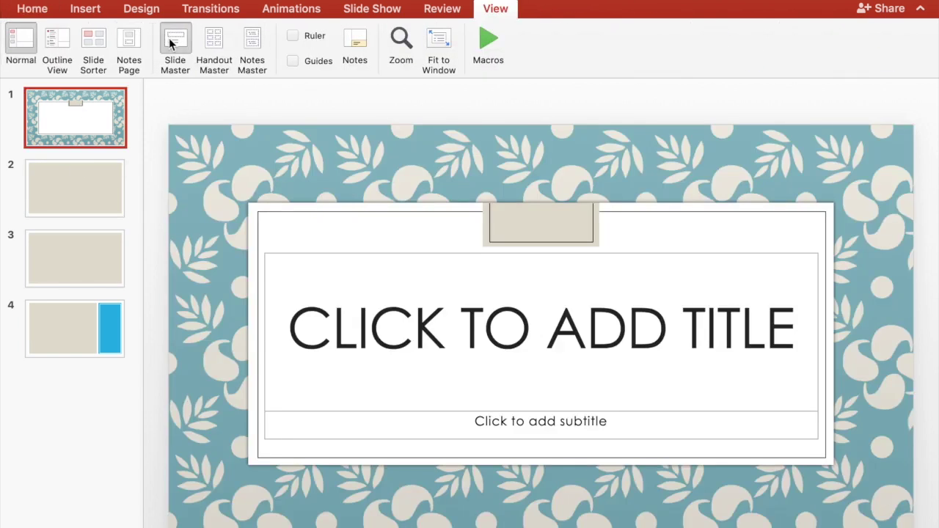
pyautogui.click(90, 226)
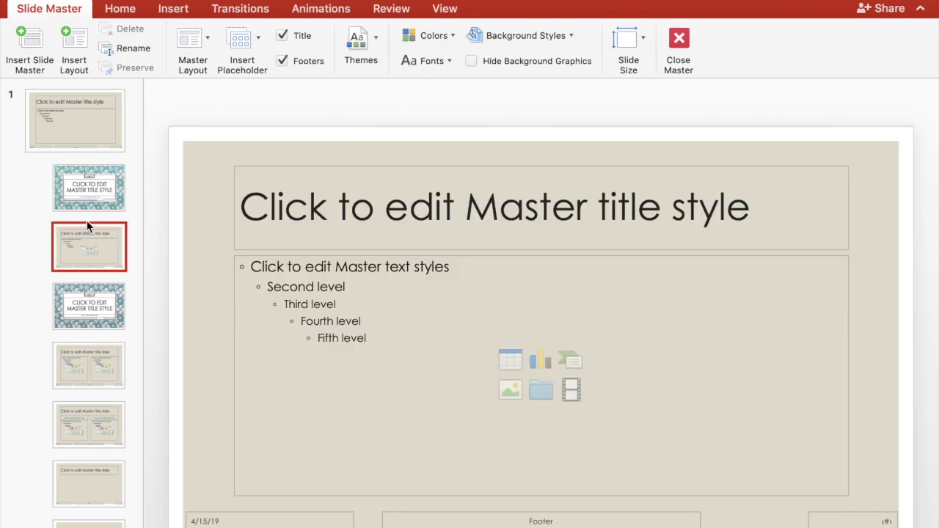
pyautogui.click(86, 202)
pyautogui.click(507, 314)
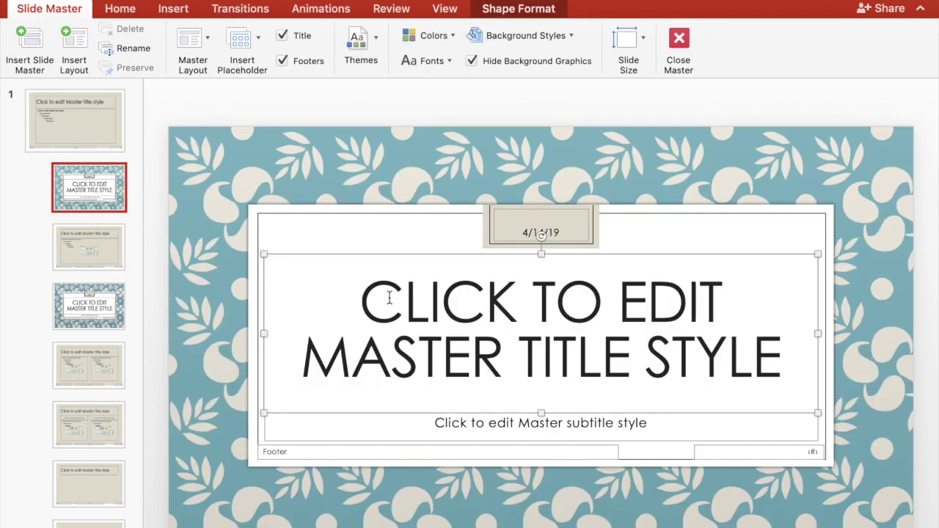
pyautogui.moveTo(380, 299); pyautogui.dragTo(551, 347)
# - Set the master slide's title font to Andale Mono and check it on the layouts
pyautogui.click(121, 143)
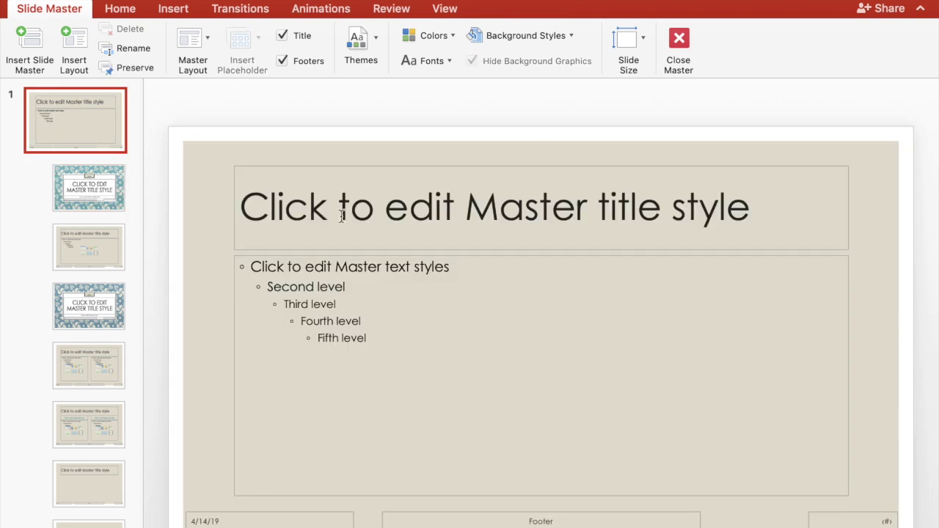
pyautogui.click(373, 209)
pyautogui.tripleClick(315, 220)
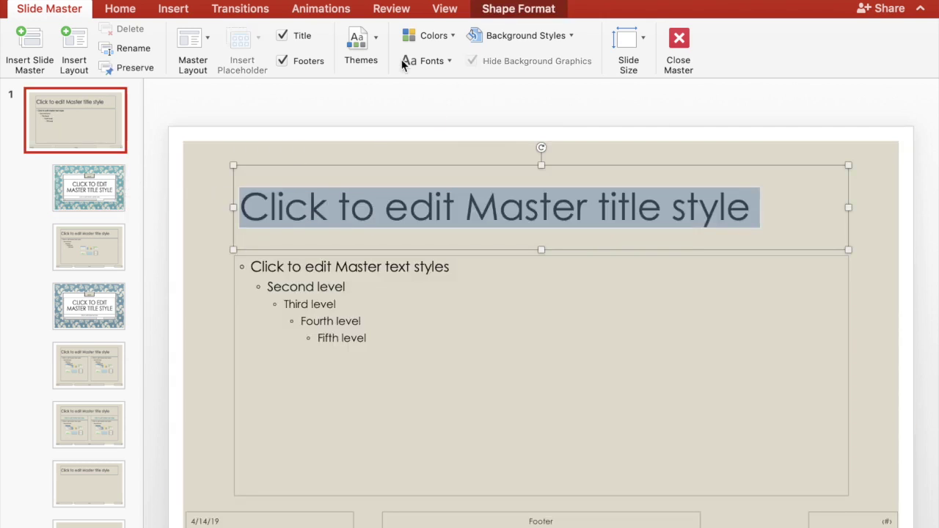
pyautogui.click(115, 8)
pyautogui.click(319, 35)
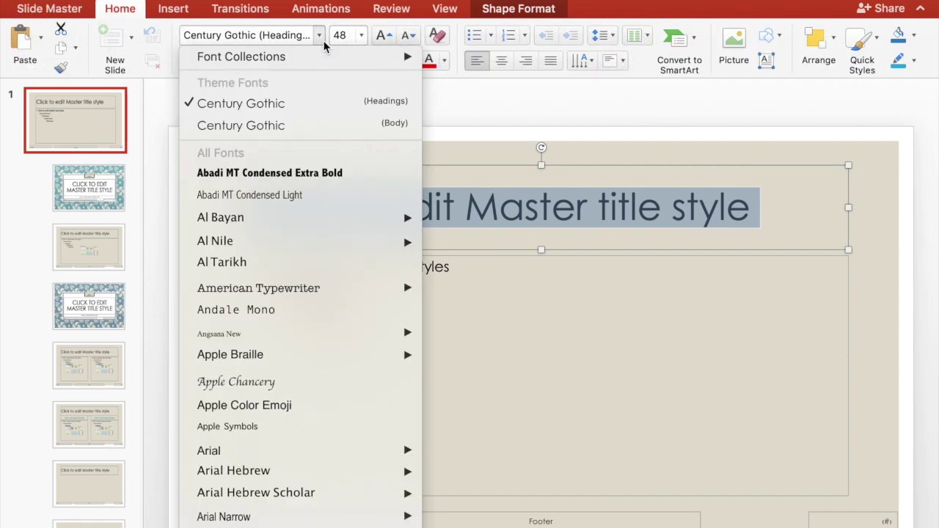
pyautogui.click(262, 310)
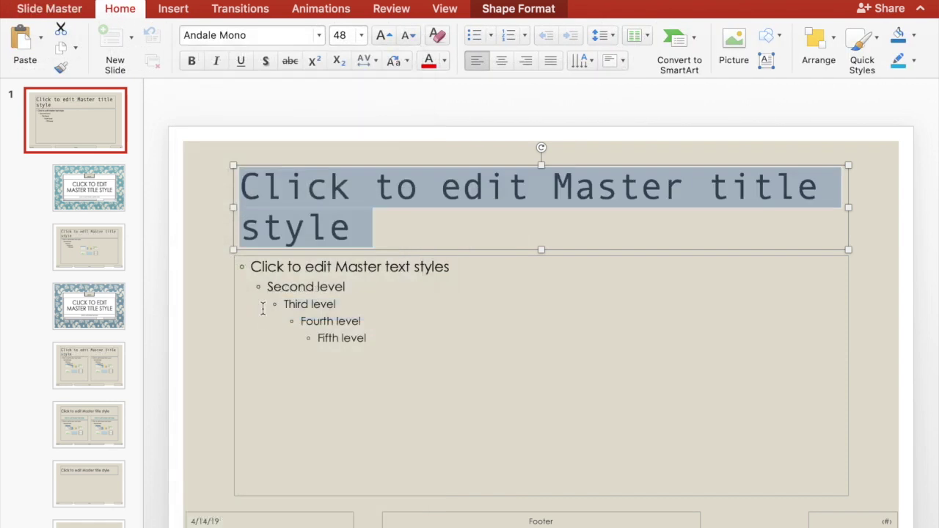
pyautogui.click(83, 203)
pyautogui.click(89, 246)
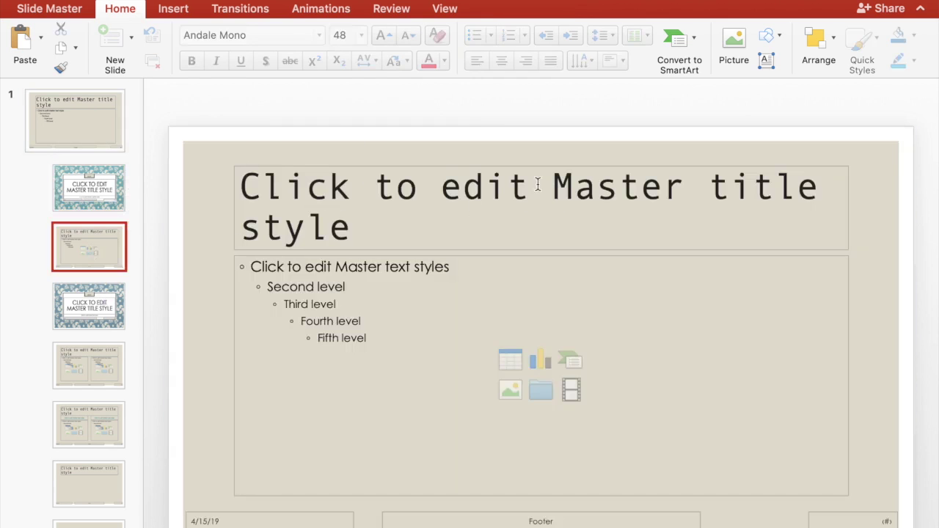
pyautogui.click(101, 312)
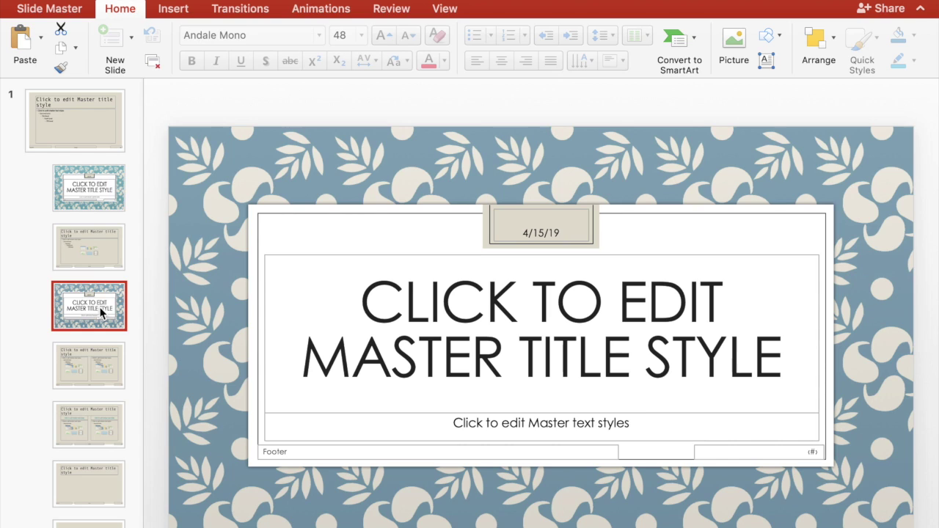
# - Type 'MY PRESENTATION' over the Title Slide layout's title placeholder text
pyautogui.click(93, 190)
pyautogui.click(298, 289)
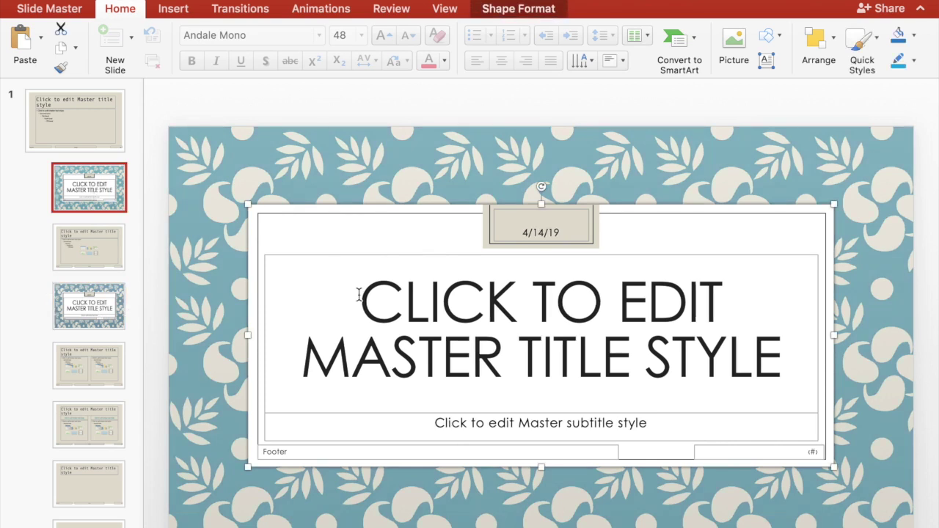
pyautogui.moveTo(361, 297); pyautogui.dragTo(688, 368)
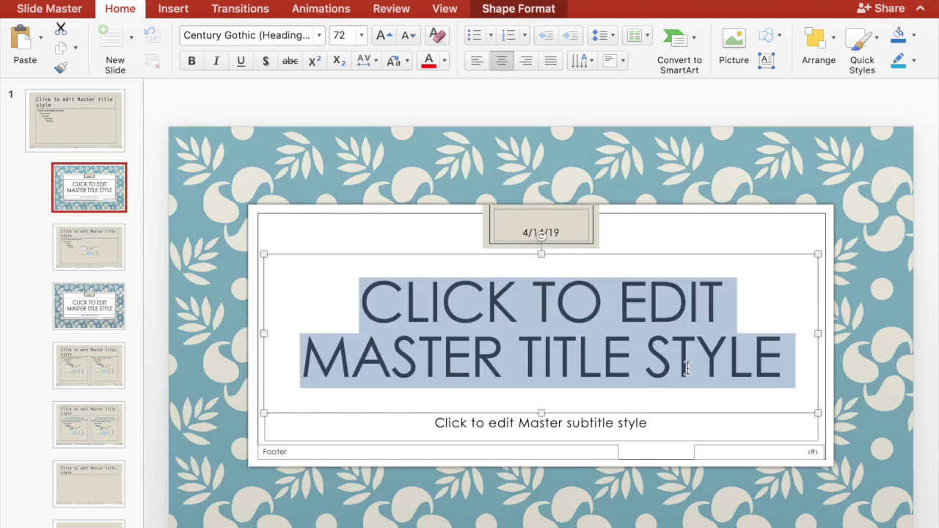
pyautogui.write('MY')
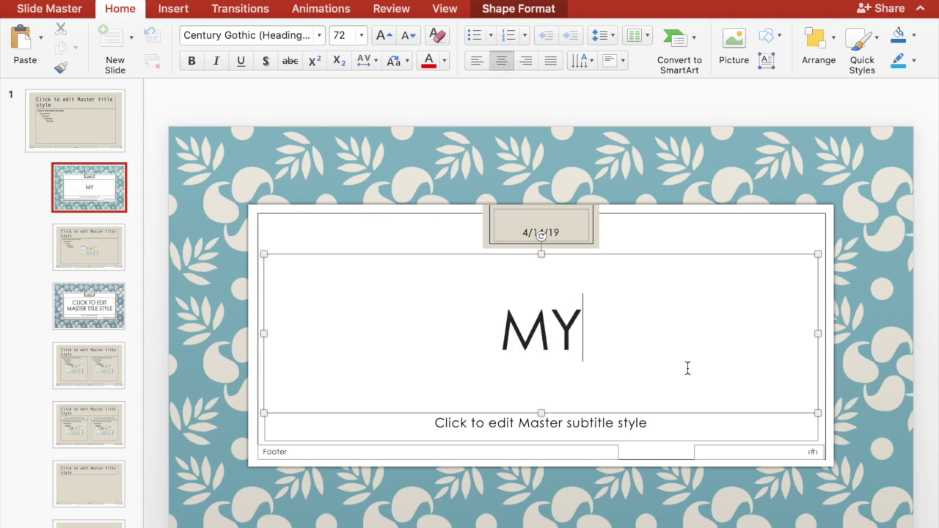
pyautogui.write(' PRE')
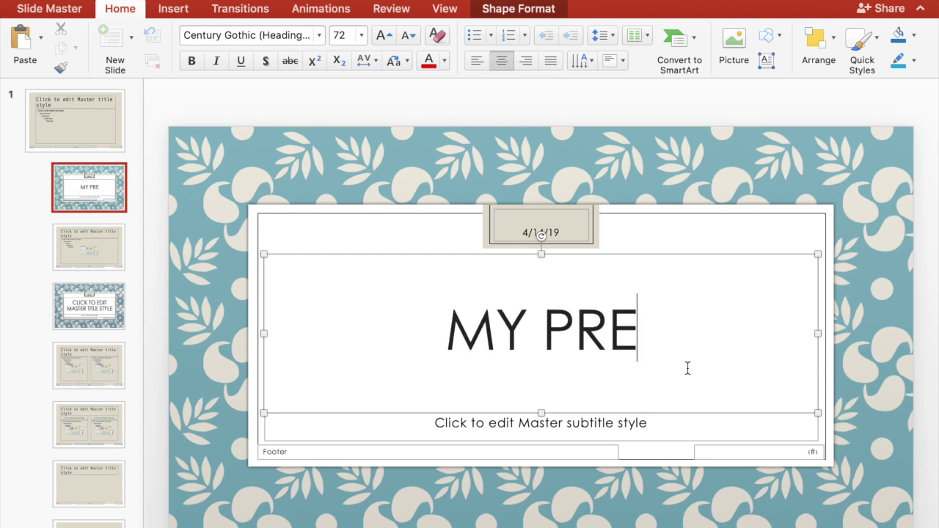
pyautogui.write('SENTATION')
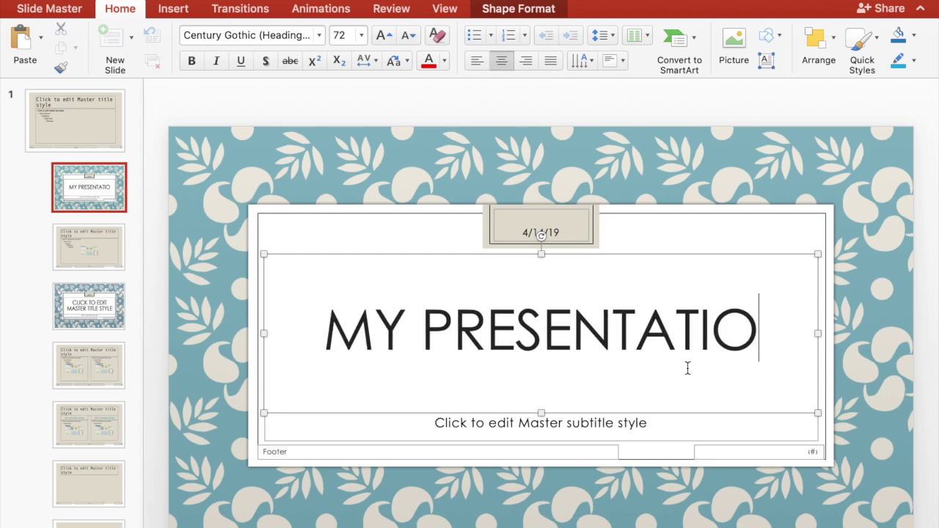
# - Switch to Normal view to see the MY PRESENTATION title slide, then reopen Slide Master
pyautogui.click(94, 257)
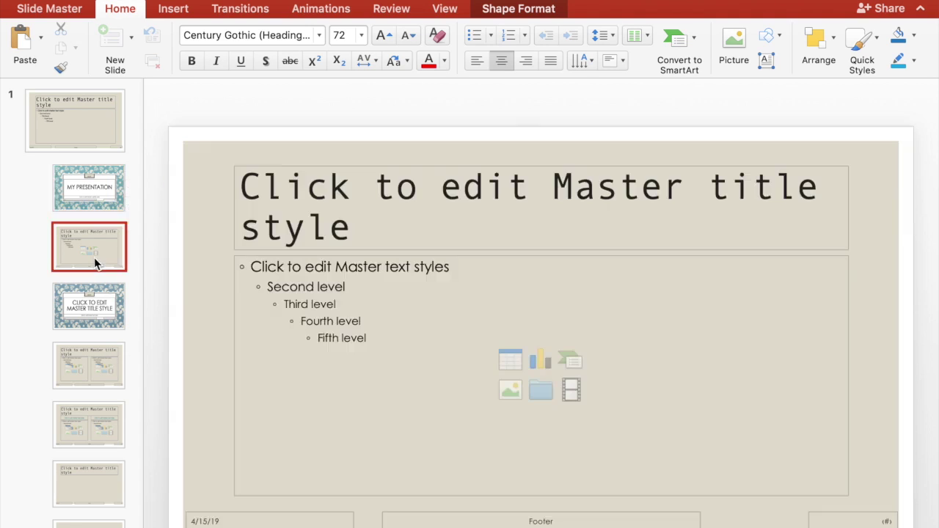
pyautogui.click(75, 127)
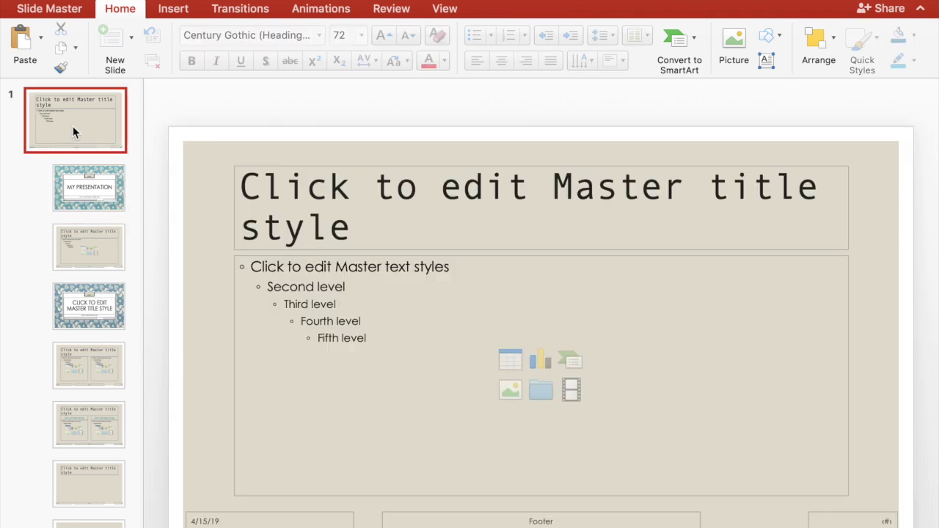
pyautogui.click(453, 8)
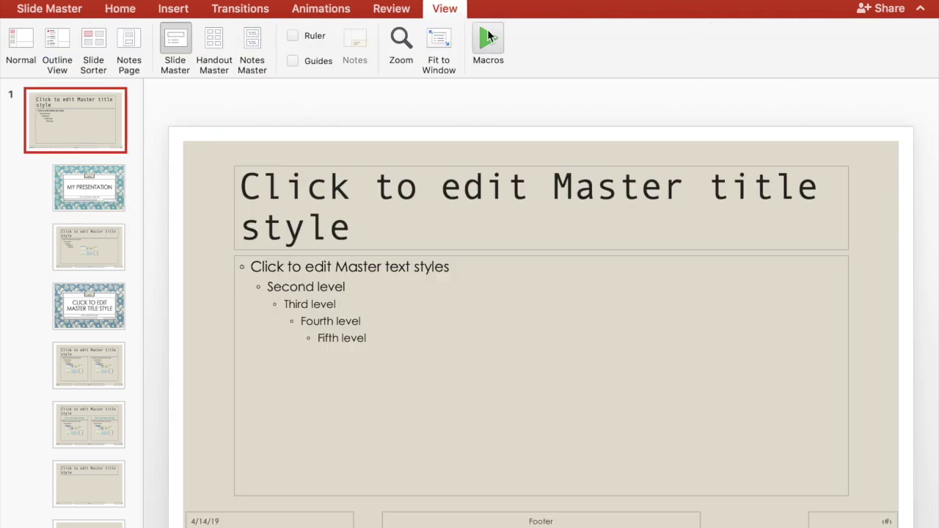
pyautogui.click(35, 36)
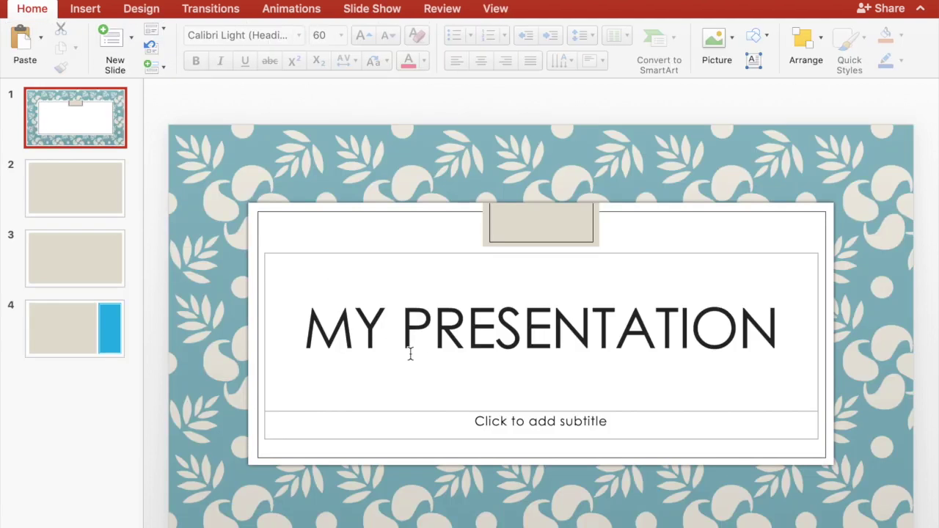
pyautogui.click(492, 9)
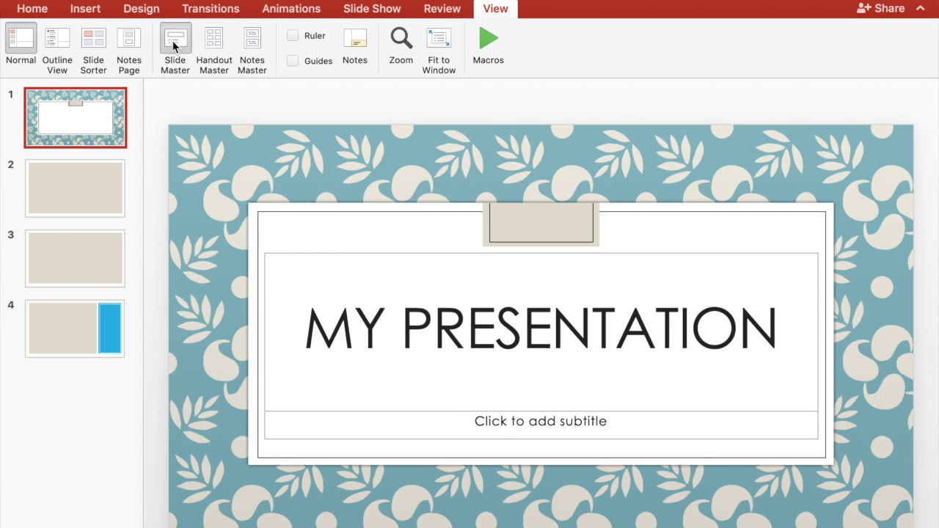
pyautogui.click(174, 46)
# - Enter 'A new slide' as the Title and Content layout title and 'Text' as its body
pyautogui.click(99, 252)
pyautogui.click(314, 212)
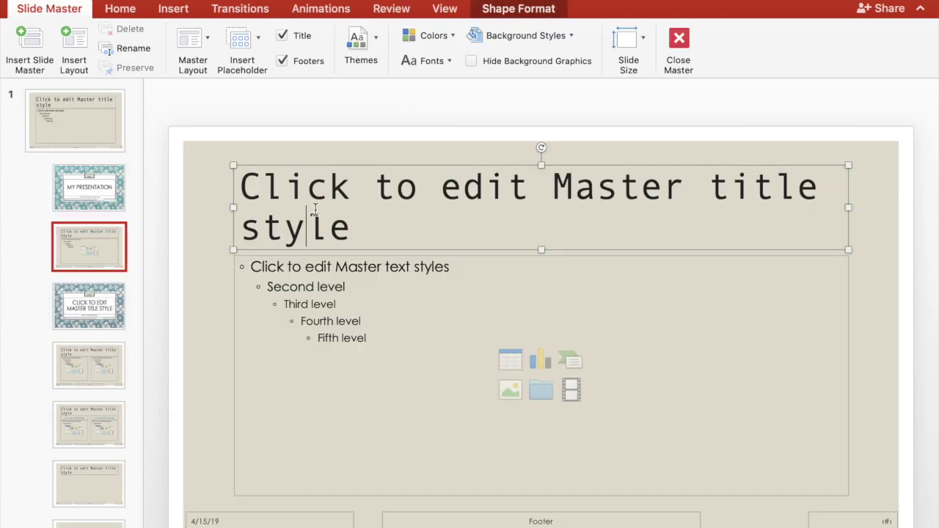
pyautogui.moveTo(367, 227); pyautogui.dragTo(260, 193)
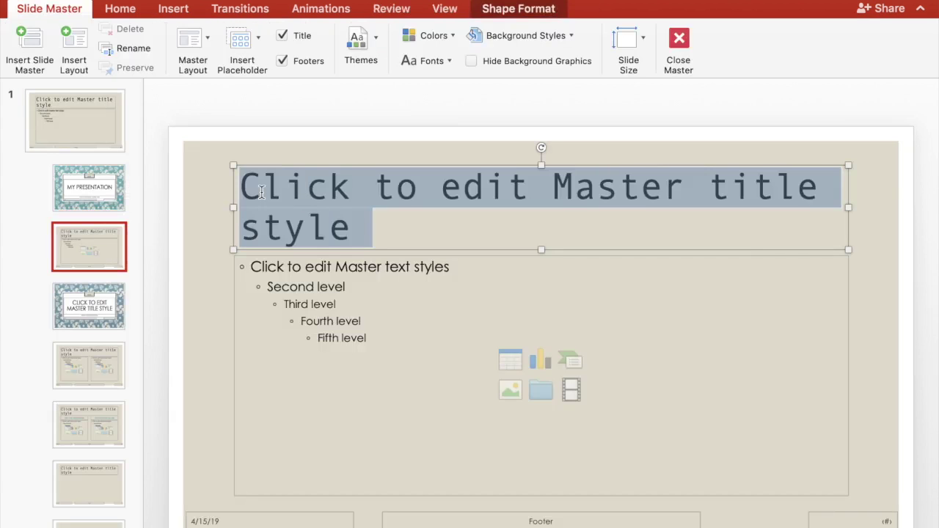
pyautogui.write('A')
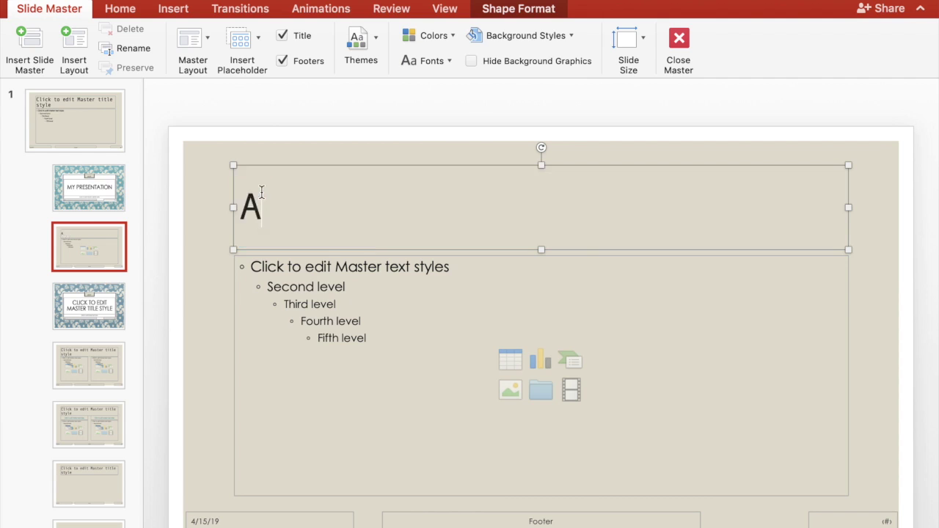
pyautogui.write(' new sl')
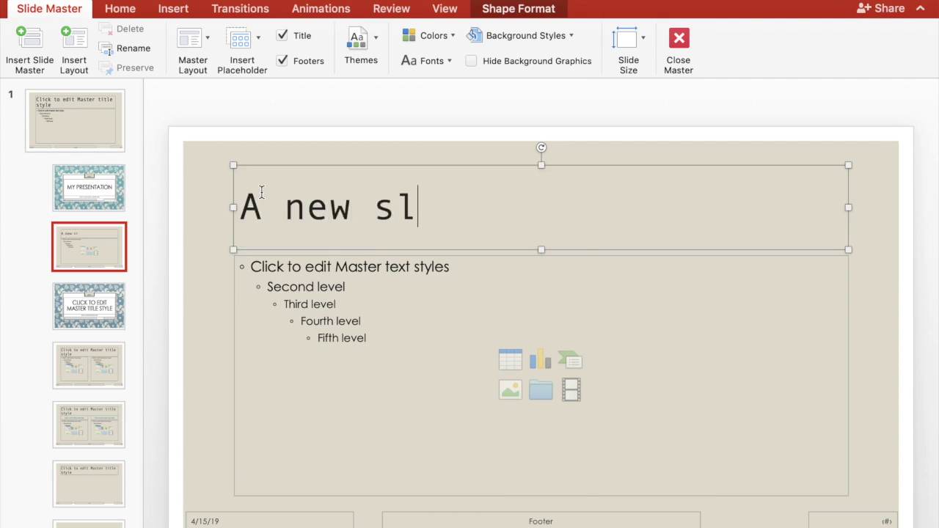
pyautogui.write('ide')
pyautogui.click(442, 304)
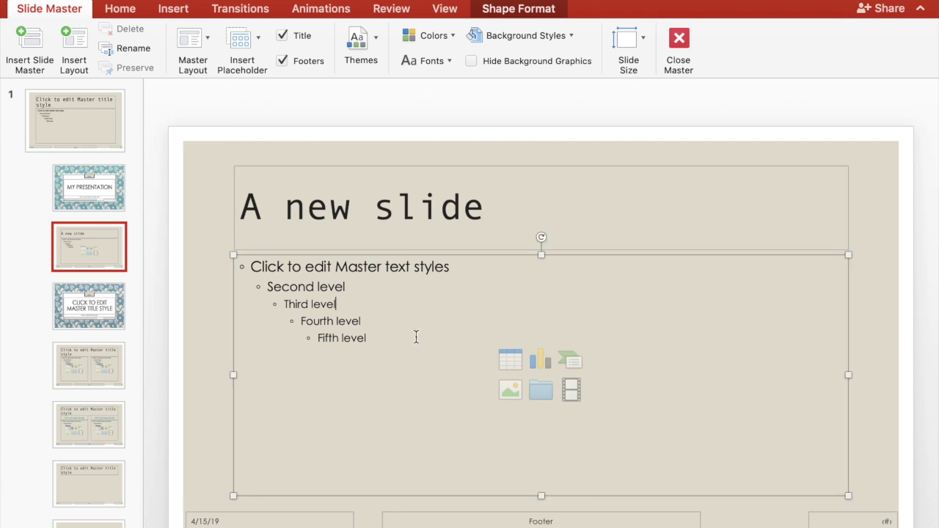
pyautogui.moveTo(400, 338); pyautogui.dragTo(246, 267)
pyautogui.write('Yex')
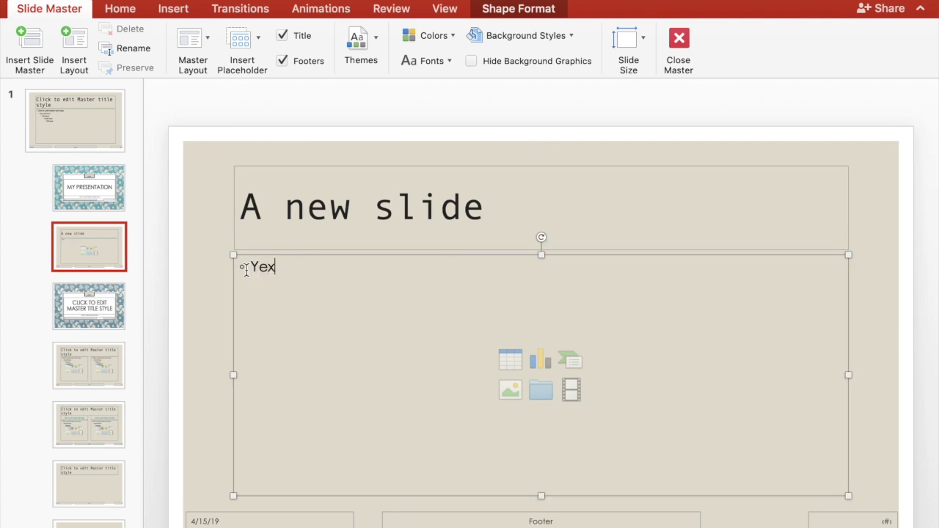
pyautogui.press('BackSpace')
pyautogui.press('BackSpace')
pyautogui.press('BackSpace')
pyautogui.press('BackSpace')
pyautogui.write('Text')
pyautogui.click(98, 365)
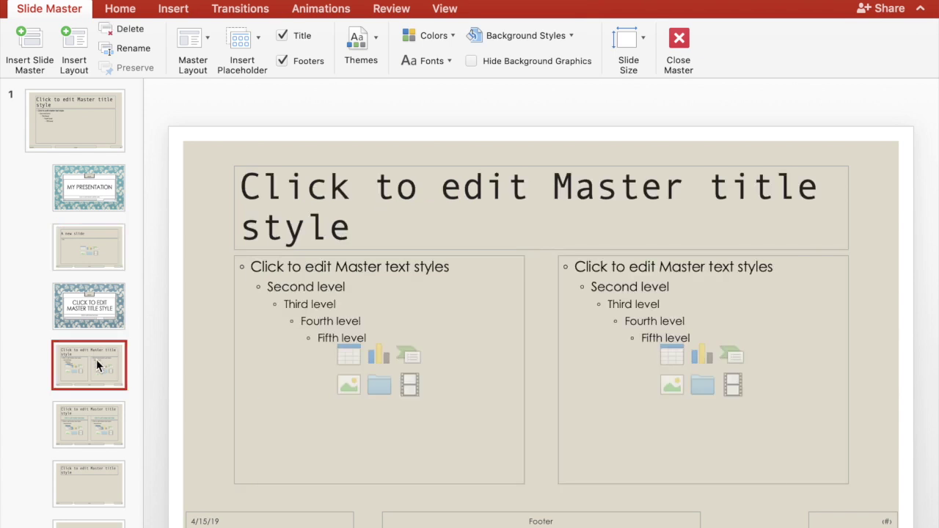
pyautogui.click(85, 436)
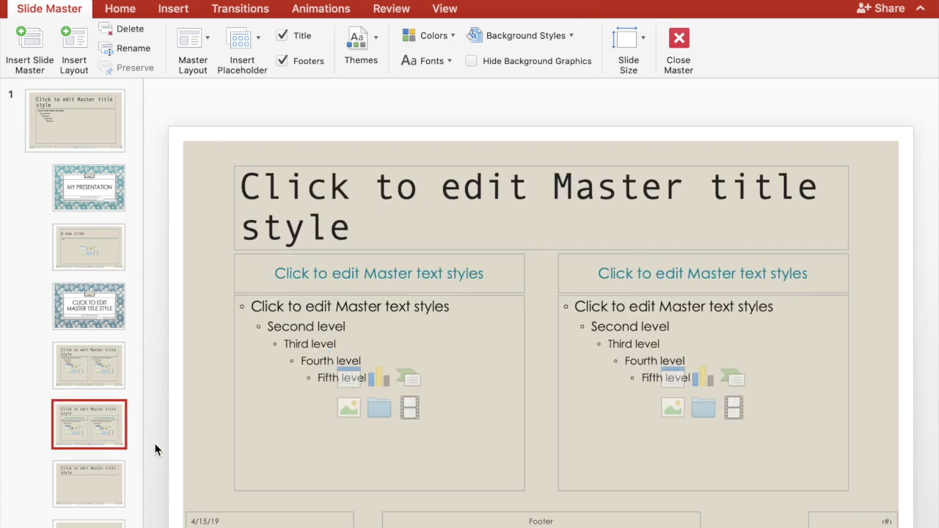
pyautogui.click(115, 492)
pyautogui.click(227, 520)
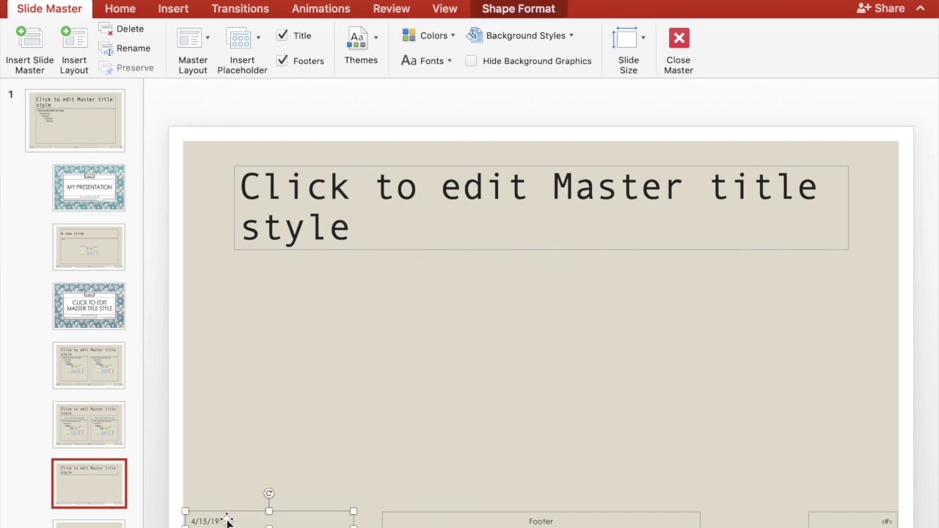
pyautogui.click(89, 523)
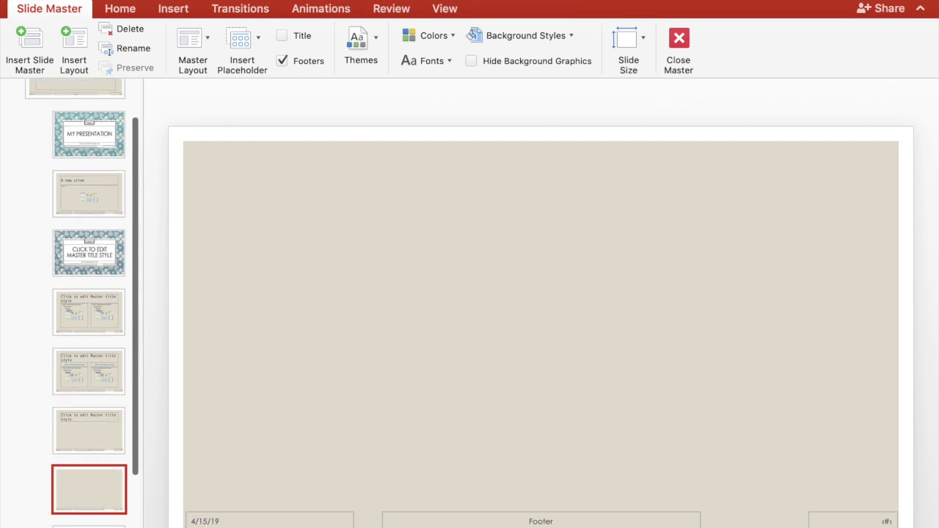
pyautogui.scroll(-3, 80, 505)
pyautogui.click(81, 505)
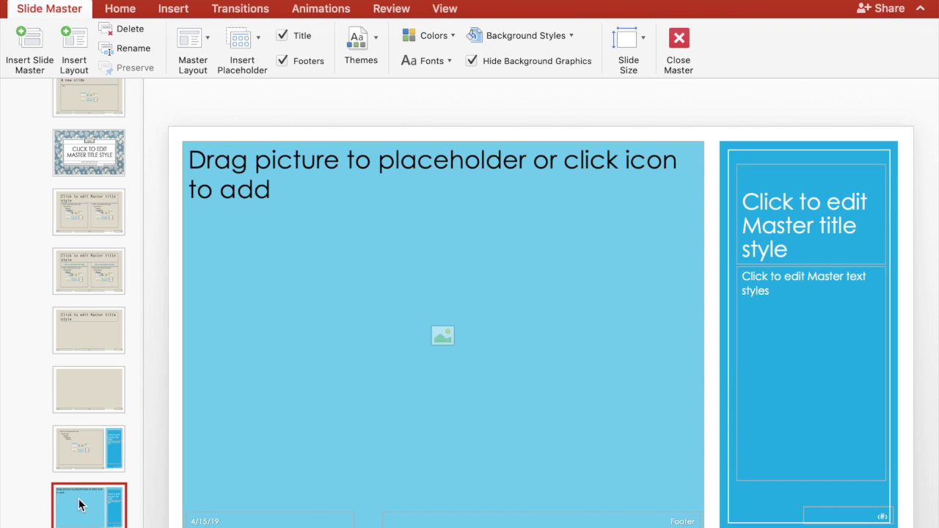
pyautogui.scroll(-3, 79, 502)
pyautogui.click(89, 498)
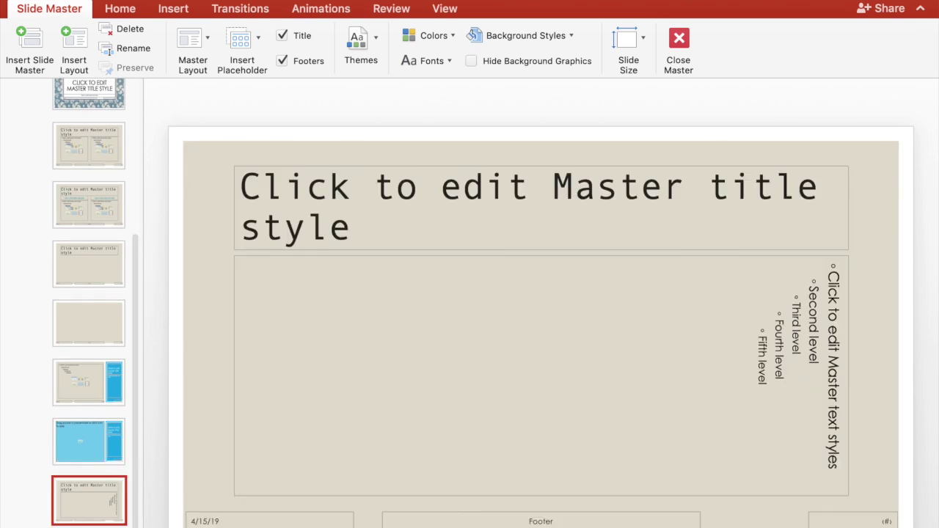
pyautogui.press('Down')
pyautogui.scroll(10, 79, 436)
pyautogui.click(89, 127)
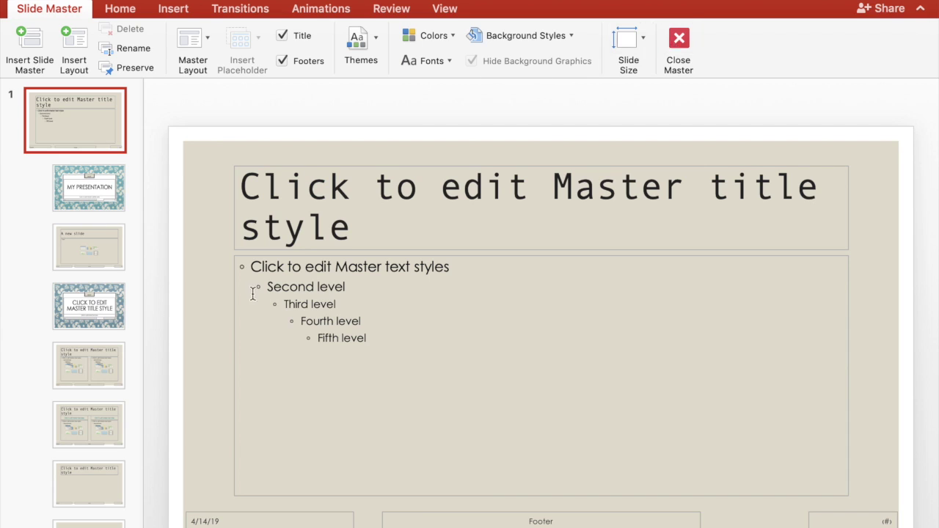
pyautogui.click(86, 384)
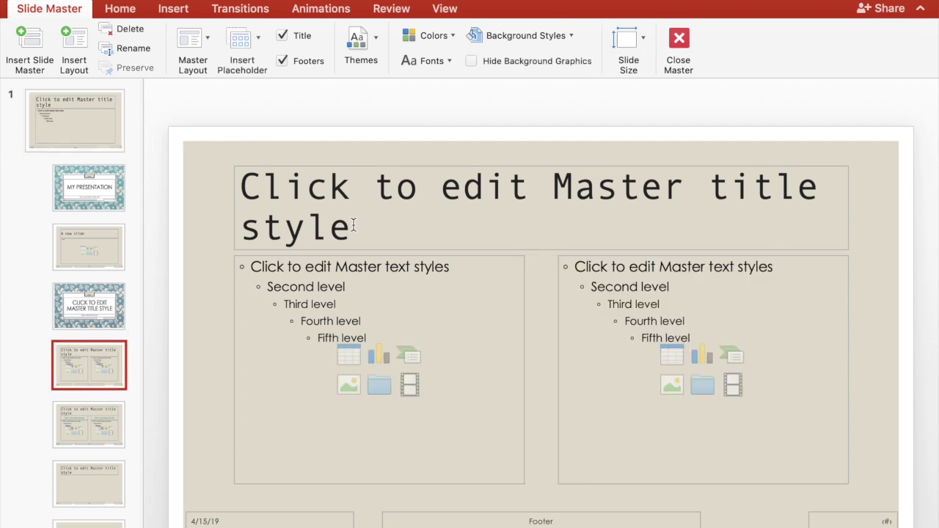
# - Replace the Two Content layout's title prompt with 'Two columns'
pyautogui.moveTo(353, 225); pyautogui.dragTo(242, 187)
pyautogui.write('Two')
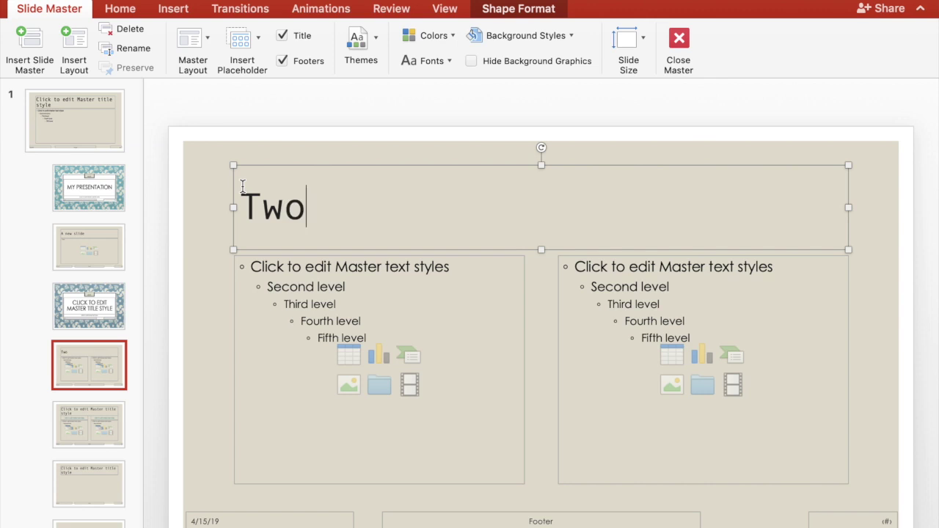
pyautogui.write(' column')
pyautogui.press('BackSpace')
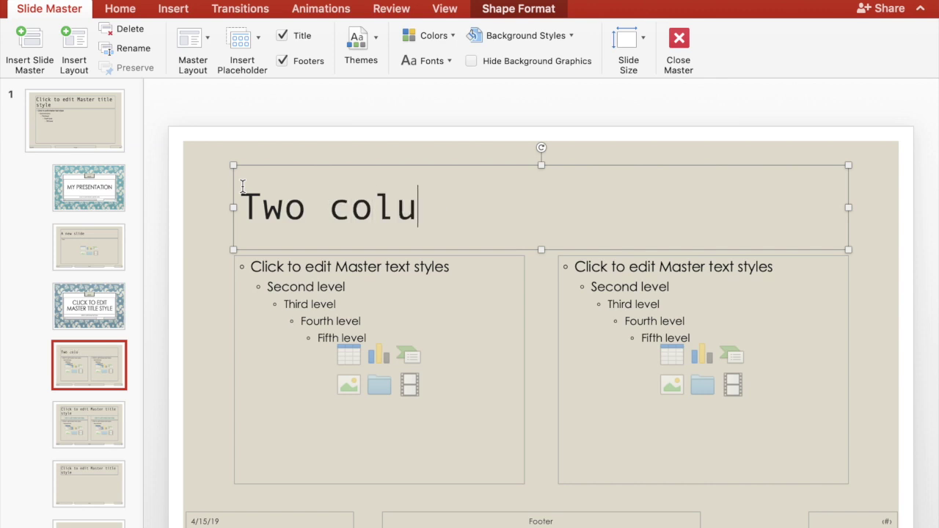
pyautogui.write('mns')
# - Compare the MY PRESENTATION and patterned layouts, then close the master and view slide 2
pyautogui.click(89, 306)
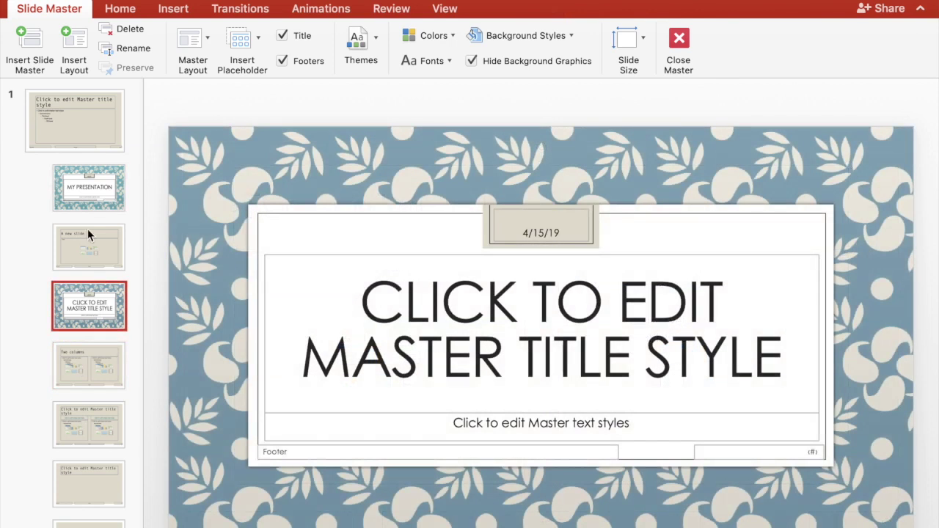
pyautogui.click(102, 193)
pyautogui.click(100, 302)
pyautogui.click(86, 196)
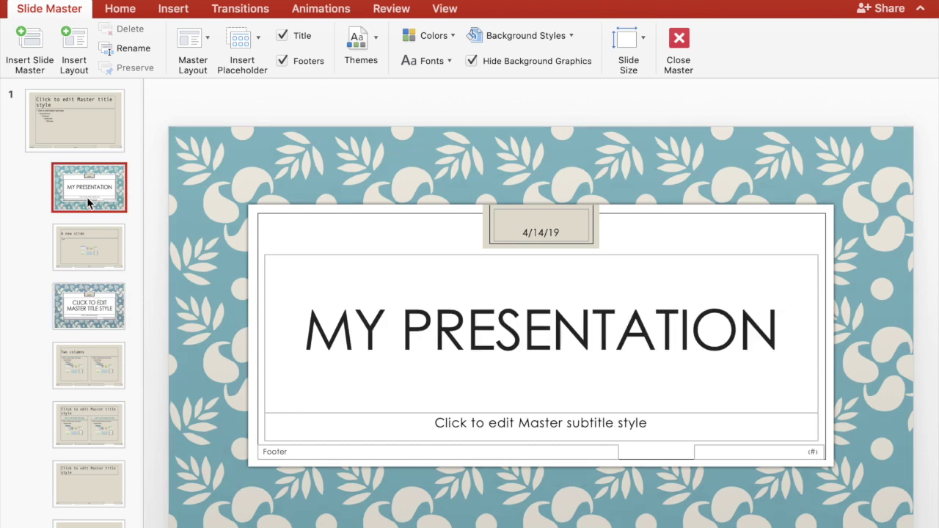
pyautogui.click(93, 297)
pyautogui.click(98, 349)
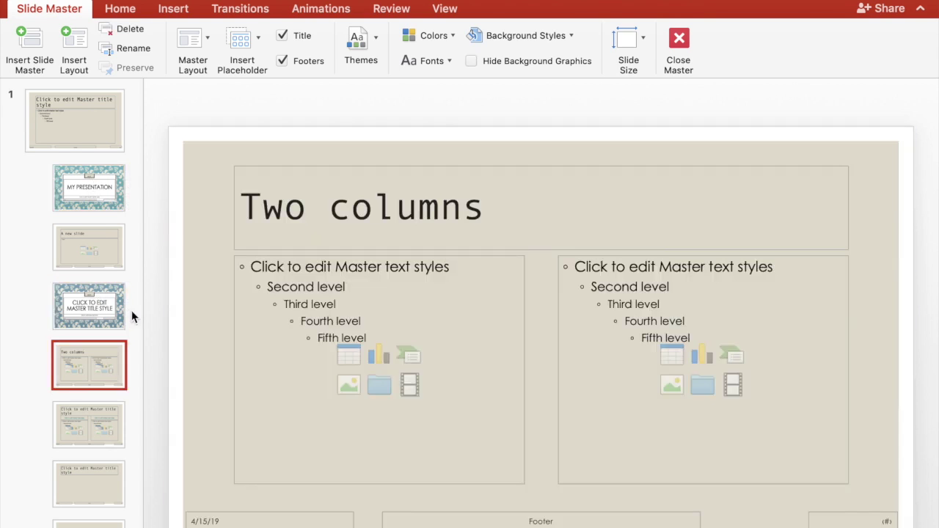
pyautogui.click(678, 46)
pyautogui.click(65, 190)
# - Insert a Two Content slide after the title slide, then return to Slide Master view
pyautogui.click(66, 236)
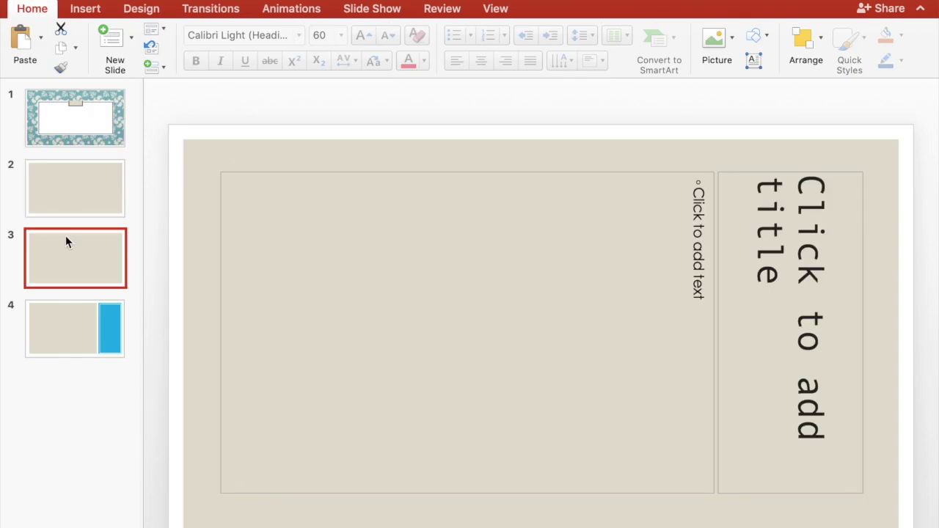
pyautogui.click(66, 176)
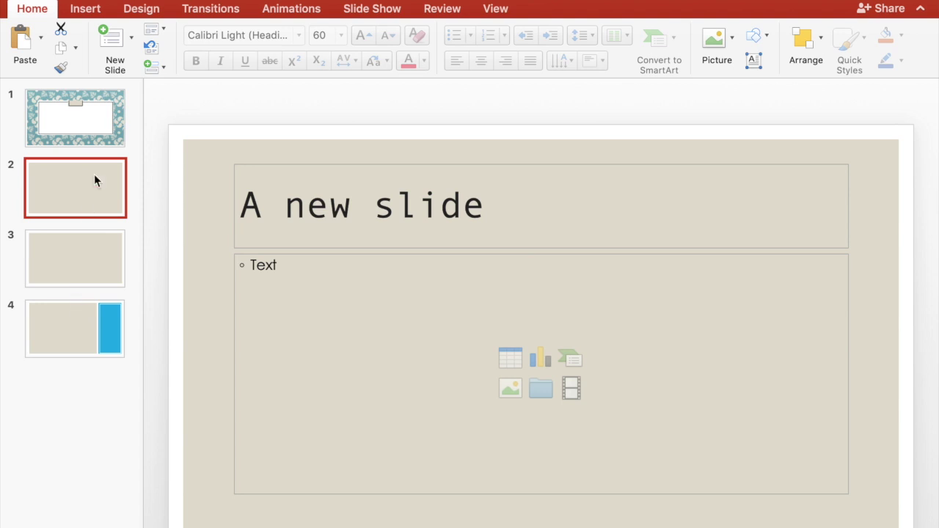
pyautogui.click(110, 115)
pyautogui.click(129, 44)
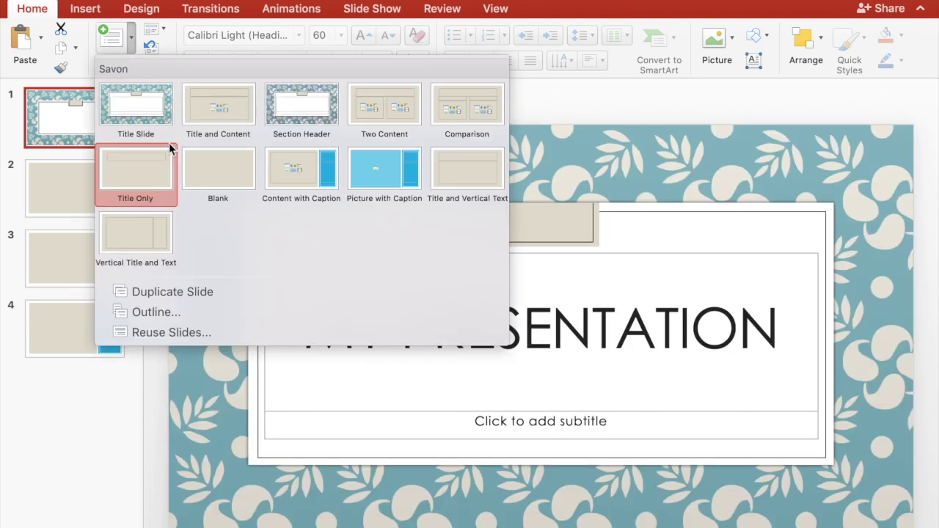
pyautogui.click(359, 127)
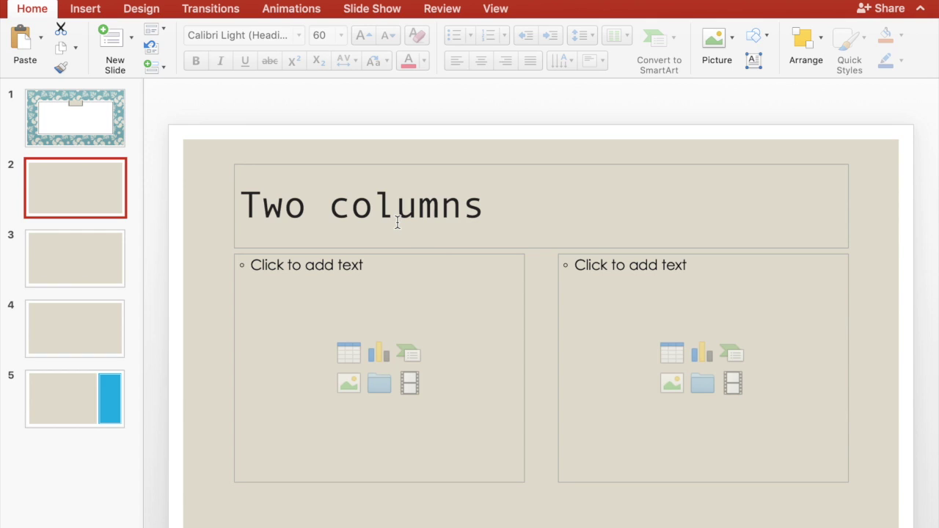
pyautogui.click(491, 9)
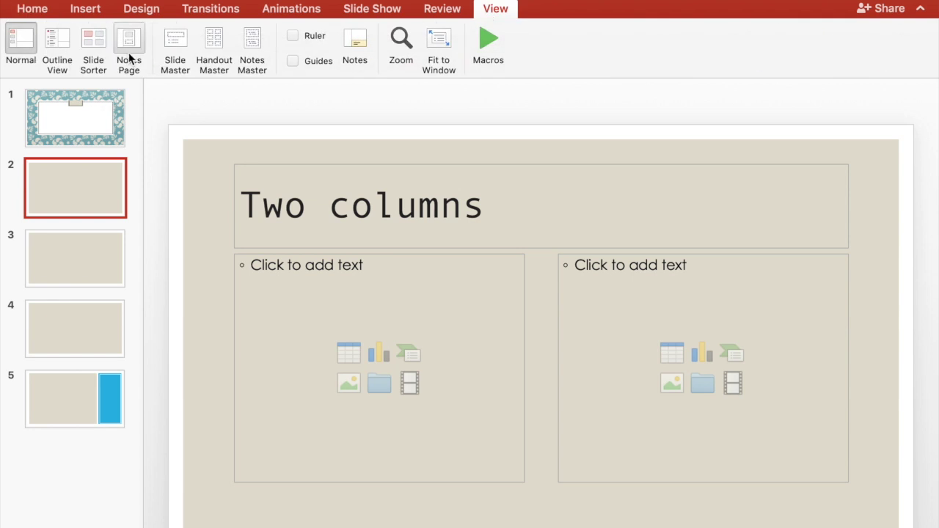
pyautogui.click(174, 42)
# - Replace the left placeholder's sample text with 'insert data table 1 here' and close Slide Master view
pyautogui.moveTo(369, 339); pyautogui.dragTo(230, 246)
pyautogui.write('ta')
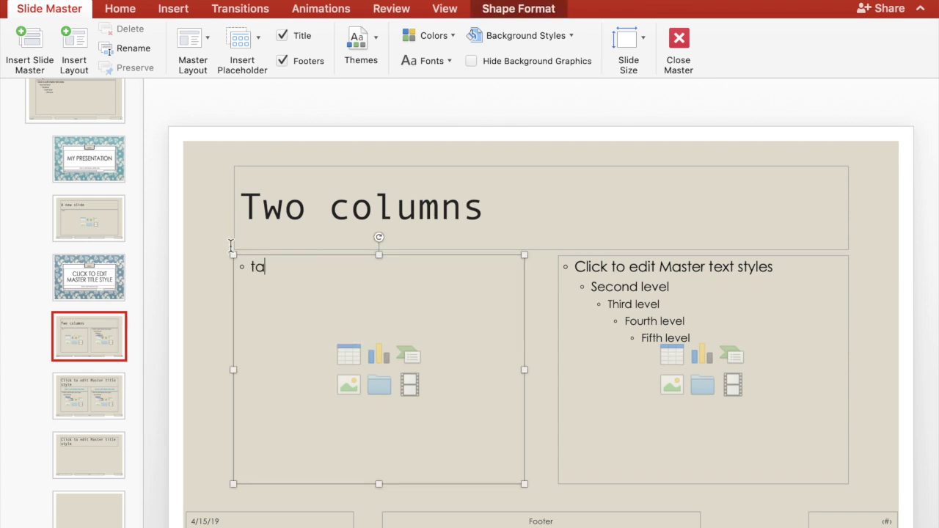
pyautogui.press('BackSpace')
pyautogui.press('BackSpace')
pyautogui.write('insert data table 1')
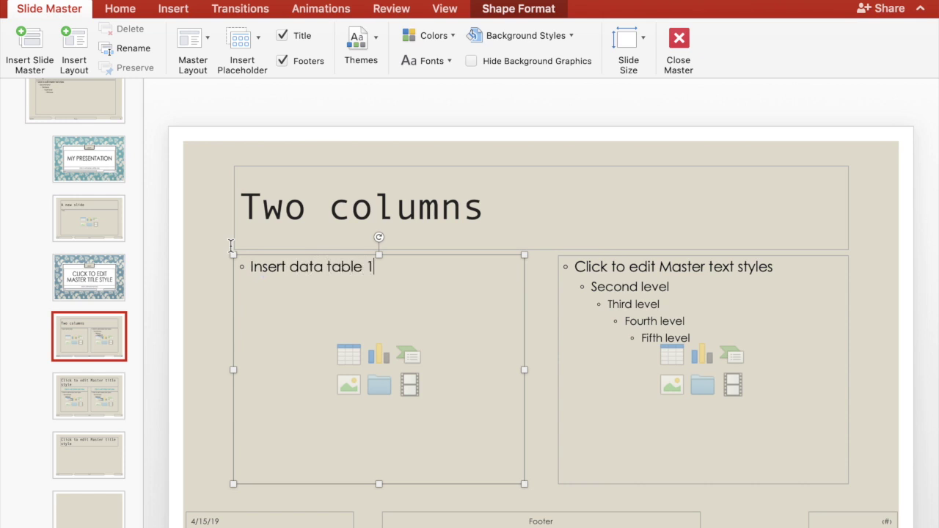
pyautogui.write(' here')
pyautogui.click(79, 93)
pyautogui.click(678, 44)
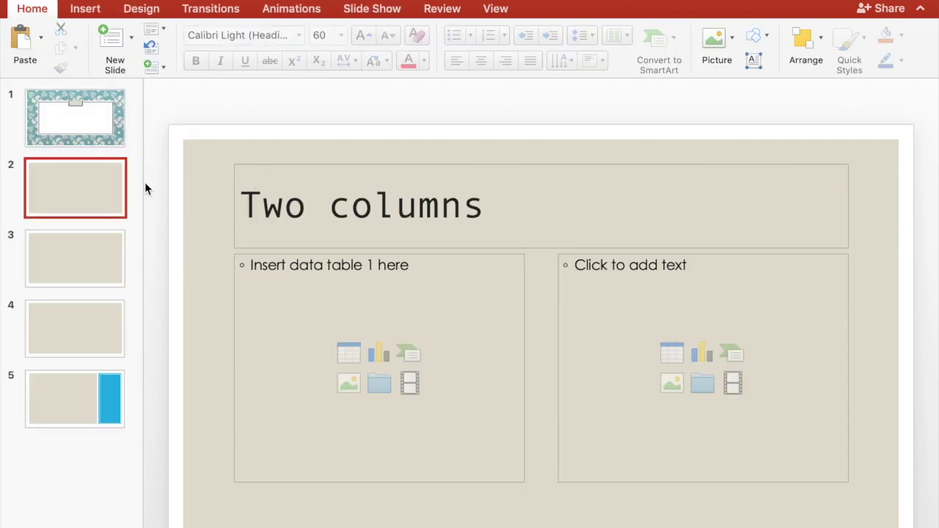
# - Insert a 3-column, 3-row table into slide 2's left column placeholder
pyautogui.click(422, 270)
pyautogui.click(343, 358)
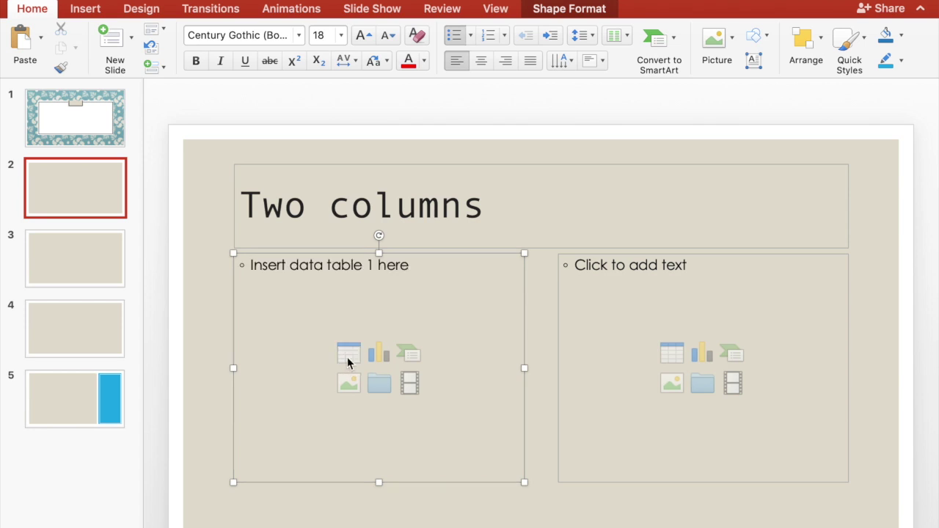
pyautogui.click(568, 227)
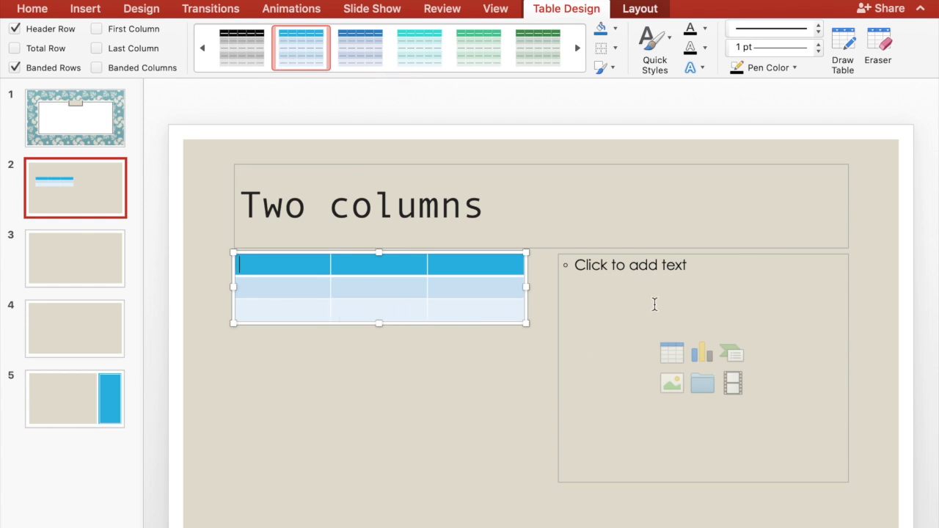
pyautogui.click(653, 301)
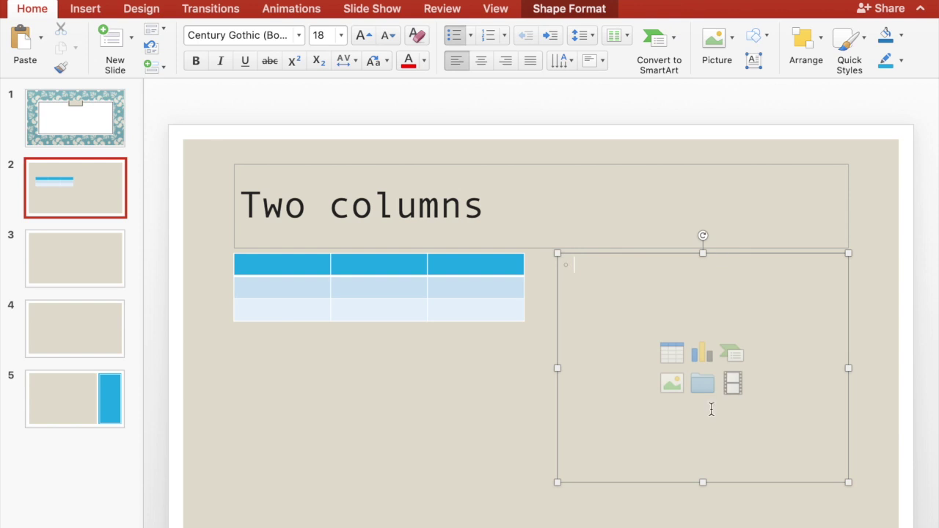
# - Insert the 9.36.07 PM 3000V ANGLED chart screenshot from the Desktop into slide 3's body placeholder
pyautogui.click(672, 387)
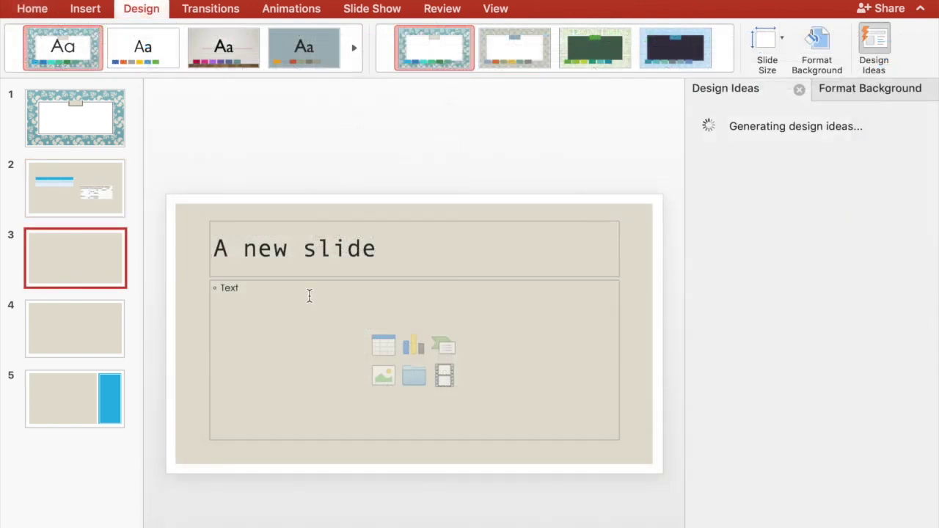
pyautogui.click(308, 295)
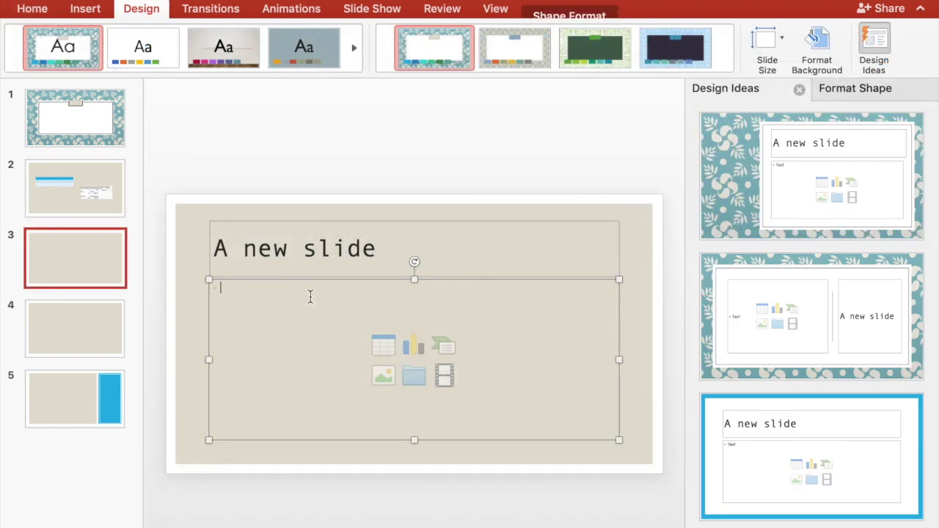
pyautogui.click(380, 372)
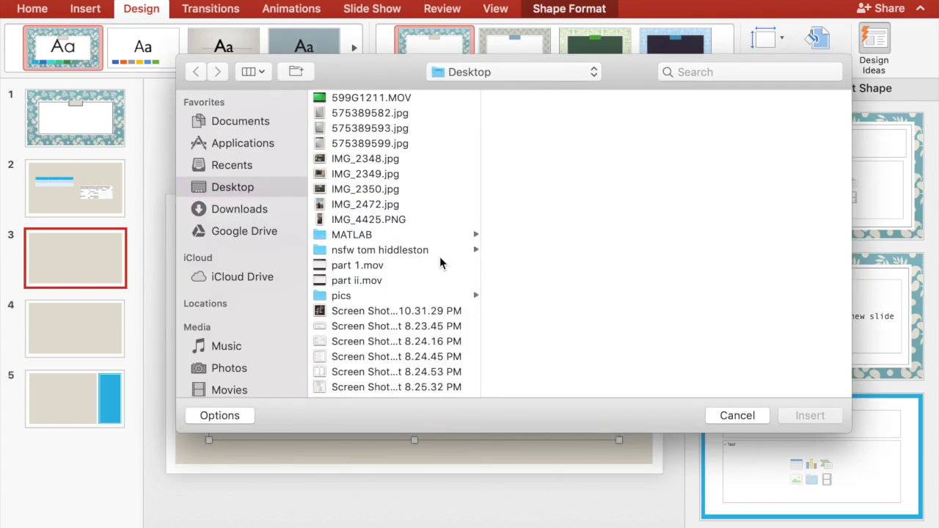
pyautogui.scroll(-10, 371, 256)
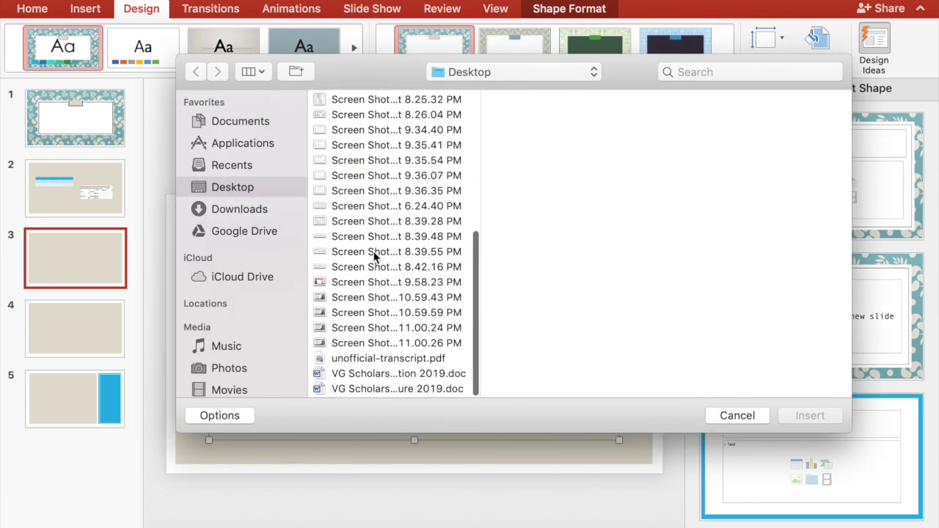
pyautogui.click(357, 179)
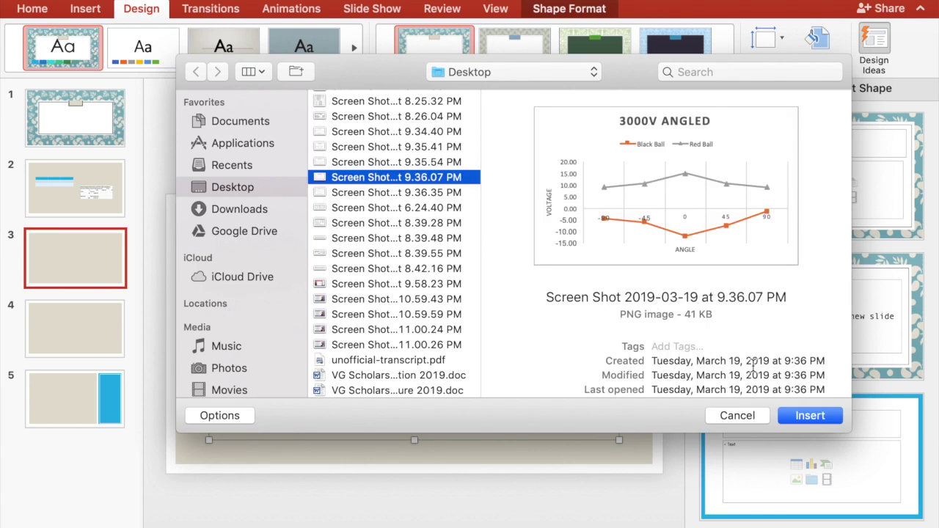
pyautogui.click(809, 415)
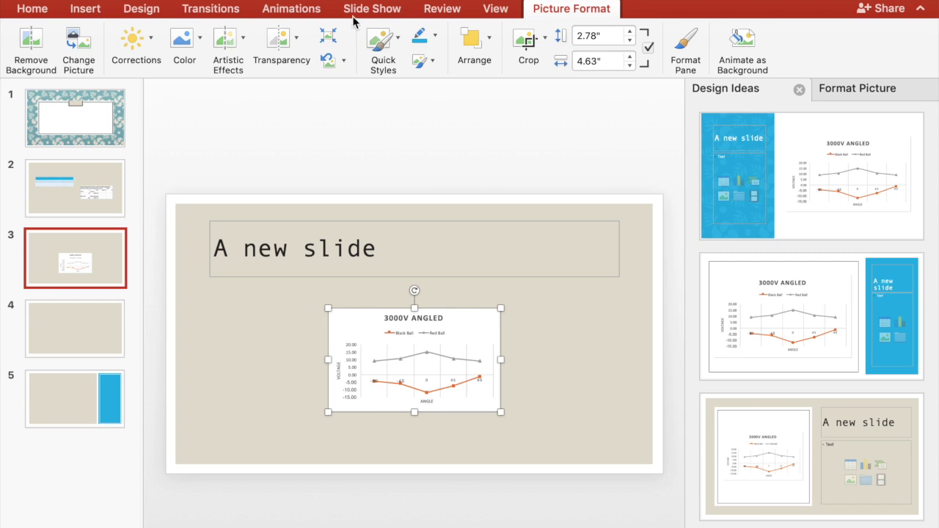
# - Try several Design Ideas, then apply the chart-left, blue title-panel-right layout to slide 3
pyautogui.click(143, 11)
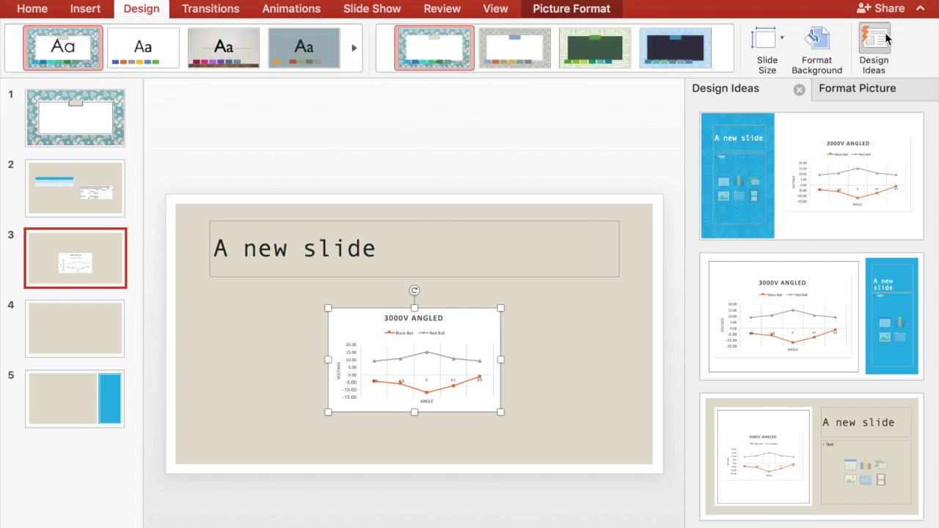
pyautogui.click(802, 197)
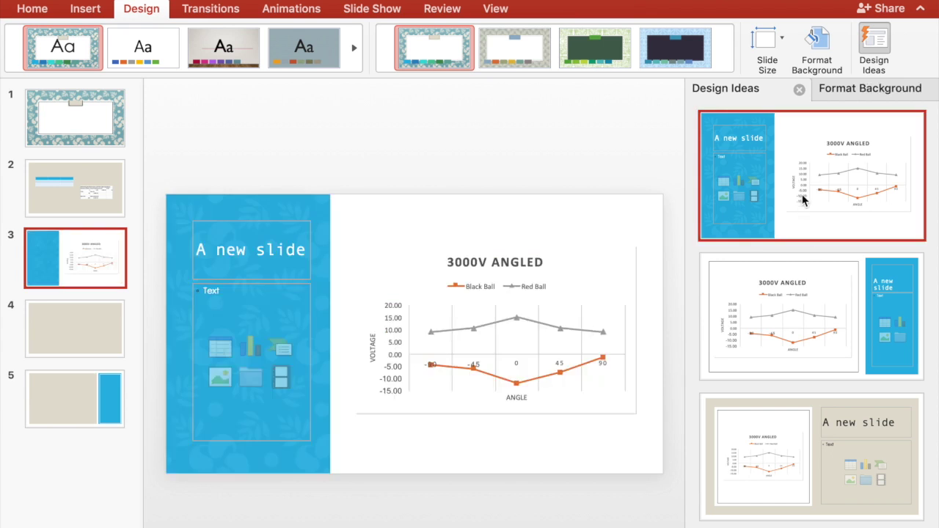
pyautogui.click(811, 251)
pyautogui.click(818, 414)
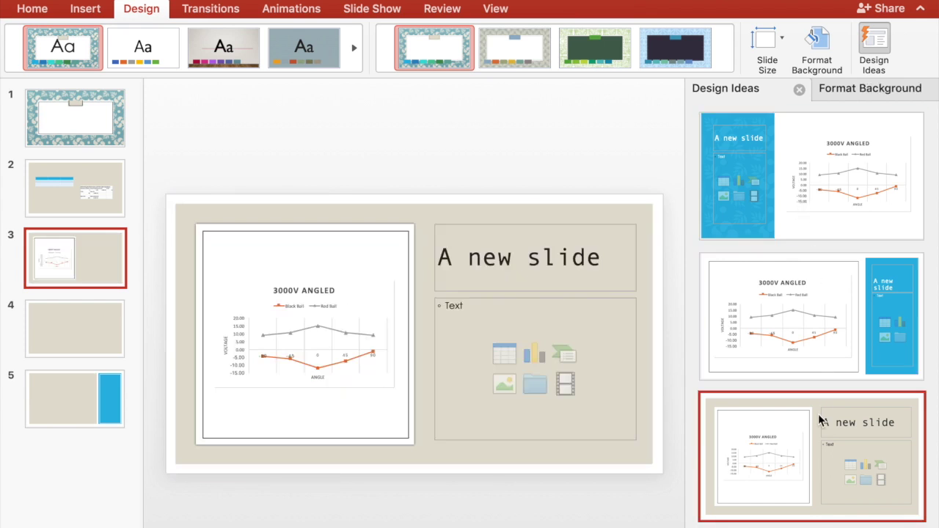
pyautogui.press('Down')
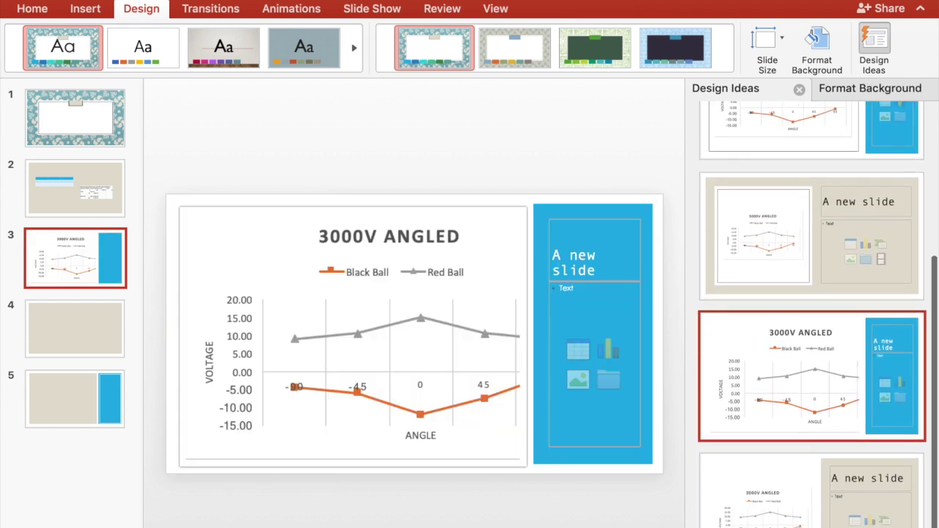
pyautogui.press('Down')
pyautogui.scroll(5, 805, 308)
pyautogui.click(778, 217)
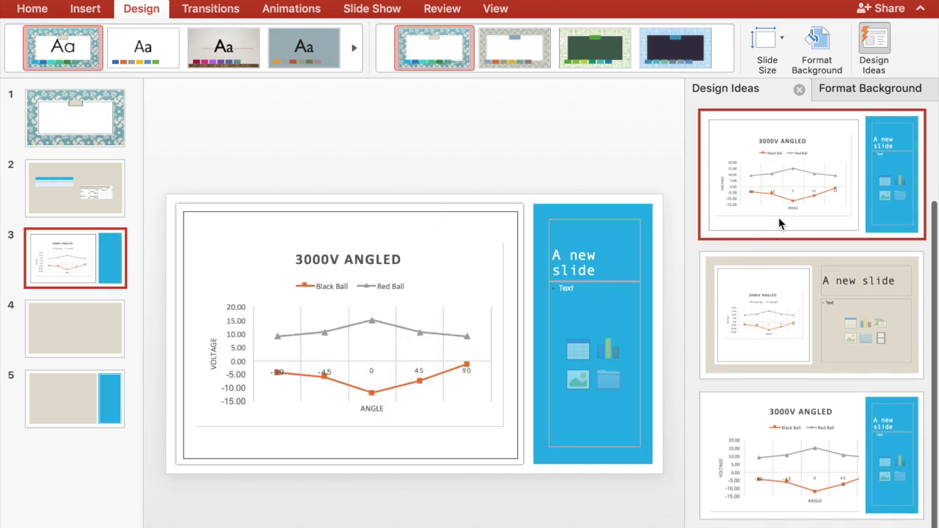
pyautogui.scroll(2, 737, 253)
# - Glance at slides 4 and 5, then return to slide 3
pyautogui.click(71, 317)
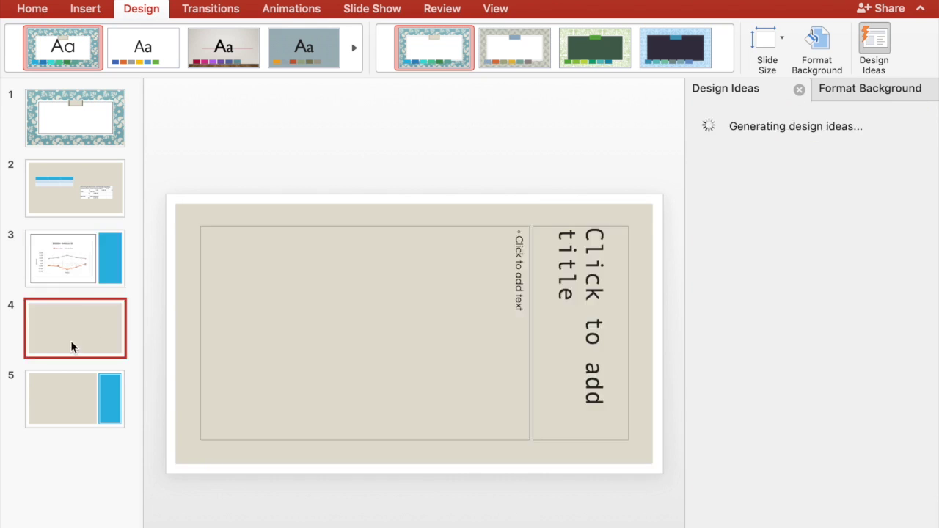
pyautogui.click(71, 388)
pyautogui.click(77, 262)
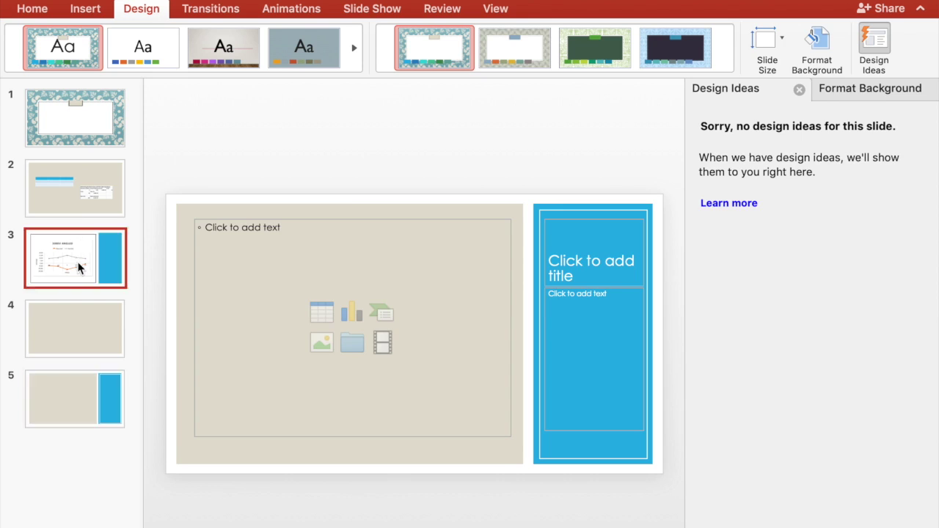
pyautogui.click(32, 8)
# - Add a new Title and Content slide as slide 4
pyautogui.click(78, 10)
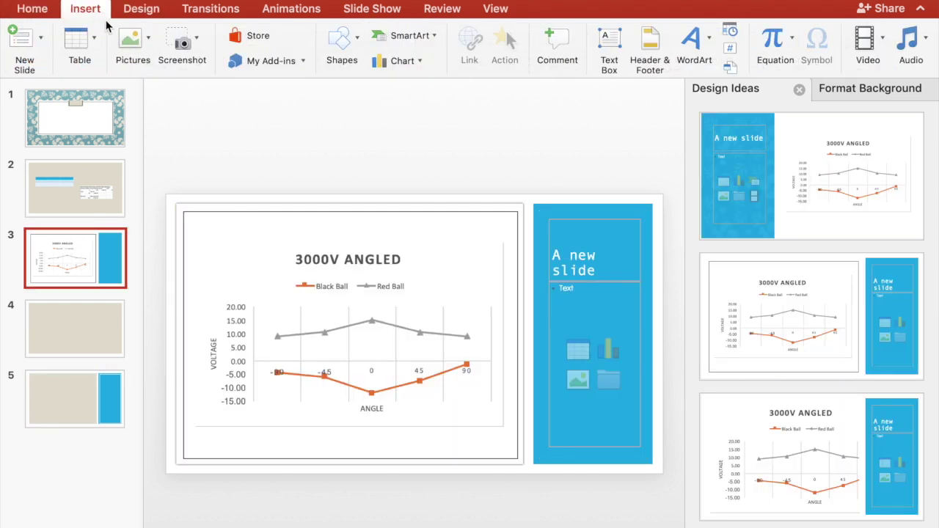
pyautogui.click(41, 57)
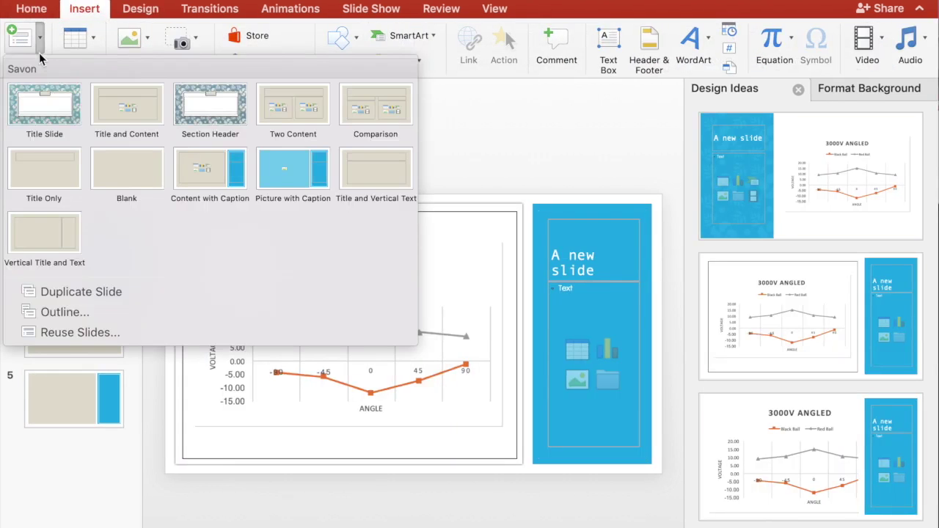
pyautogui.click(102, 111)
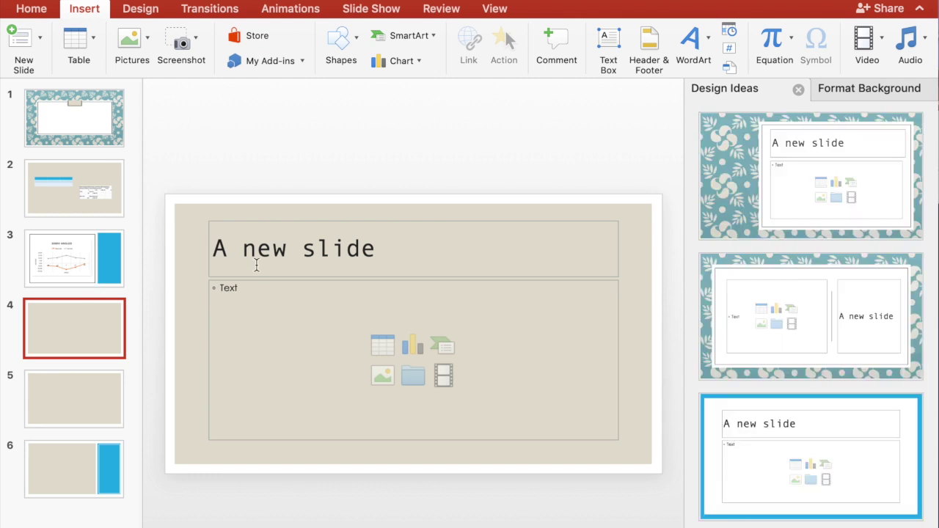
pyautogui.click(350, 306)
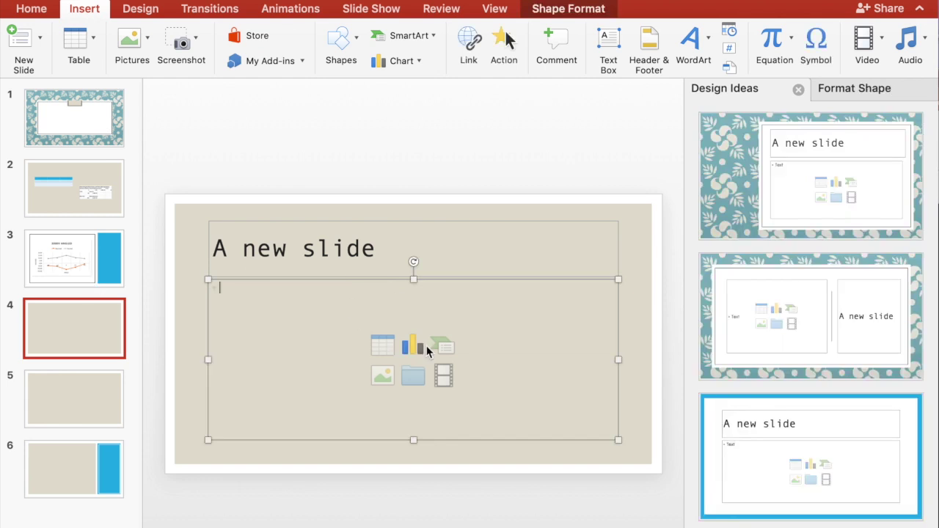
pyautogui.scroll(-5, 758, 448)
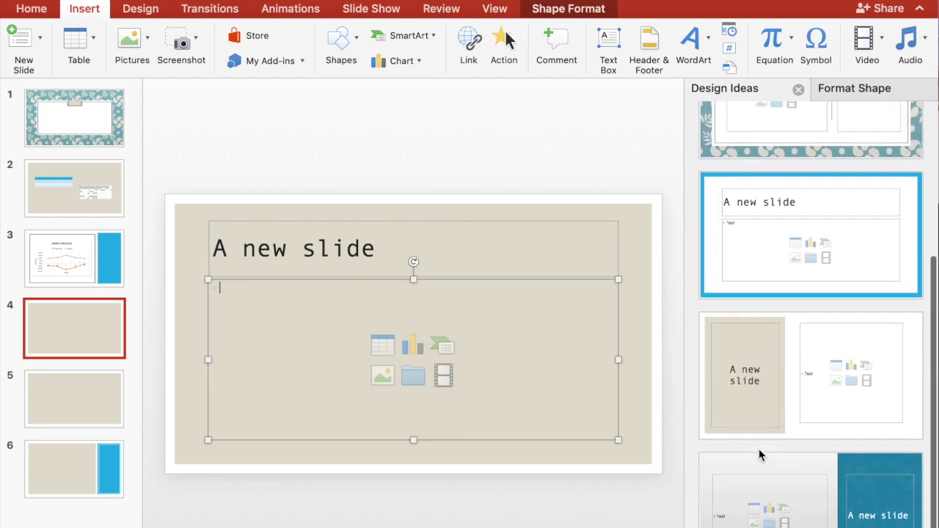
pyautogui.scroll(5, 758, 448)
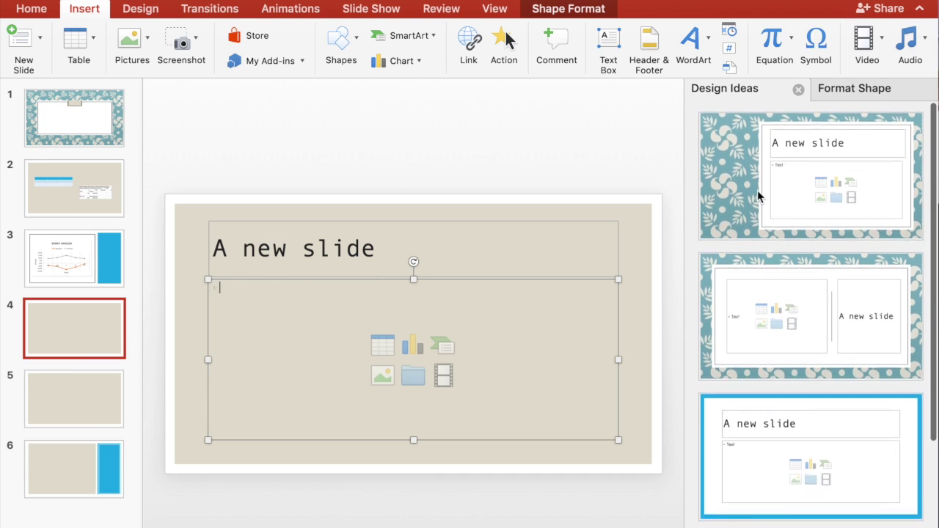
# - Insert the capacitor voltage data table screenshot and apply the picture-left, title-right design idea
pyautogui.click(375, 382)
pyautogui.scroll(-10, 388, 267)
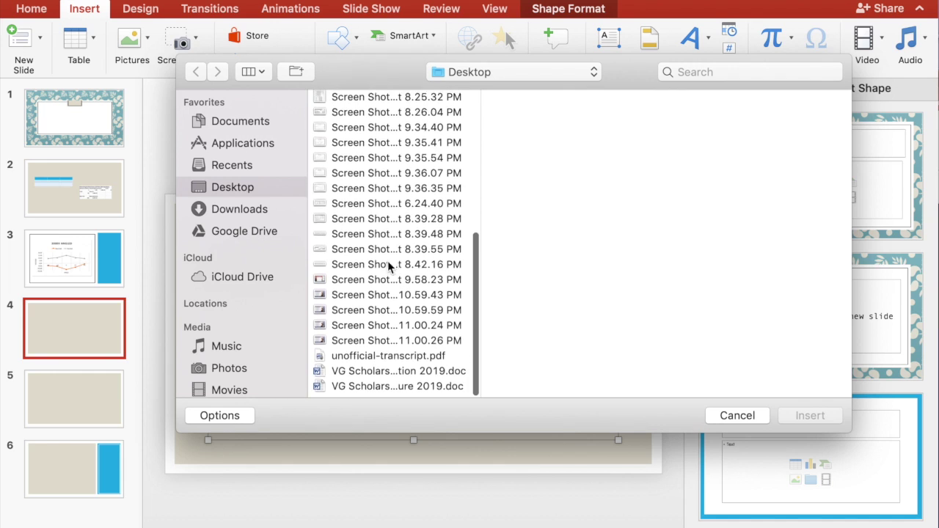
pyautogui.click(388, 223)
pyautogui.click(389, 165)
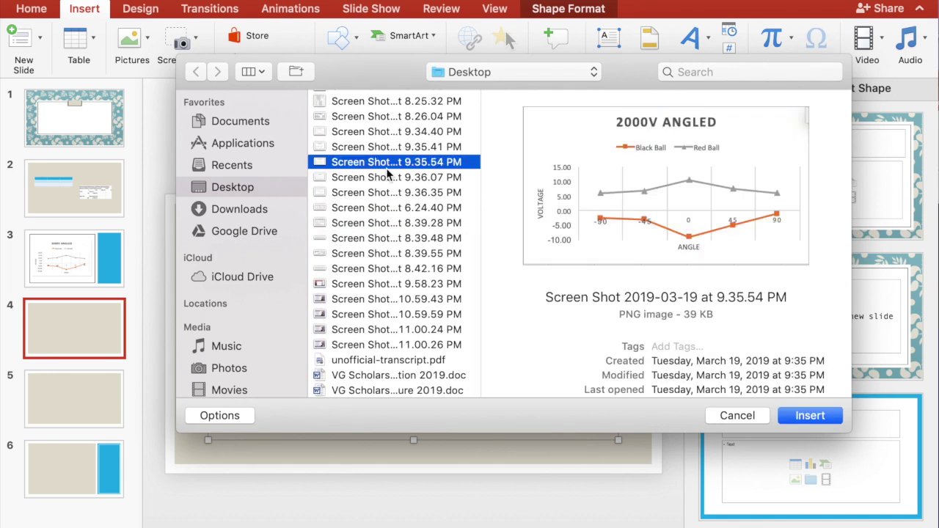
pyautogui.click(388, 178)
pyautogui.click(388, 192)
pyautogui.scroll(3, 389, 192)
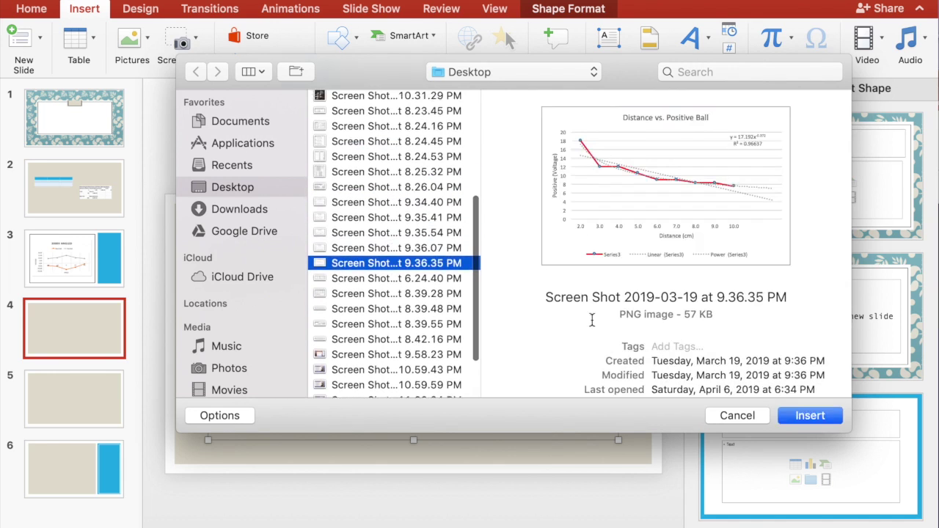
pyautogui.click(392, 172)
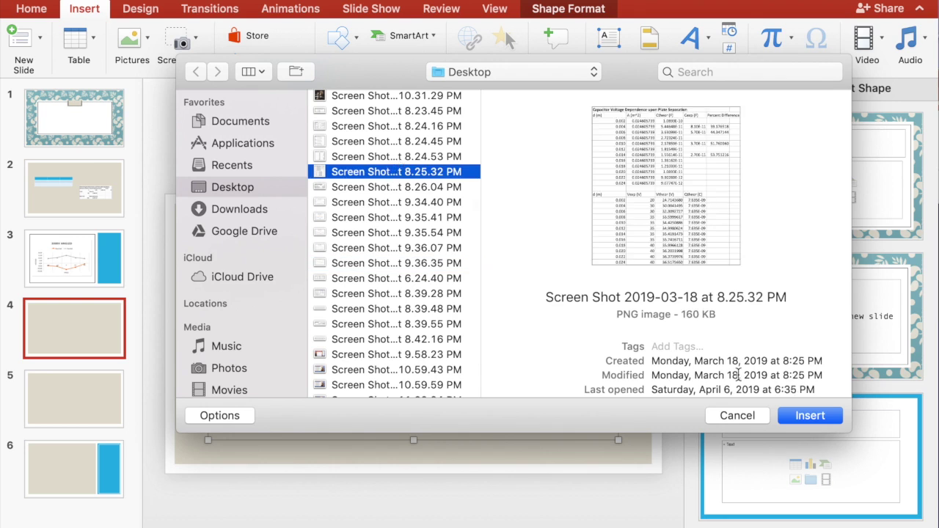
pyautogui.click(810, 415)
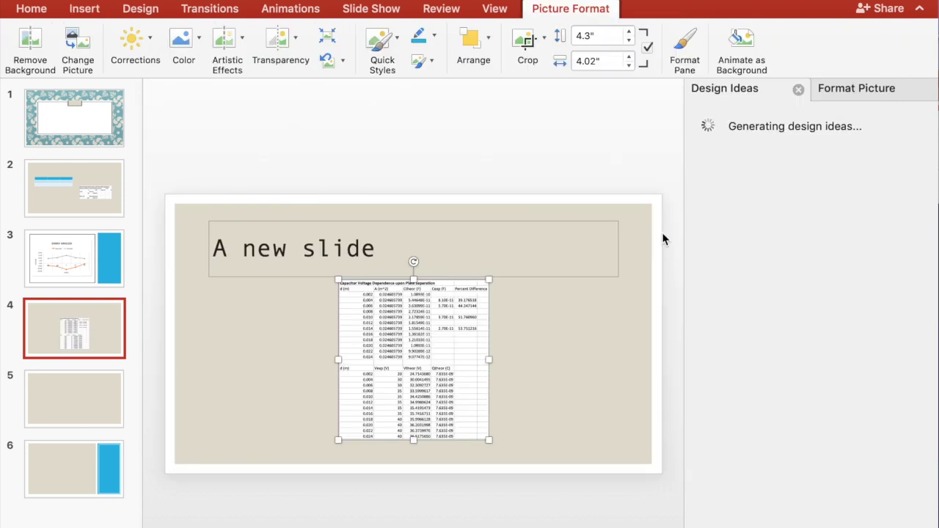
pyautogui.scroll(-5, 832, 396)
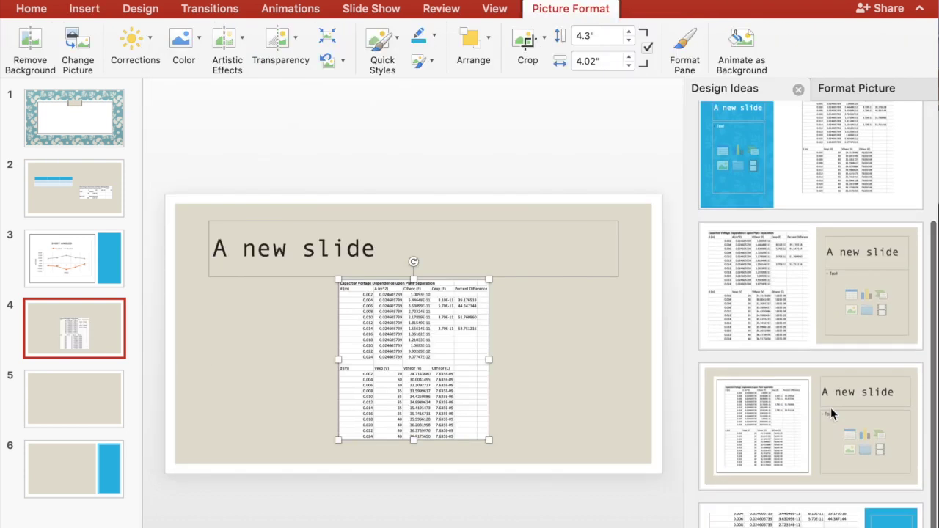
pyautogui.click(827, 367)
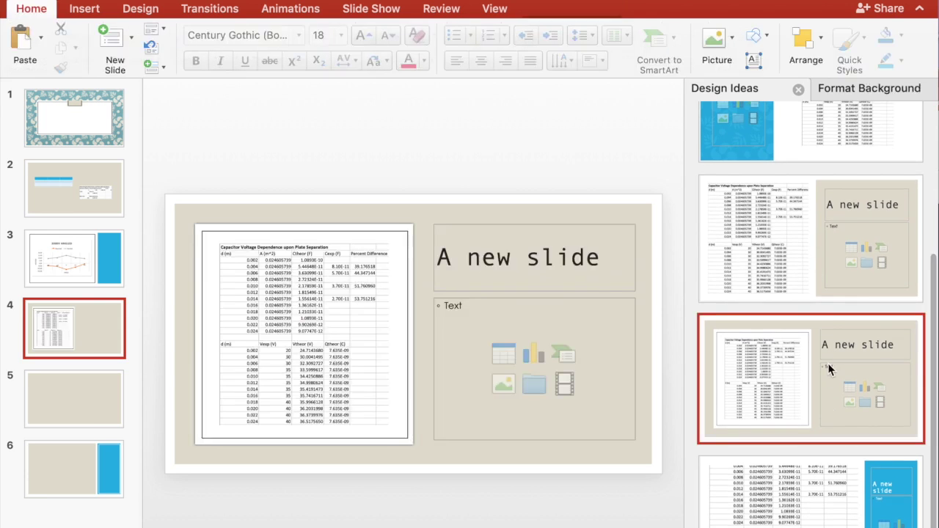
# - Add a new Title Only slide after slide 6
pyautogui.click(93, 392)
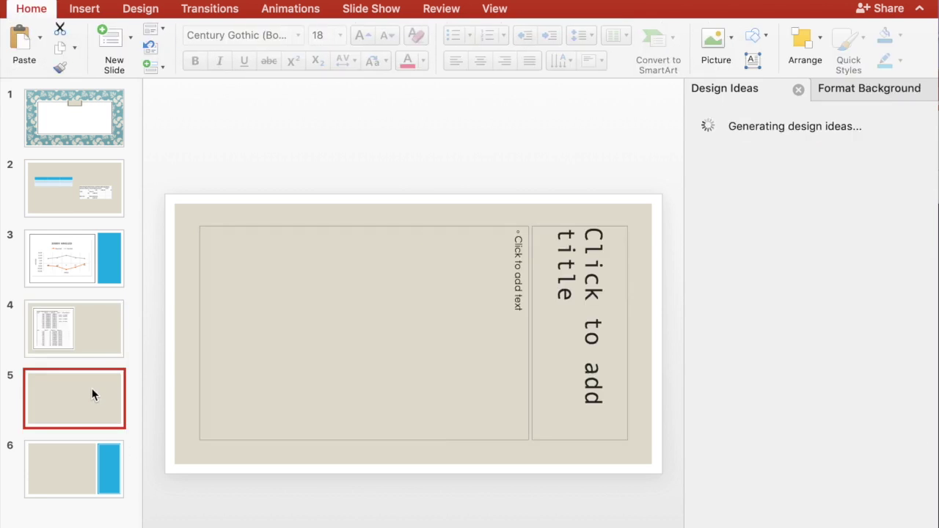
pyautogui.click(74, 455)
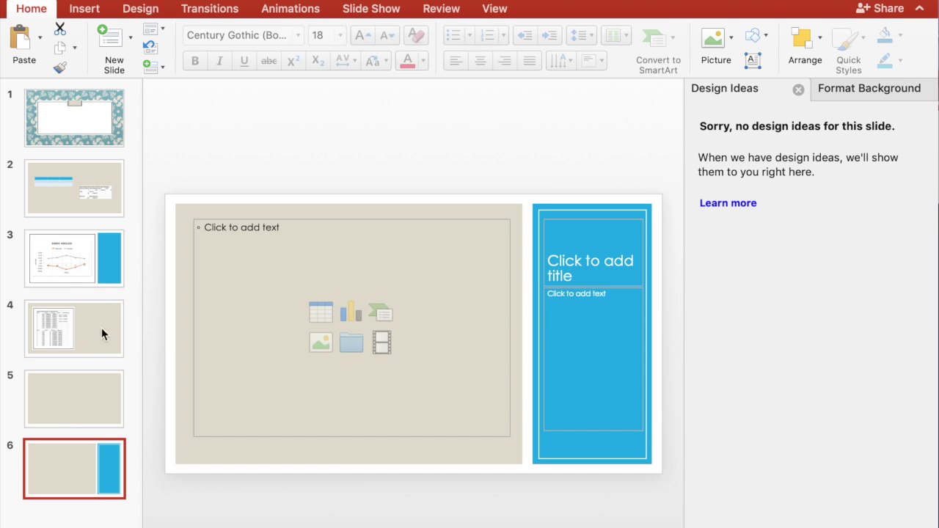
pyautogui.click(132, 40)
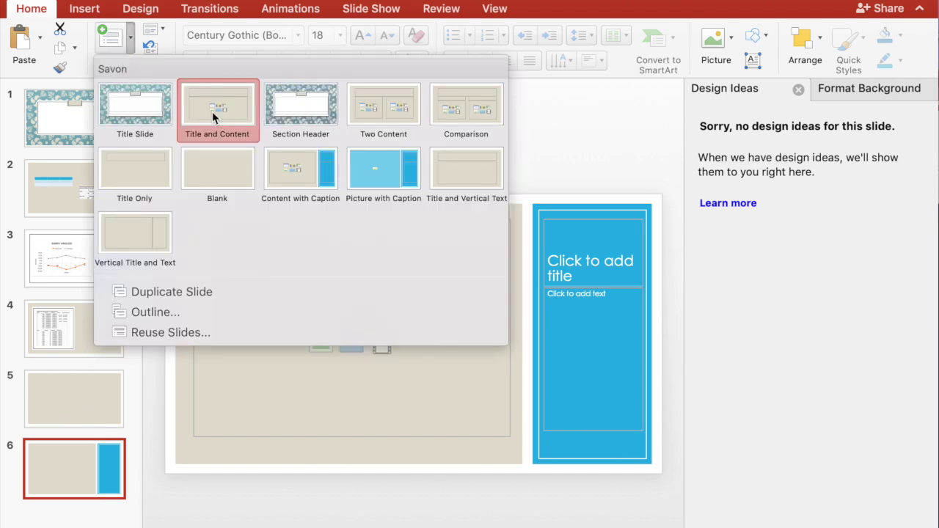
pyautogui.click(134, 193)
pyautogui.click(293, 255)
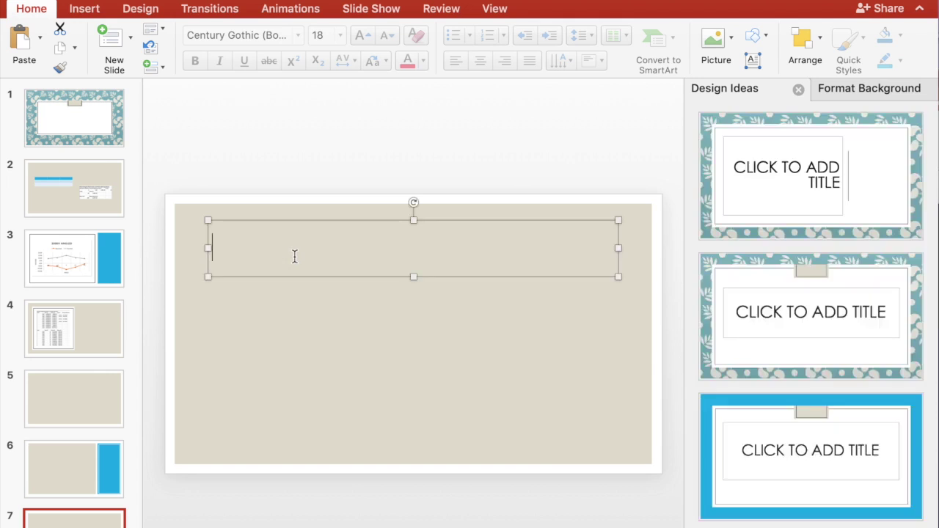
pyautogui.click(432, 349)
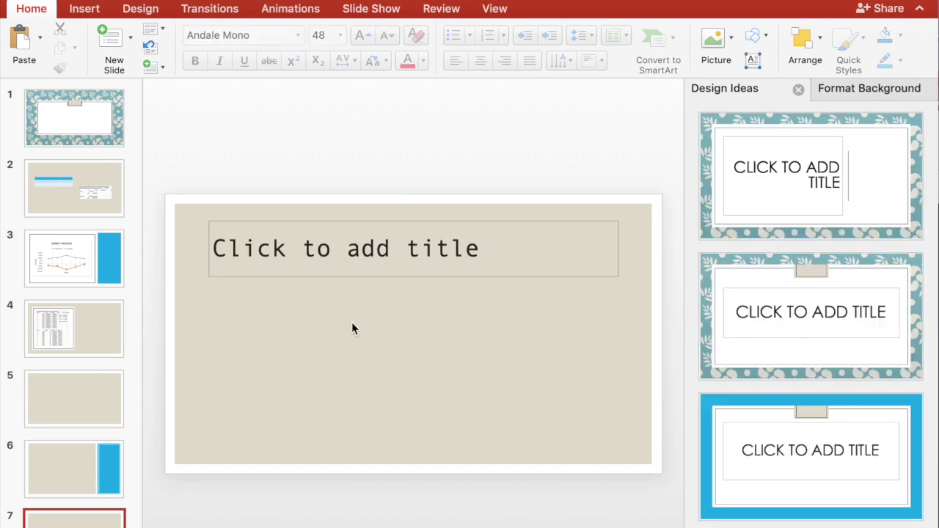
# - Insert the Distances and Red (Volts) table screenshot onto slide 7 via Picture from File
pyautogui.click(87, 11)
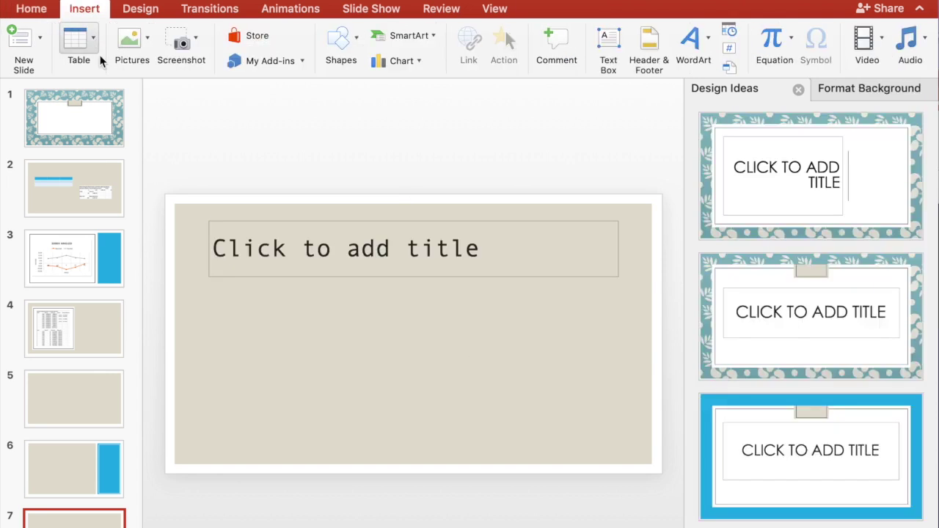
pyautogui.click(137, 43)
pyautogui.click(152, 89)
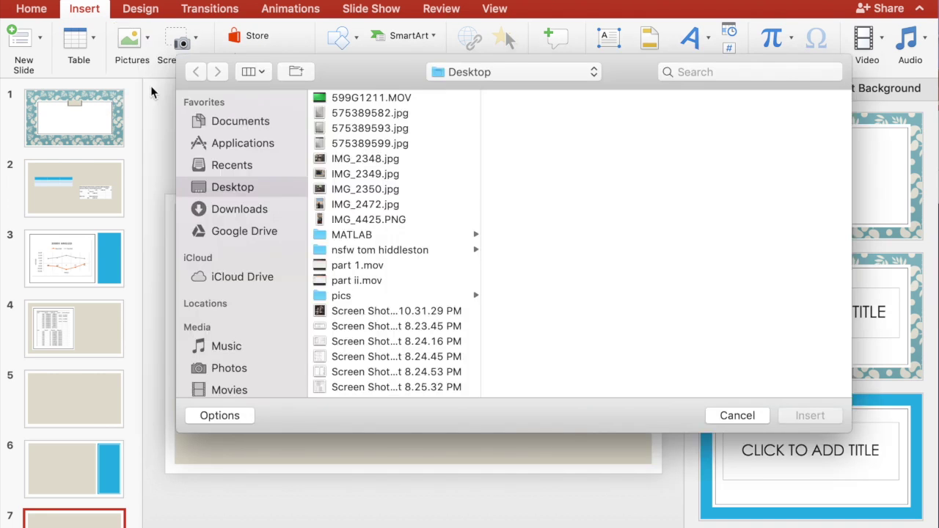
pyautogui.scroll(-10, 387, 229)
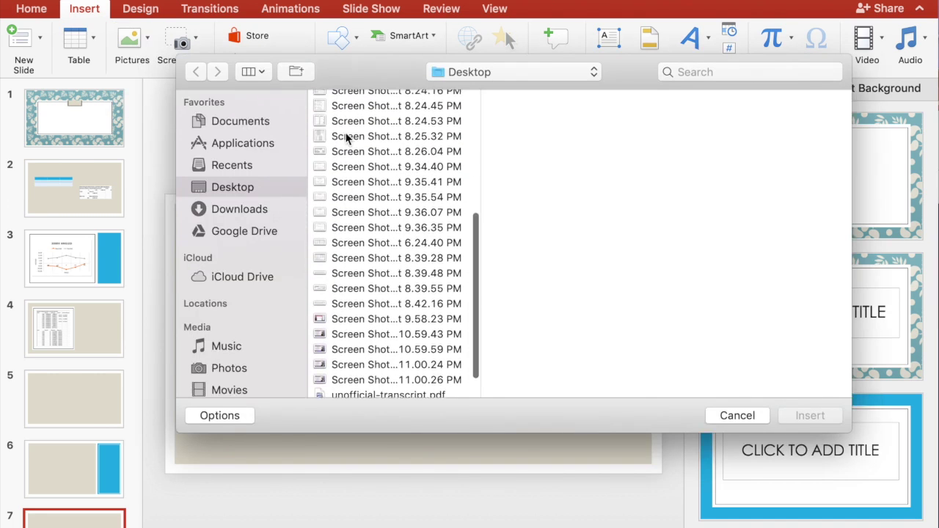
pyautogui.click(345, 121)
pyautogui.click(793, 415)
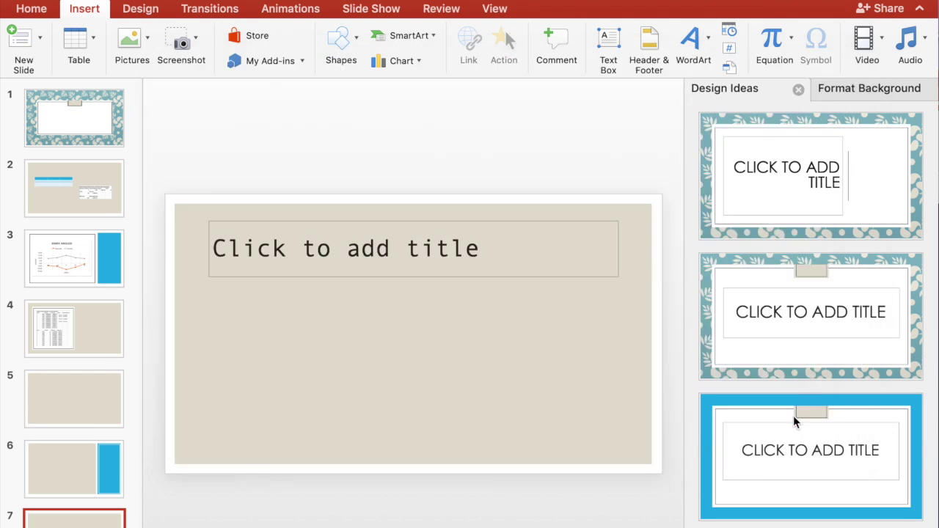
# - Title slide 7 'Table 2' and apply the floral clipboard design idea
pyautogui.click(366, 251)
pyautogui.write('t')
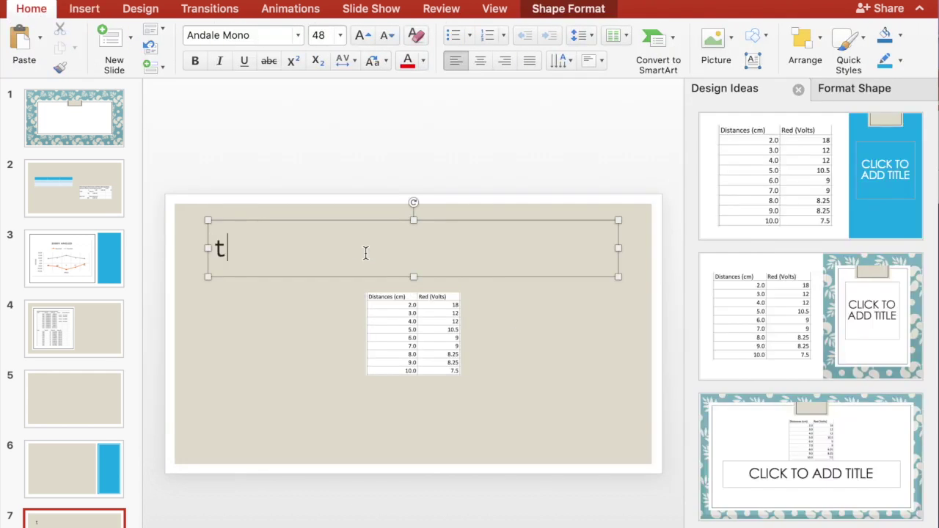
pyautogui.write('able 2')
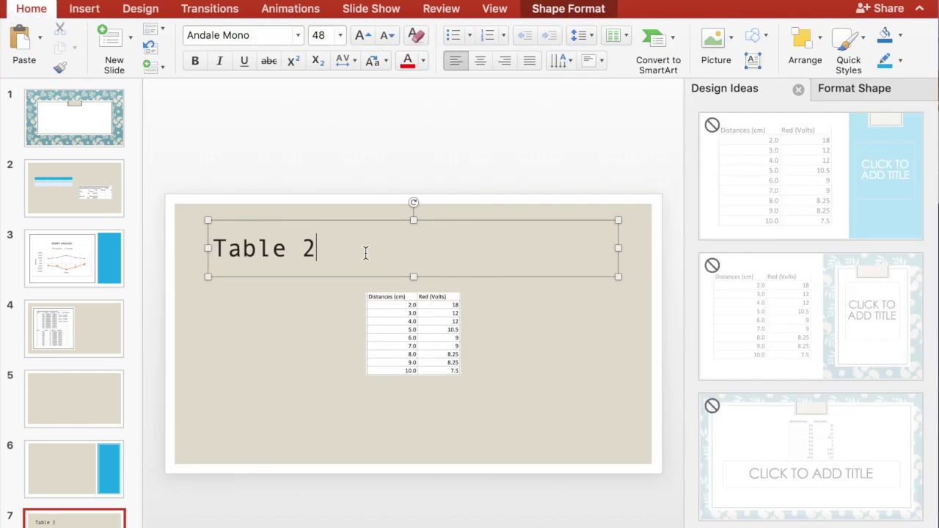
pyautogui.click(541, 360)
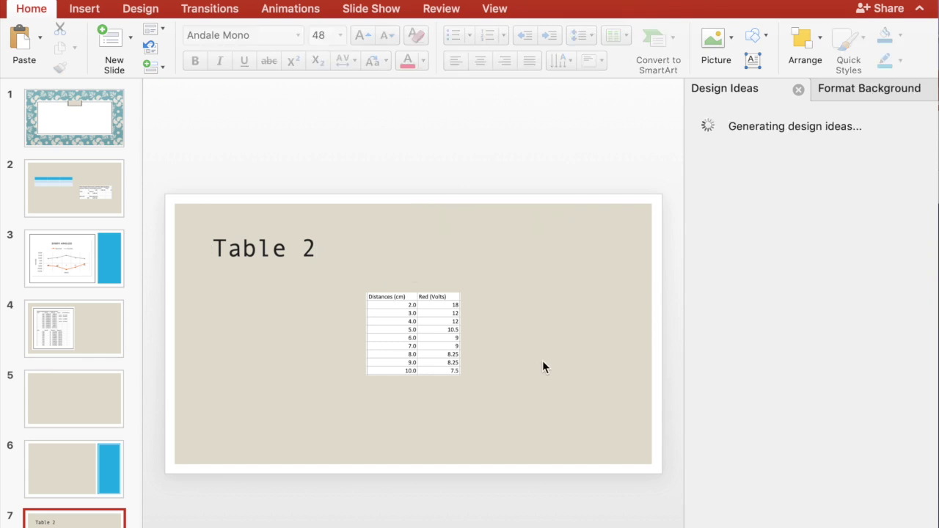
pyautogui.scroll(-2, 851, 365)
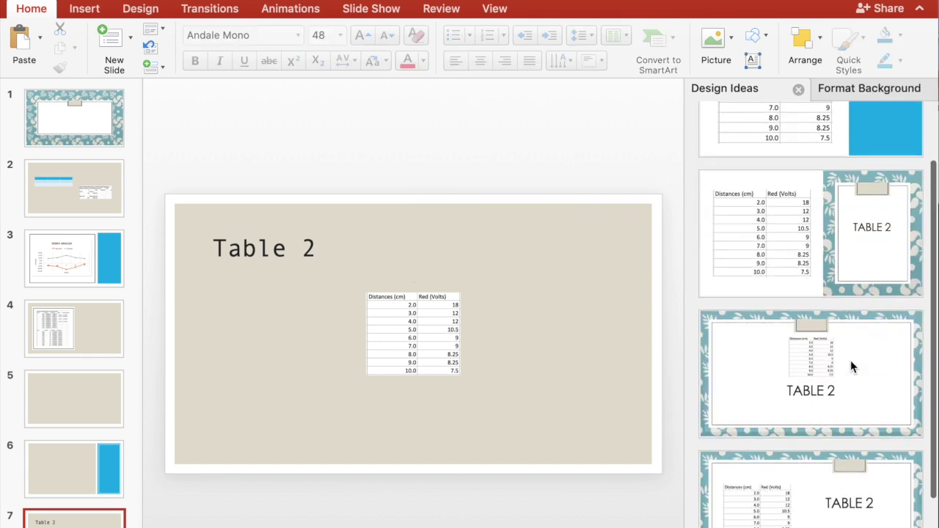
pyautogui.click(800, 257)
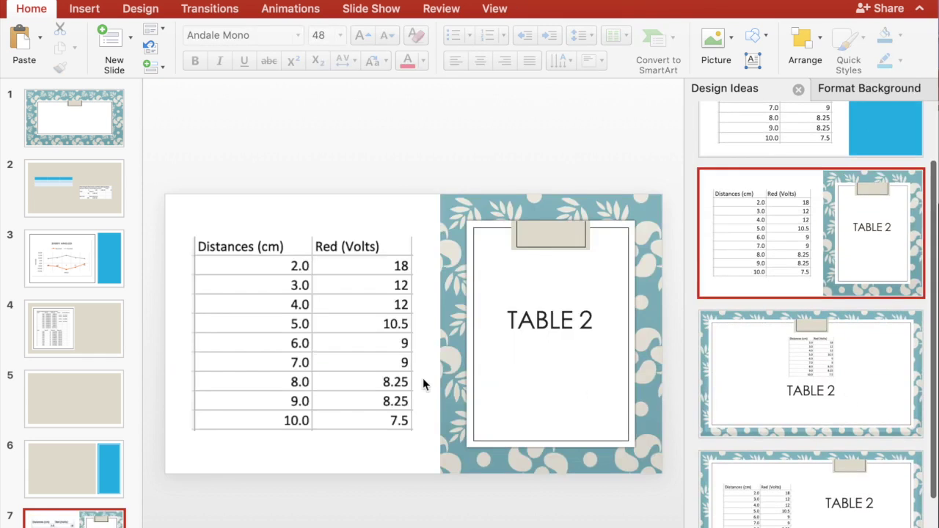
pyautogui.scroll(-3, 770, 506)
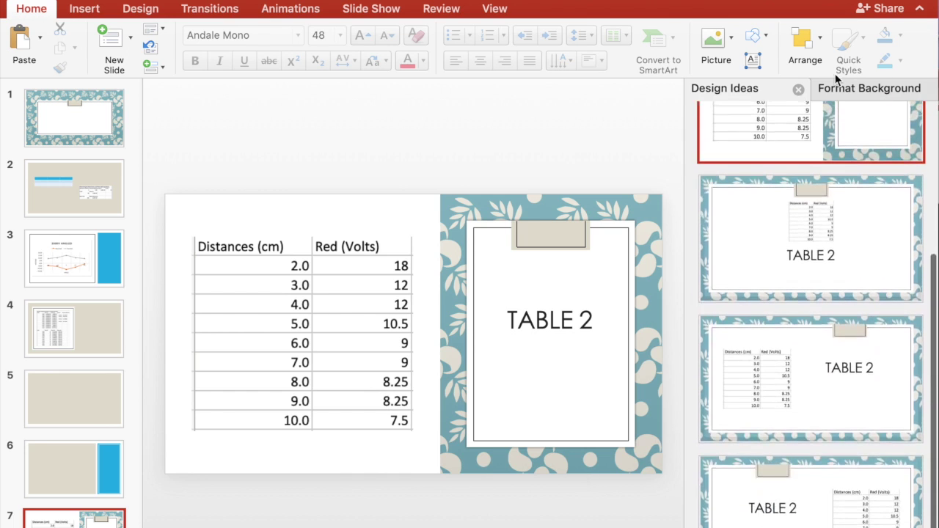
# - Fill slide 7's background with the Screen Shot 9.35.54 PM picture from the Desktop
pyautogui.click(833, 90)
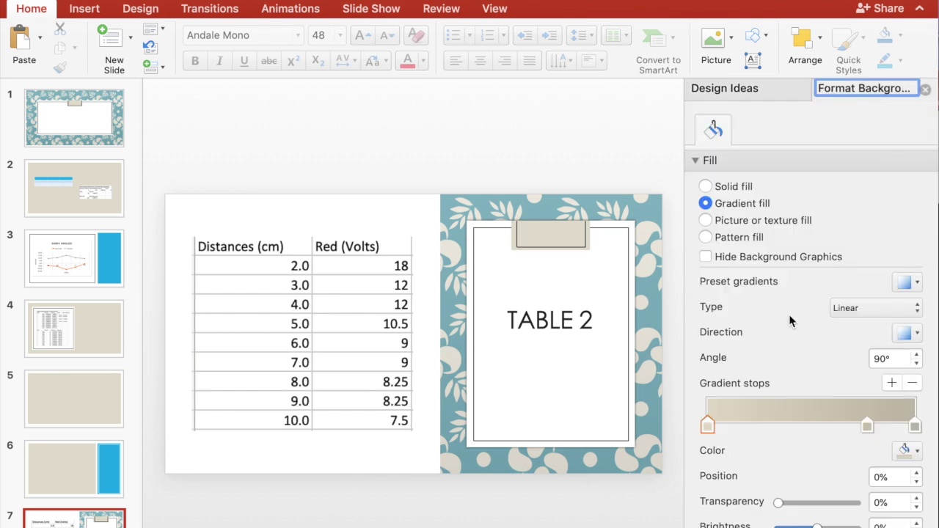
pyautogui.scroll(-1, 789, 321)
pyautogui.moveTo(707, 412); pyautogui.dragTo(687, 411)
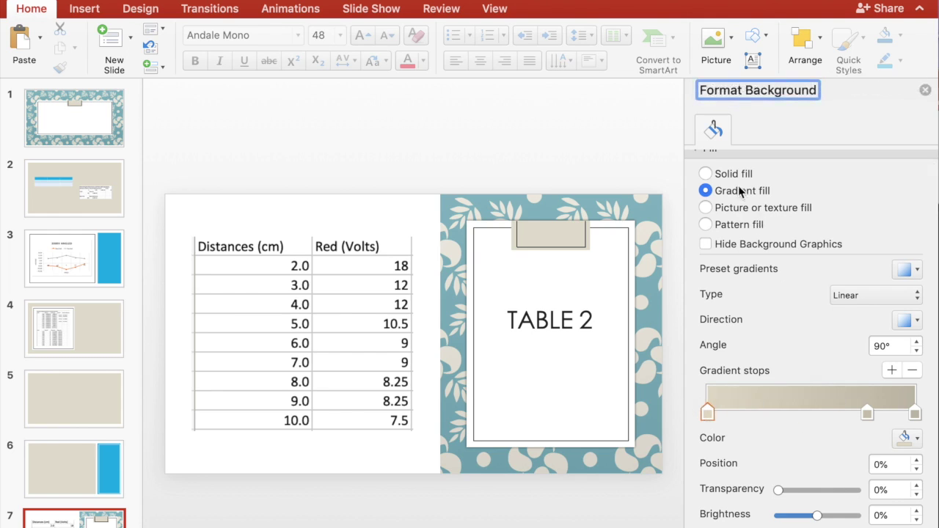
pyautogui.click(741, 209)
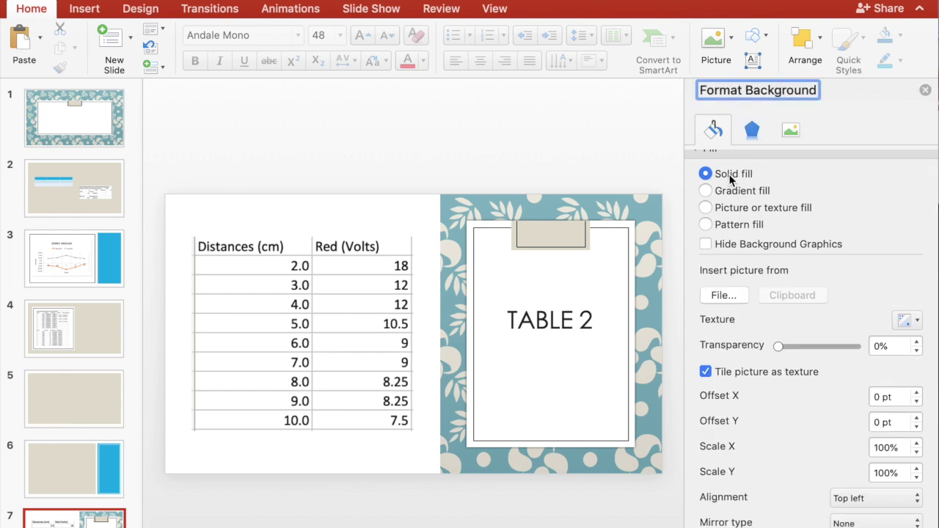
pyautogui.click(728, 174)
pyautogui.click(743, 203)
pyautogui.click(743, 213)
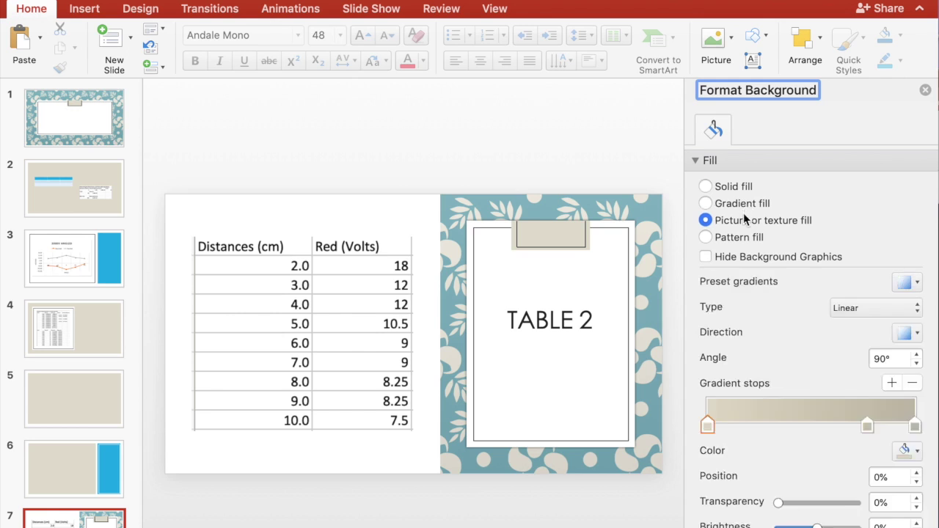
pyautogui.click(728, 309)
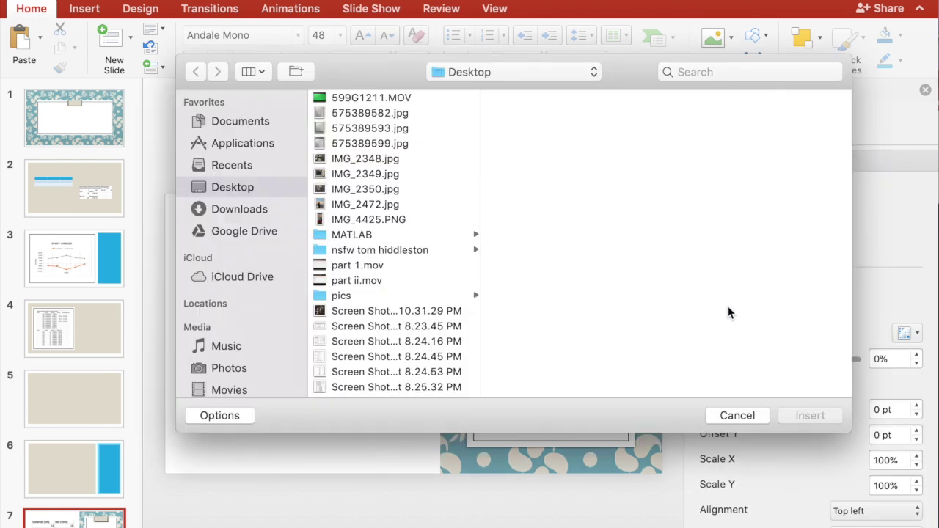
pyautogui.scroll(-5, 380, 325)
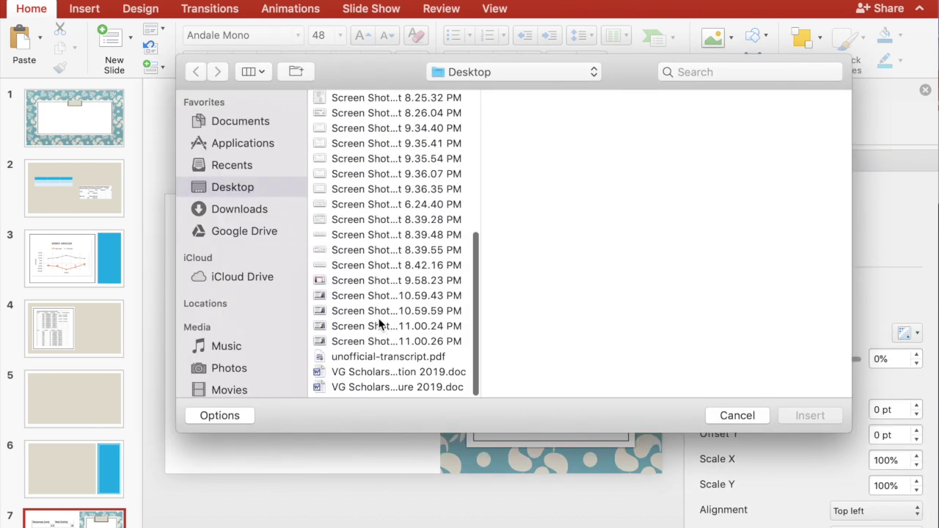
pyautogui.click(366, 158)
pyautogui.click(810, 415)
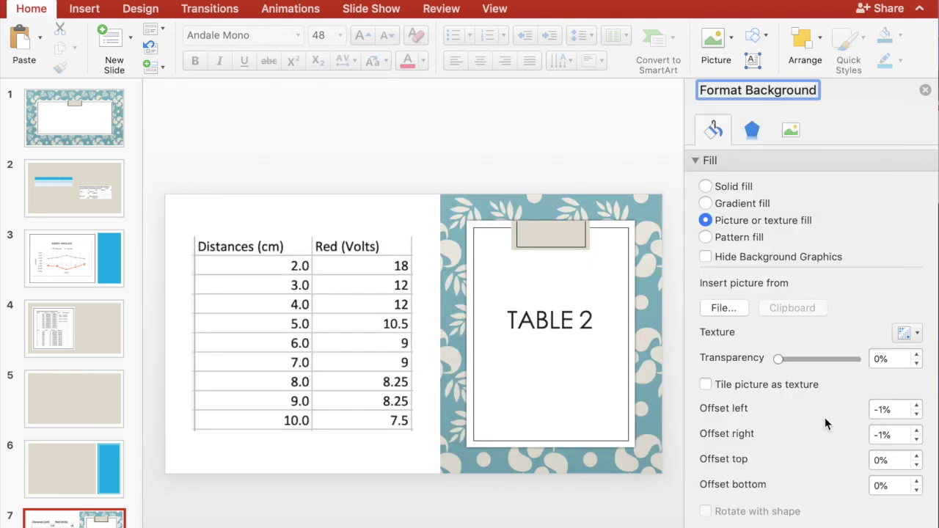
# - Review the backgrounds of slides 5 back through 1, ending on the gradient title slide
pyautogui.scroll(-1, 771, 308)
pyautogui.scroll(2, 796, 442)
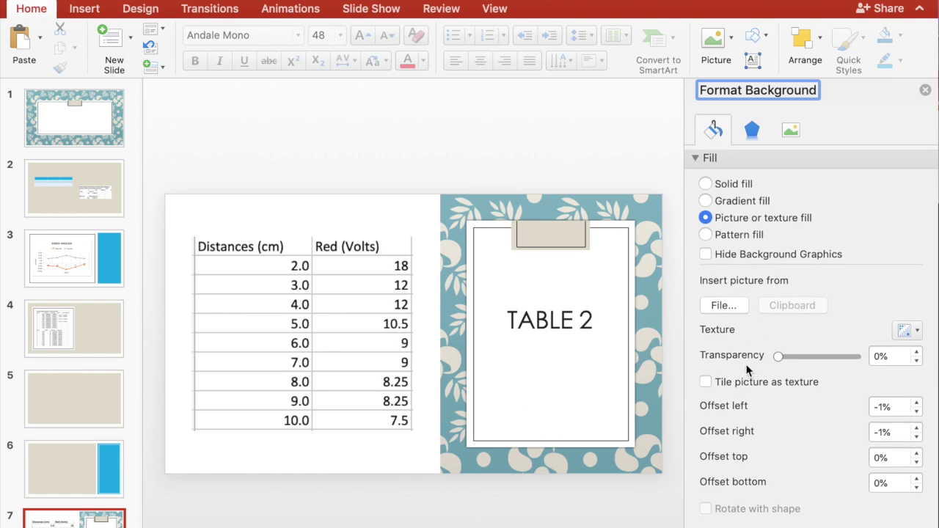
pyautogui.click(89, 402)
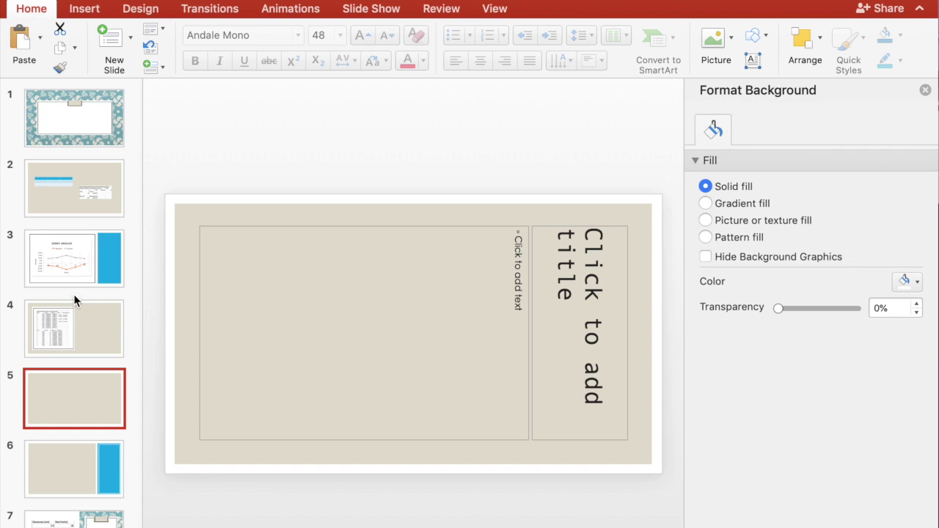
pyautogui.click(74, 331)
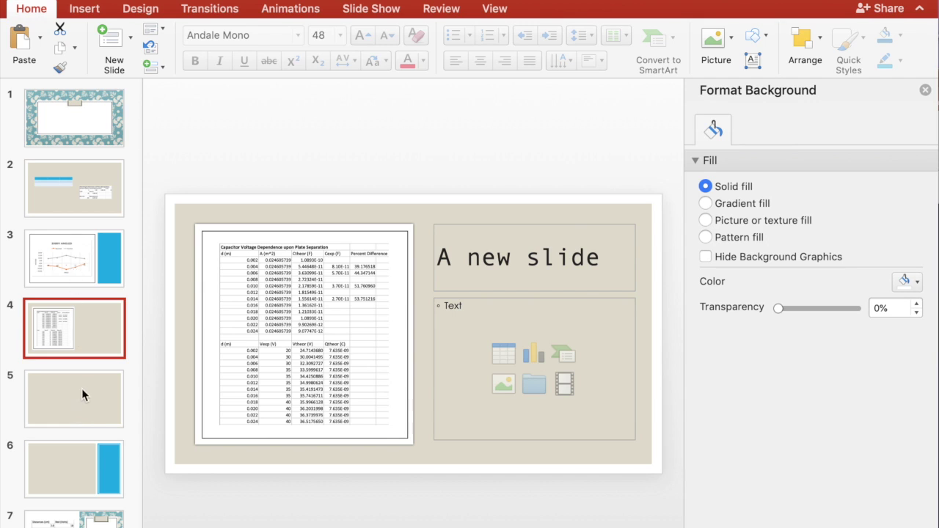
pyautogui.click(81, 394)
pyautogui.click(78, 347)
pyautogui.click(74, 254)
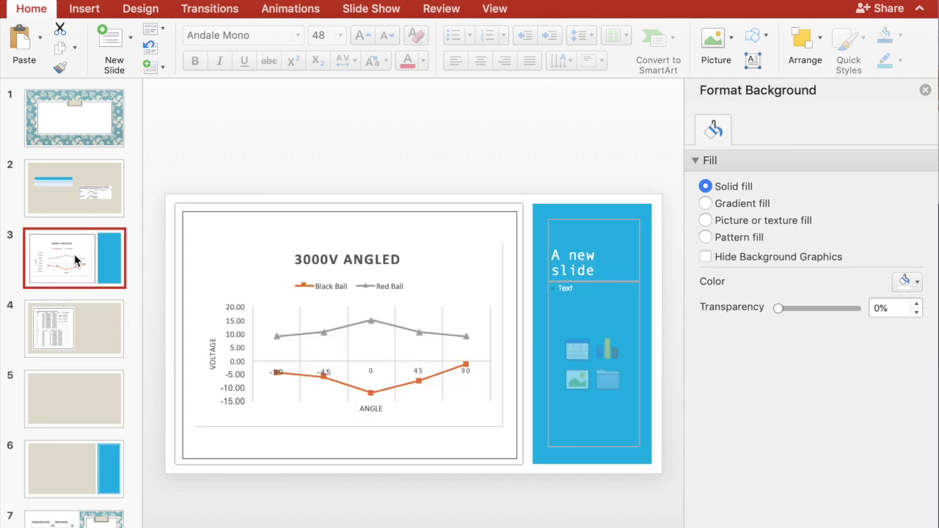
pyautogui.click(78, 198)
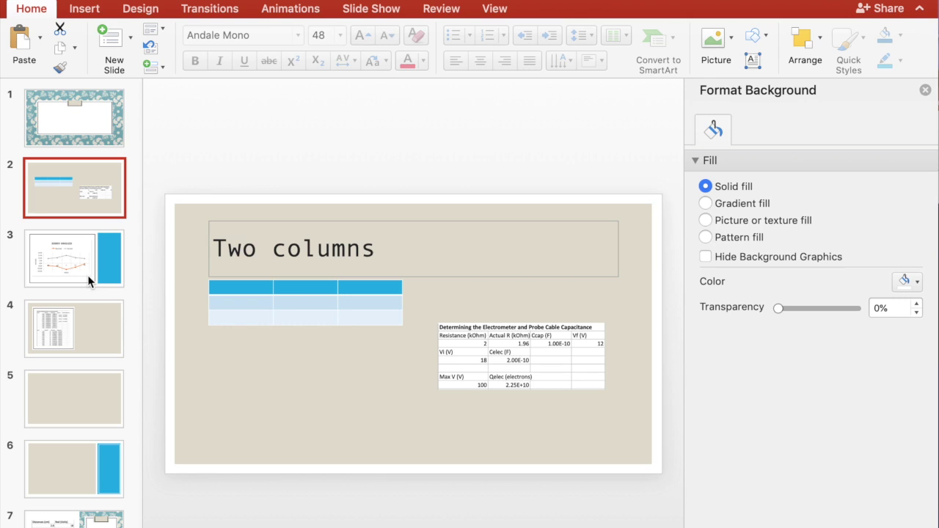
pyautogui.click(102, 119)
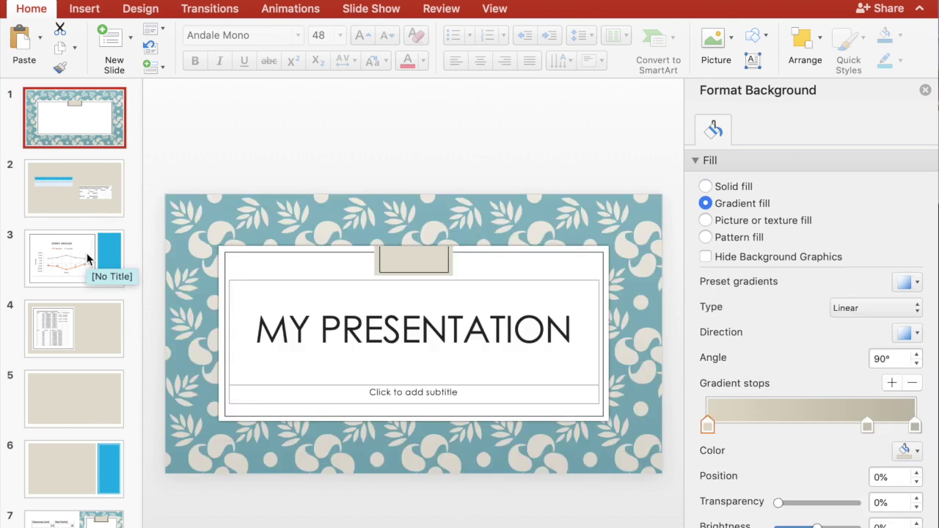
# - Look over the Animations, Transitions, Review, View and Slide Show tabs
pyautogui.click(270, 10)
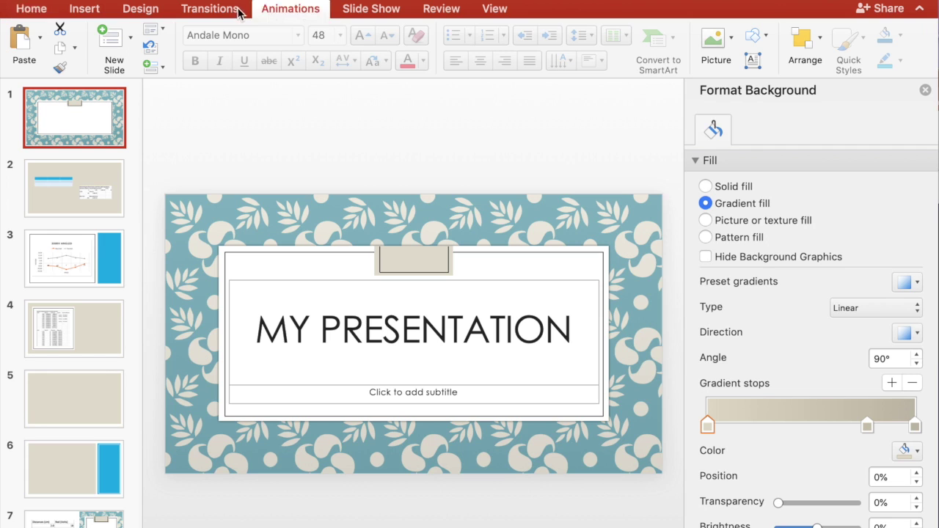
pyautogui.click(217, 12)
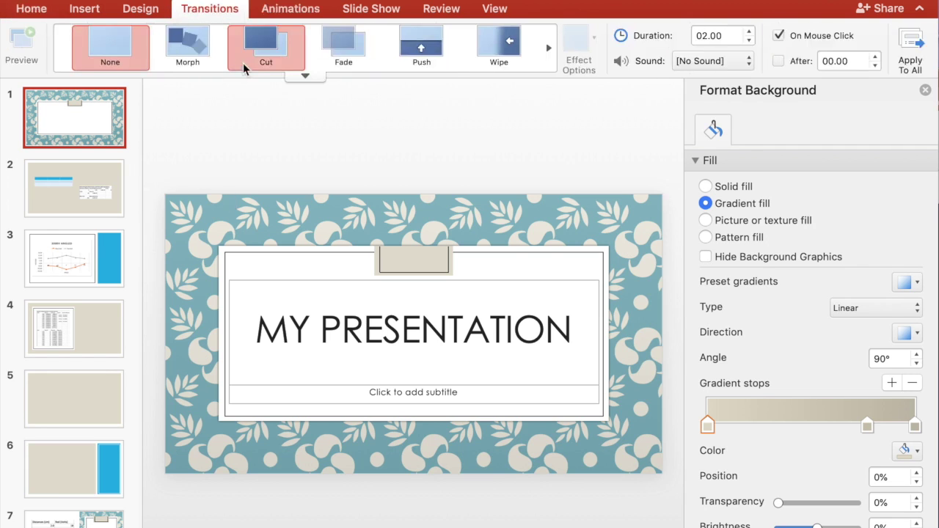
pyautogui.click(429, 10)
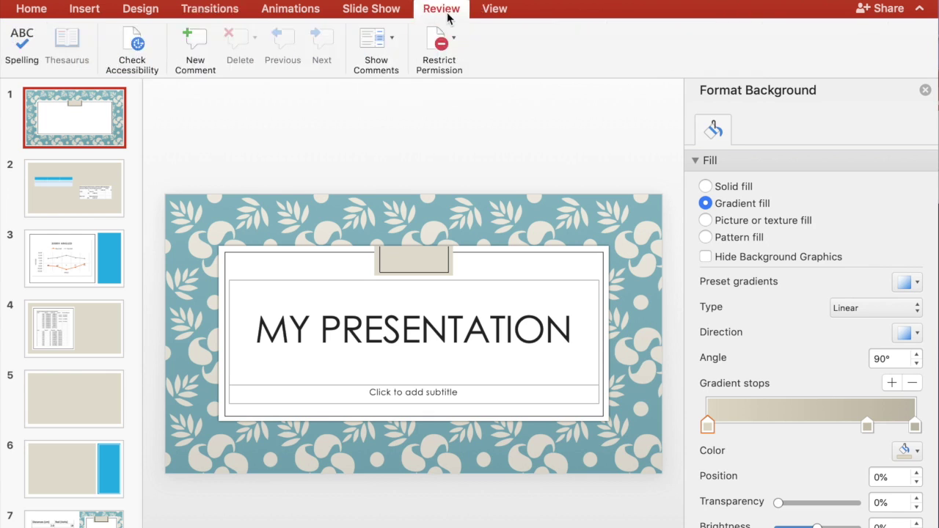
pyautogui.click(499, 11)
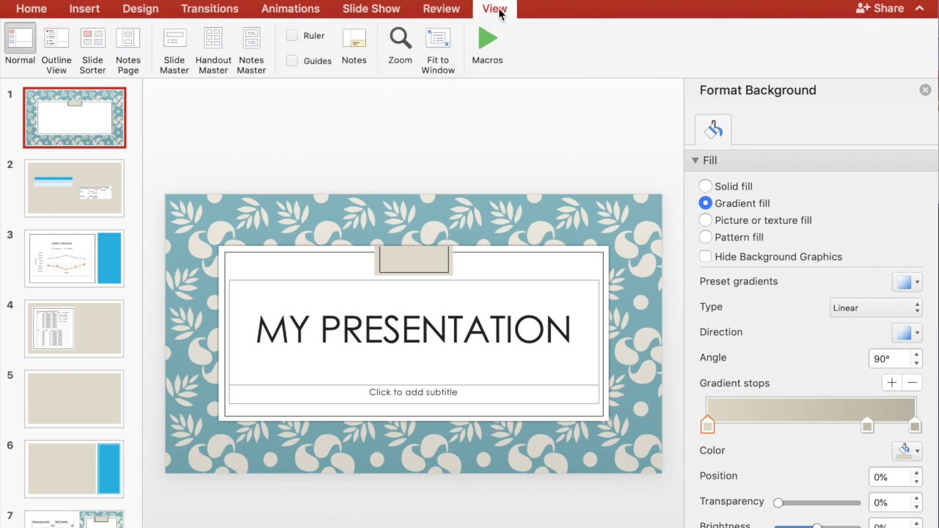
pyautogui.click(389, 9)
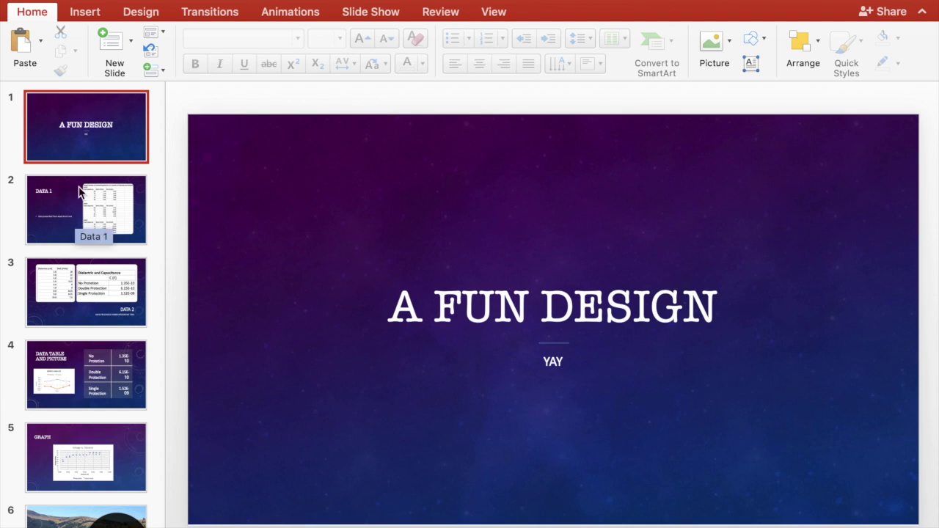
# - Flip between the purple deck's title, DATA 1, DATA 2 and GRAPH slides
pyautogui.click(79, 207)
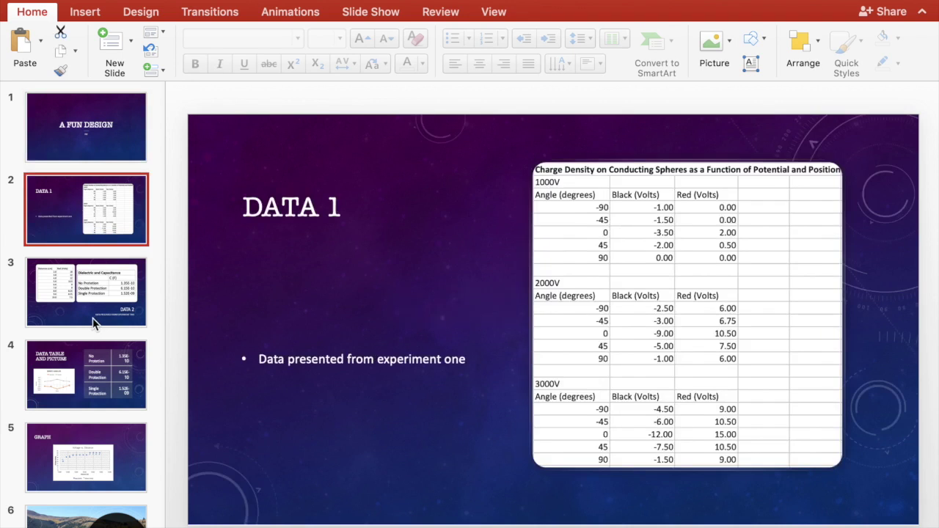
pyautogui.click(91, 319)
pyautogui.click(79, 520)
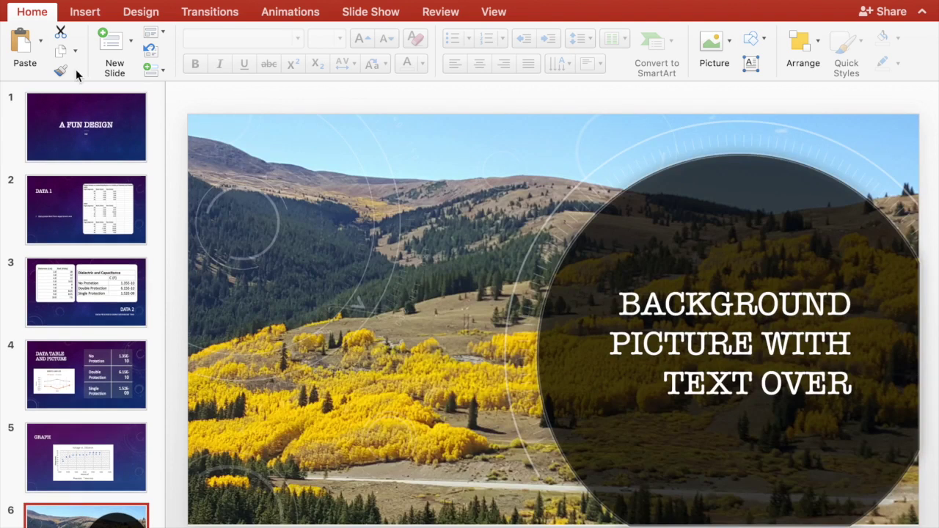
pyautogui.click(79, 119)
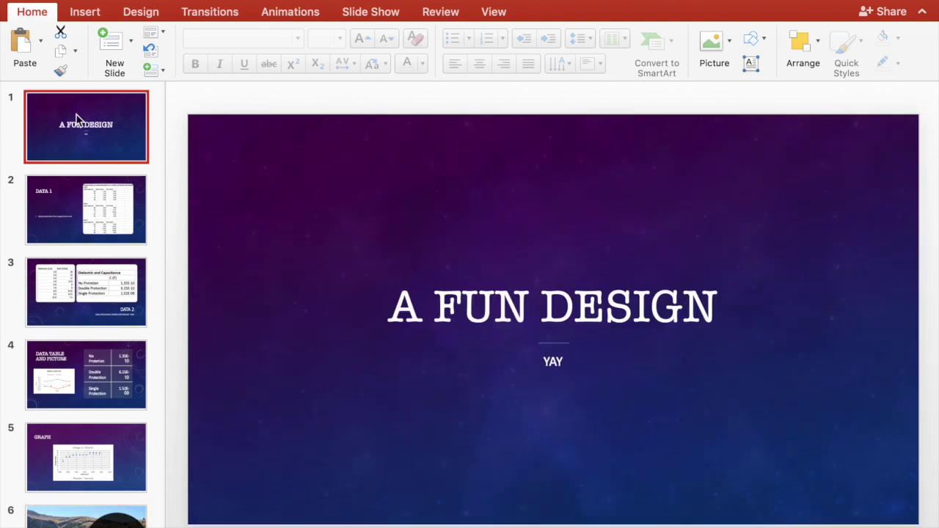
pyautogui.click(81, 222)
pyautogui.press('Up')
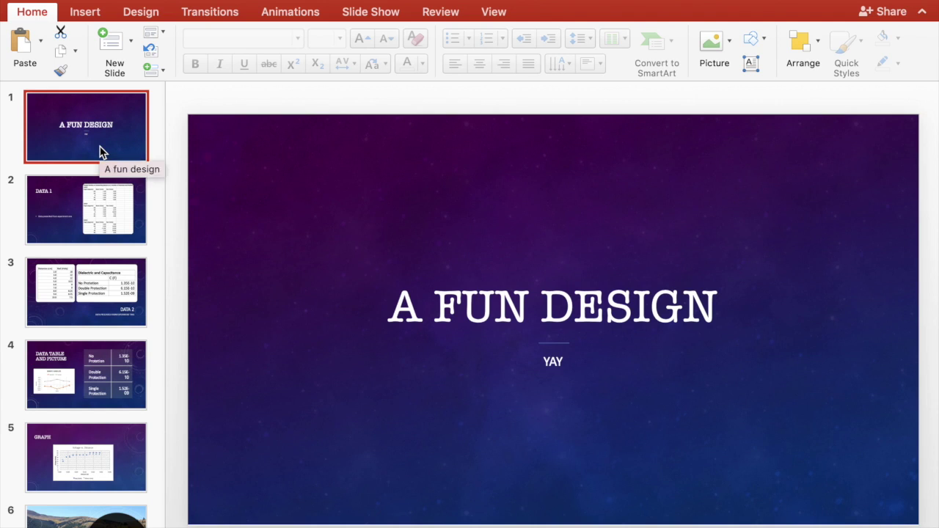
pyautogui.click(85, 228)
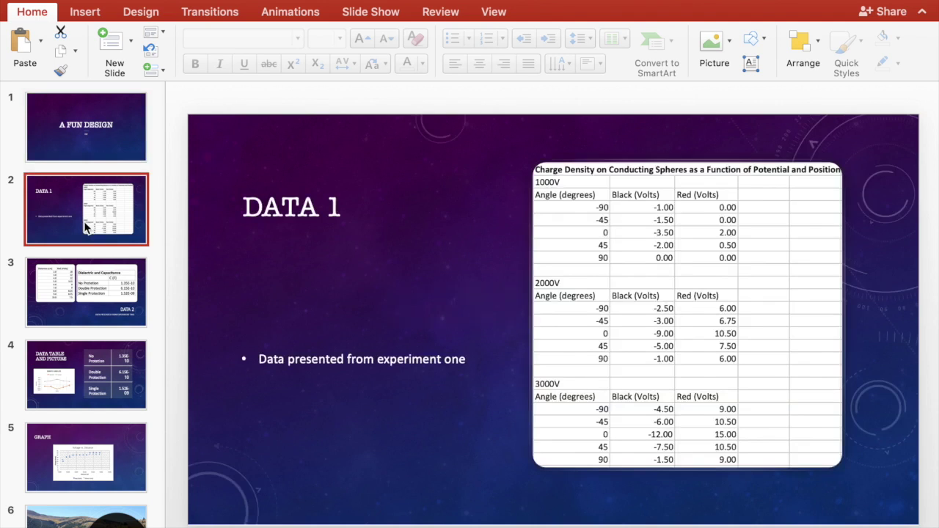
pyautogui.click(85, 292)
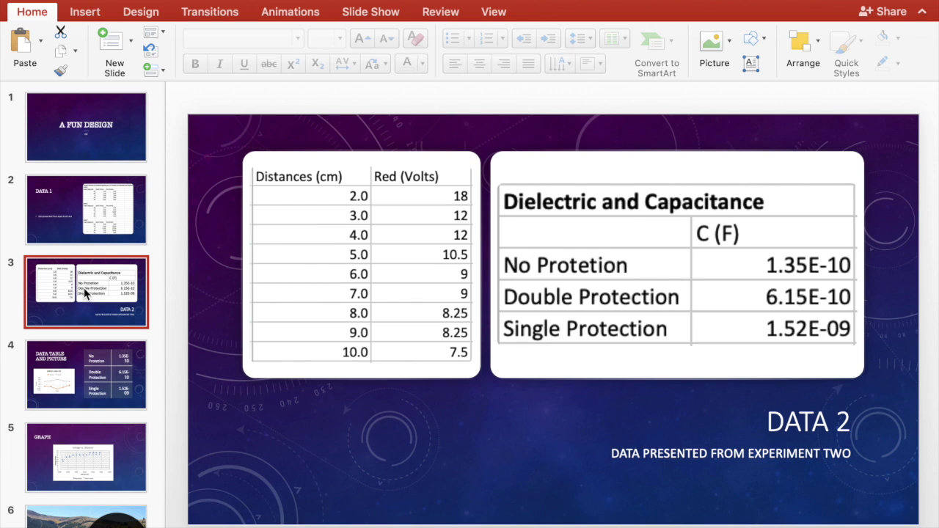
pyautogui.click(99, 445)
pyautogui.click(108, 185)
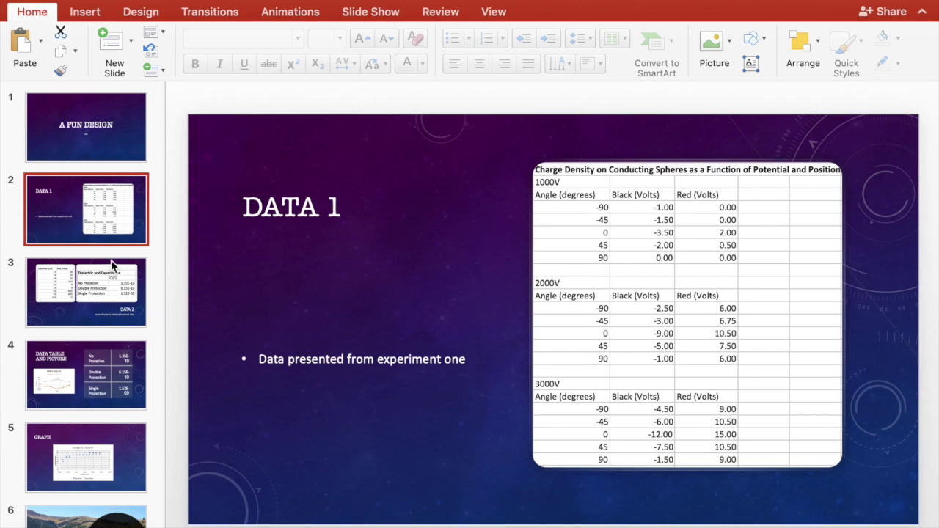
pyautogui.click(84, 308)
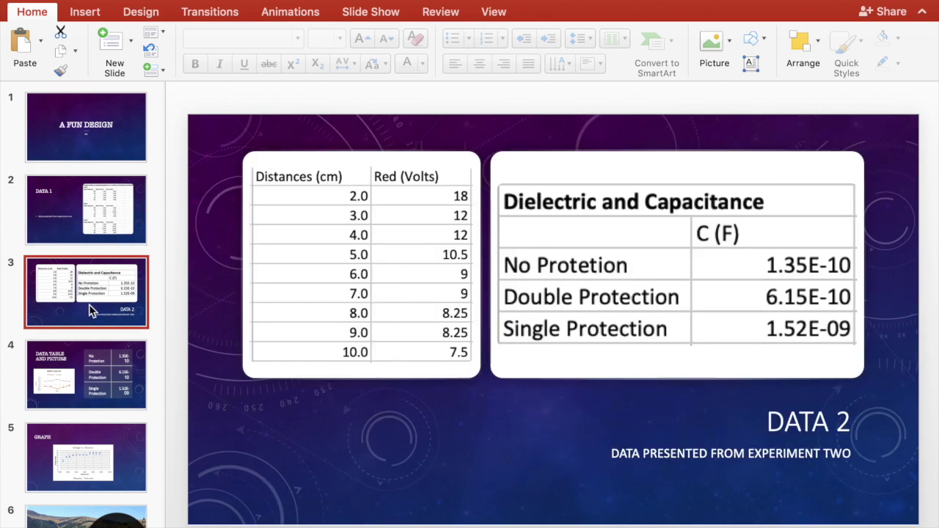
pyautogui.click(91, 130)
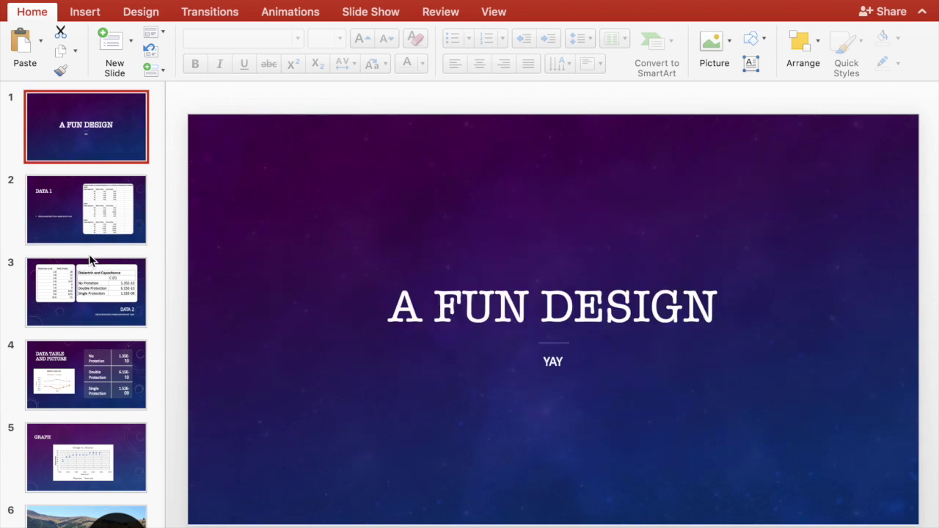
# - Review the DATA TABLE AND PICTURE, DATA 1 and DATA 2 slides, ending on the GRAPH slide's scatter chart
pyautogui.click(90, 302)
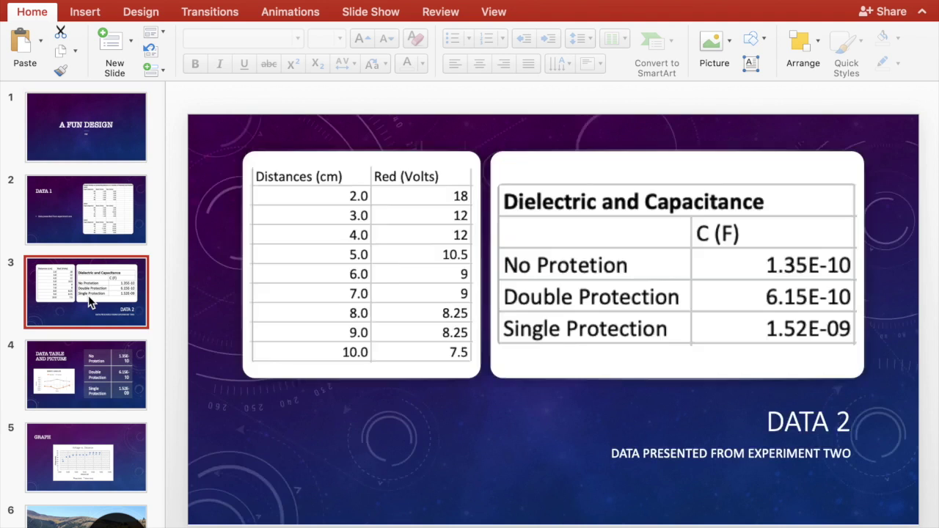
pyautogui.click(96, 393)
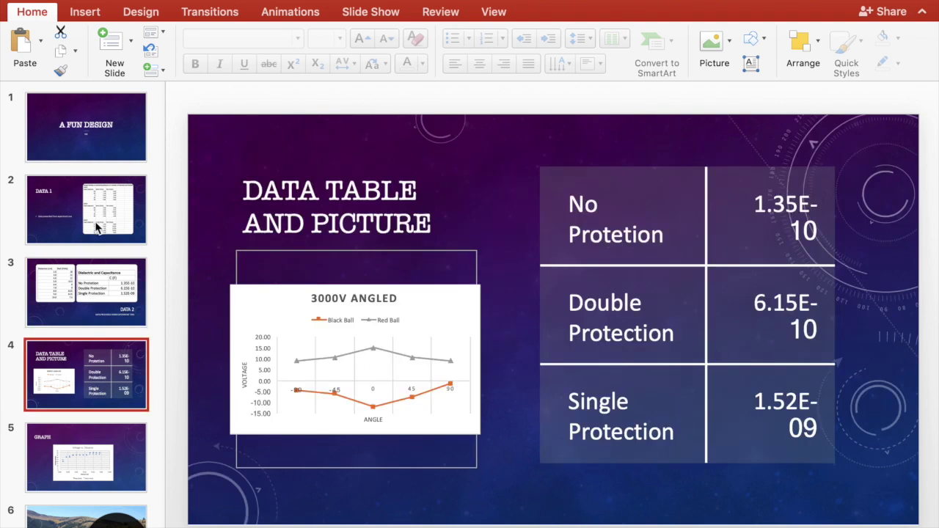
pyautogui.click(90, 460)
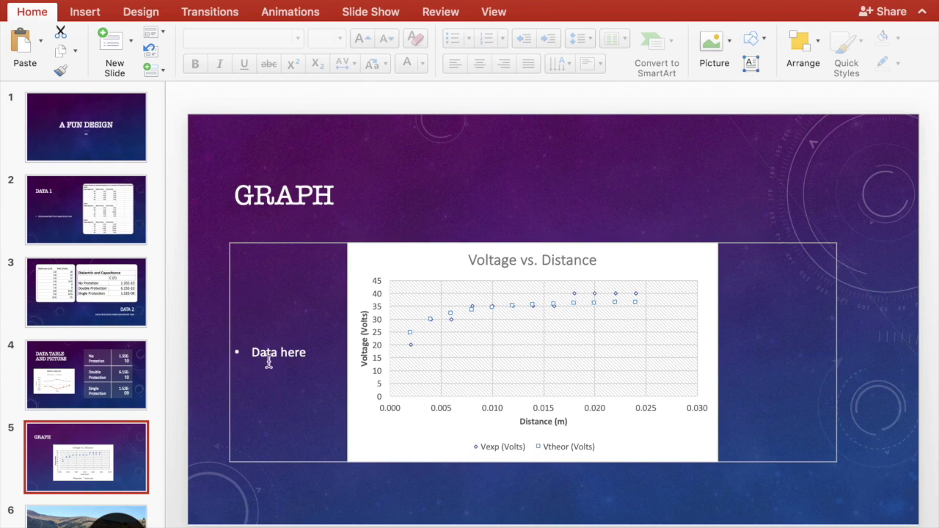
pyautogui.click(91, 394)
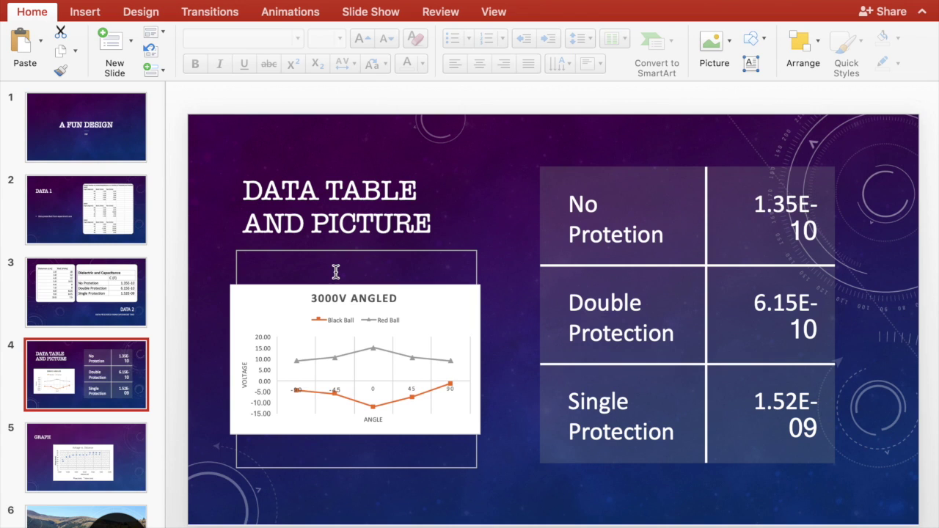
pyautogui.click(102, 223)
pyautogui.click(77, 140)
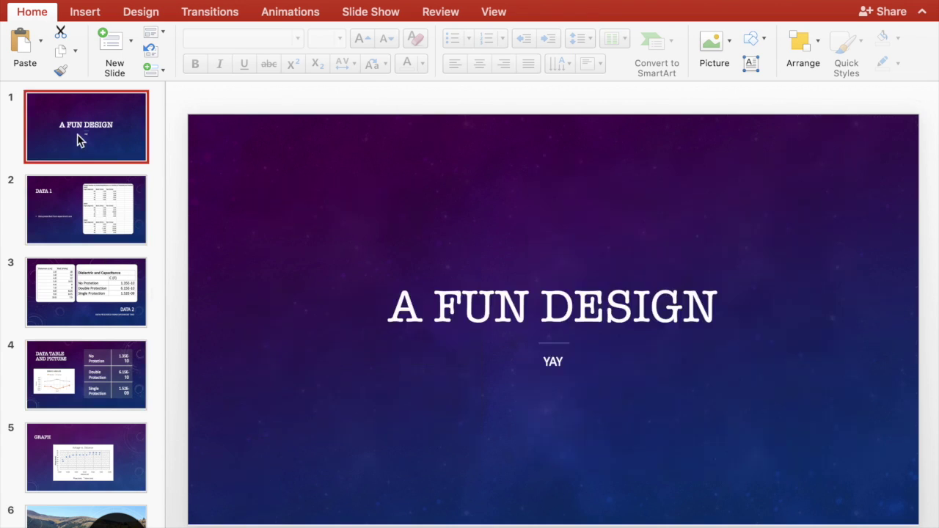
pyautogui.click(82, 219)
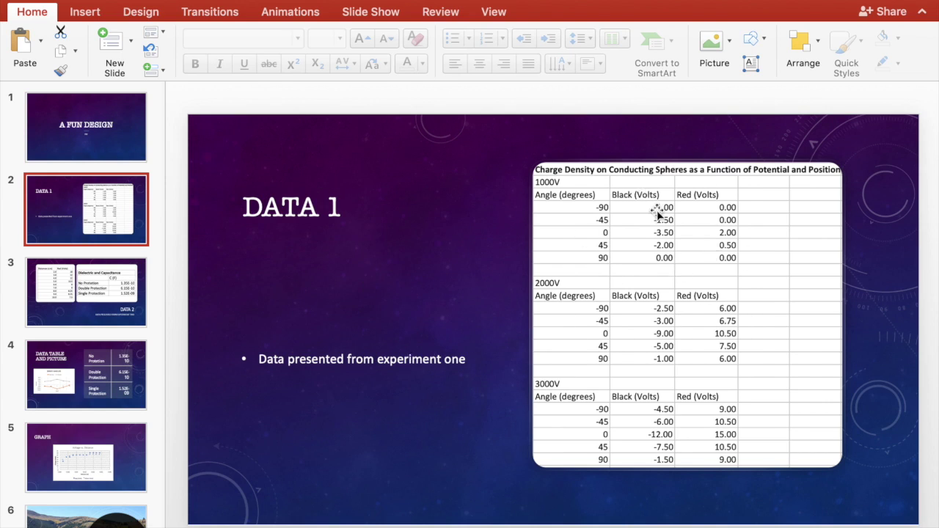
pyautogui.click(104, 286)
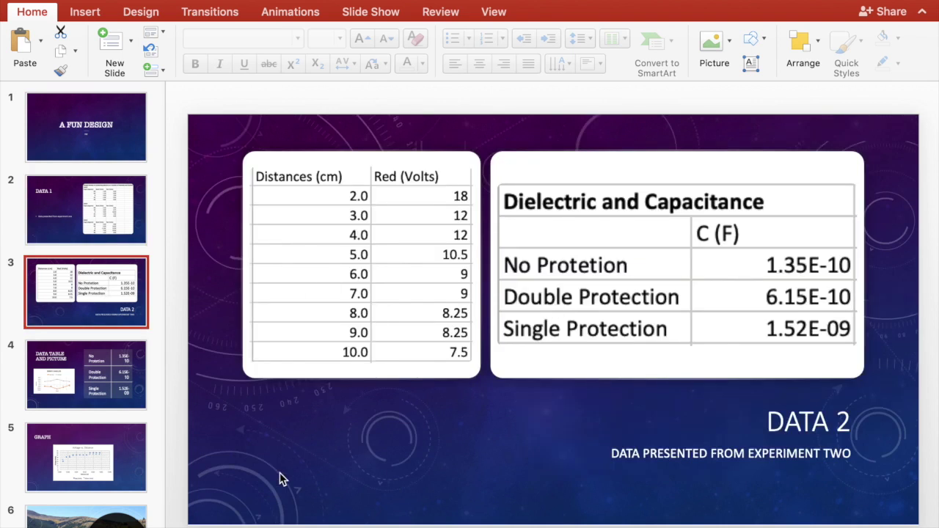
pyautogui.click(91, 207)
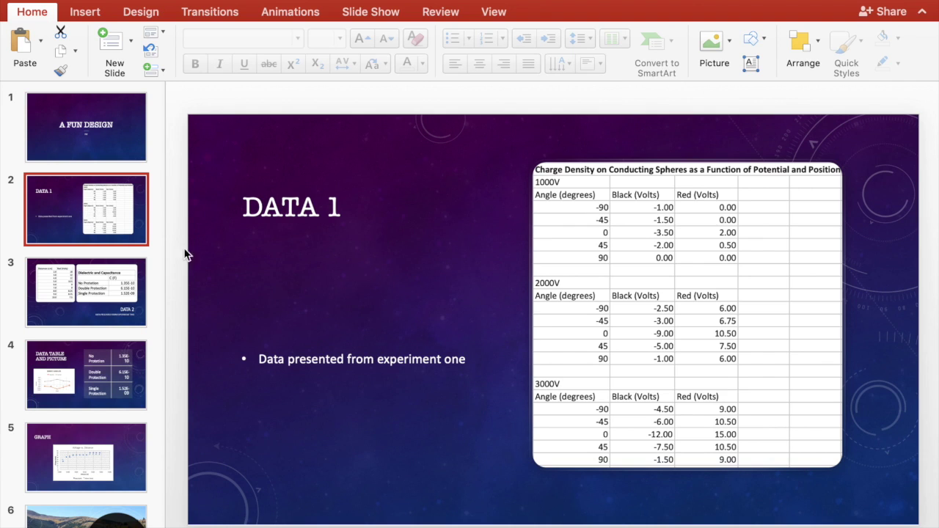
pyautogui.click(116, 146)
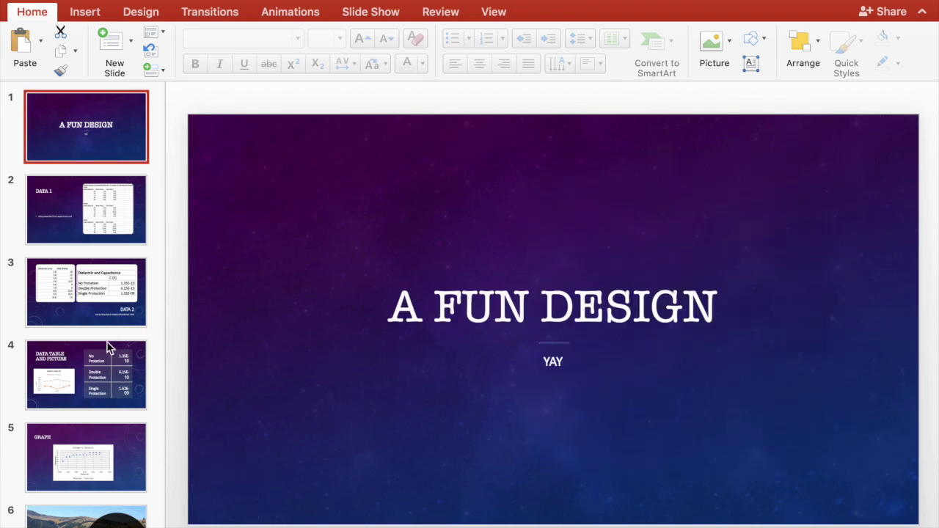
pyautogui.click(107, 375)
pyautogui.click(109, 446)
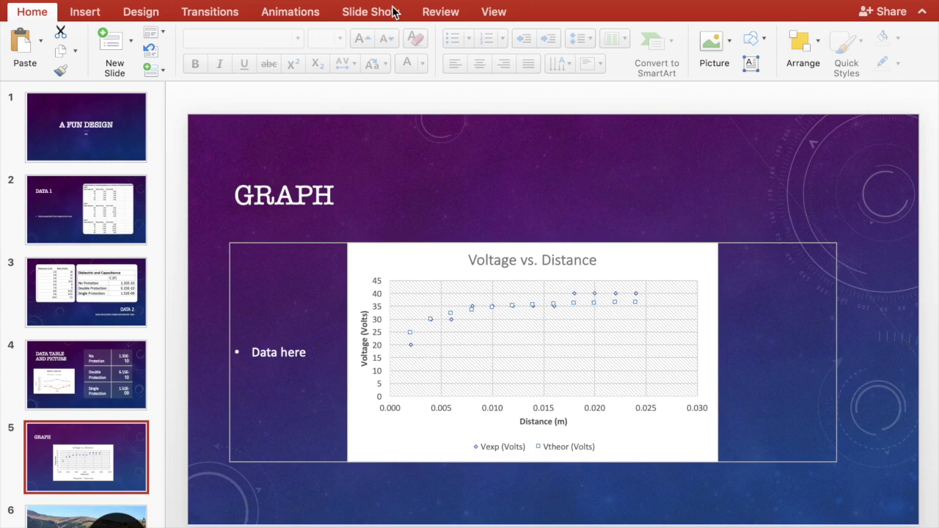
# - Apply the green theme variant, then revert the deck to the purple variant
pyautogui.click(455, 13)
pyautogui.click(496, 13)
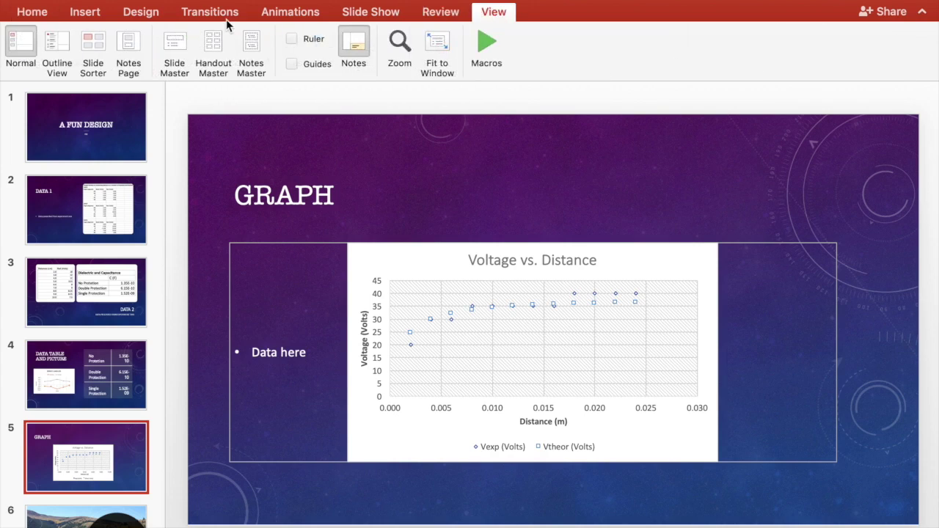
pyautogui.click(144, 13)
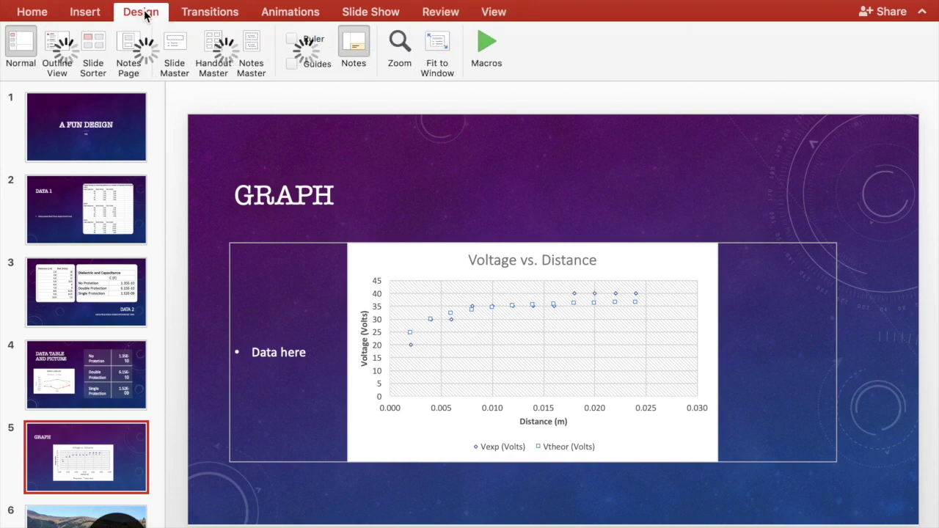
pyautogui.click(813, 55)
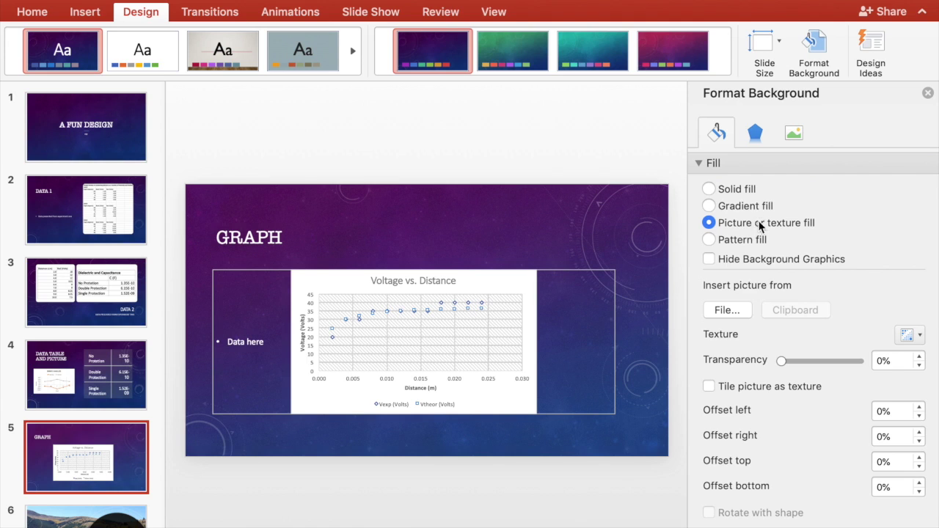
pyautogui.click(928, 93)
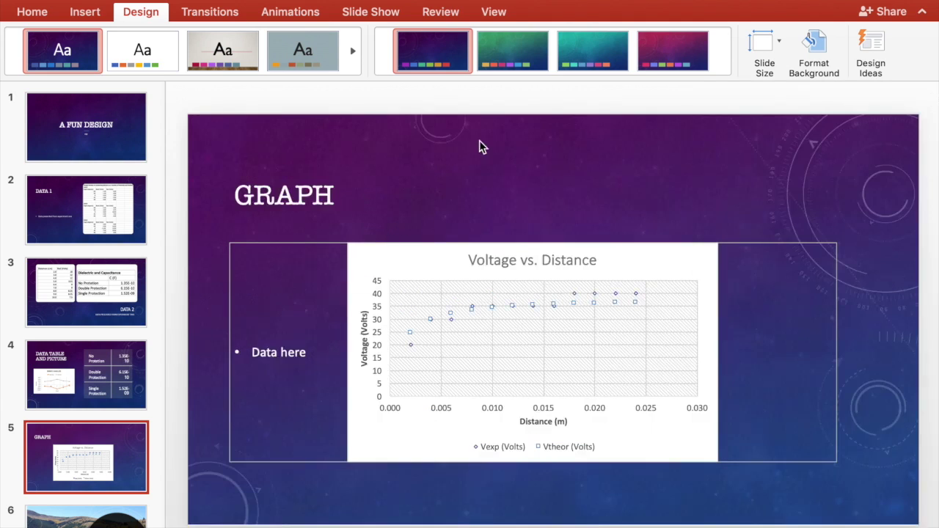
pyautogui.click(540, 60)
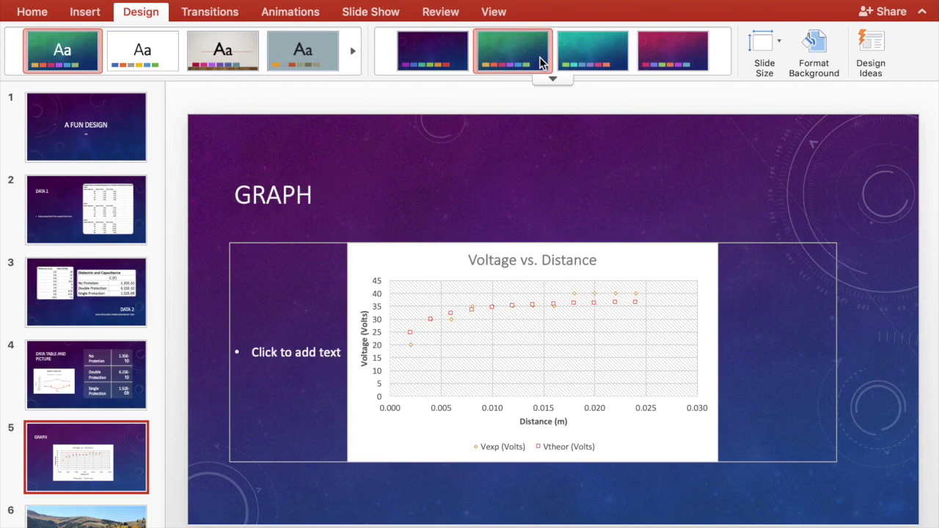
pyautogui.click(440, 55)
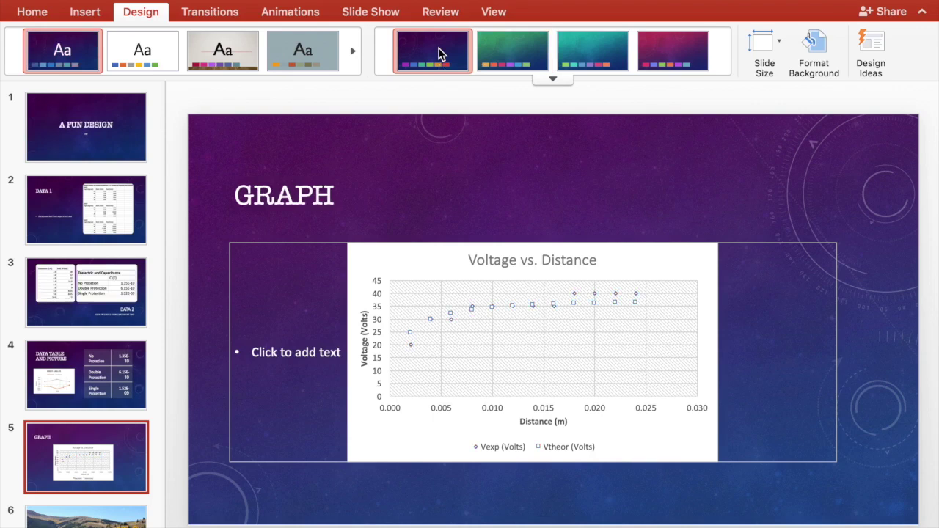
# - Open Format Background on slide 6, then move through slides 2–4 to DATA TABLE AND PICTURE
pyautogui.click(100, 517)
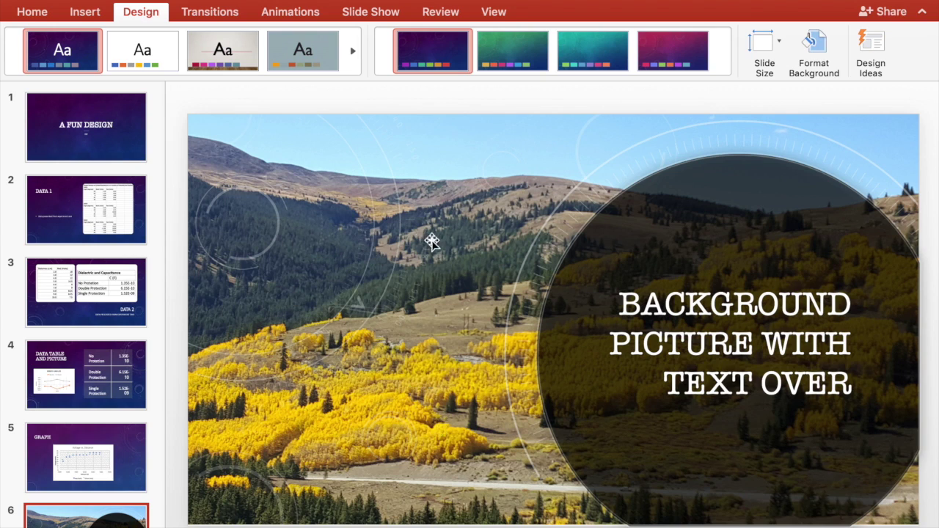
pyautogui.click(813, 52)
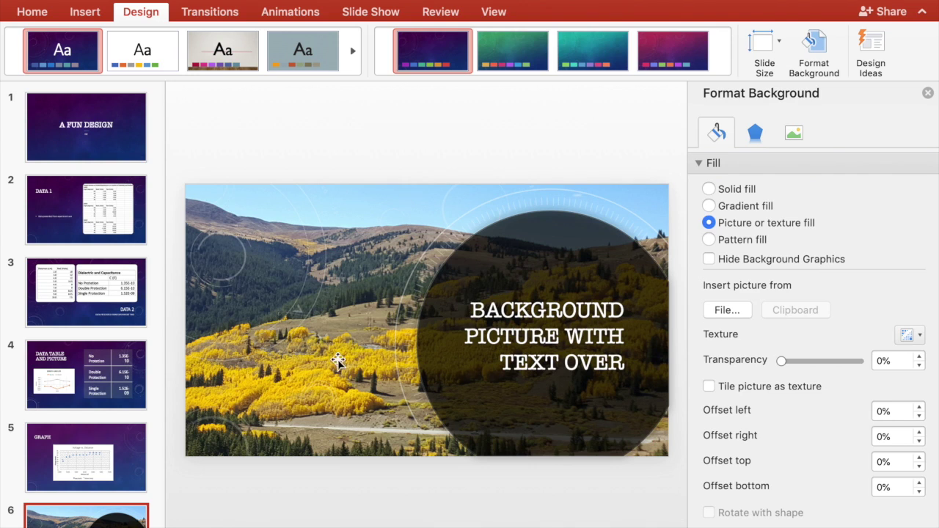
pyautogui.click(96, 220)
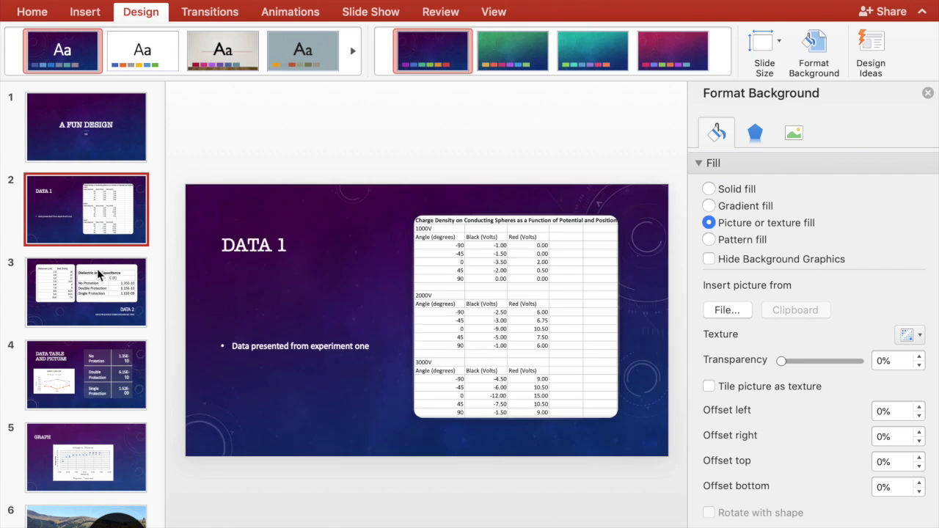
pyautogui.click(76, 296)
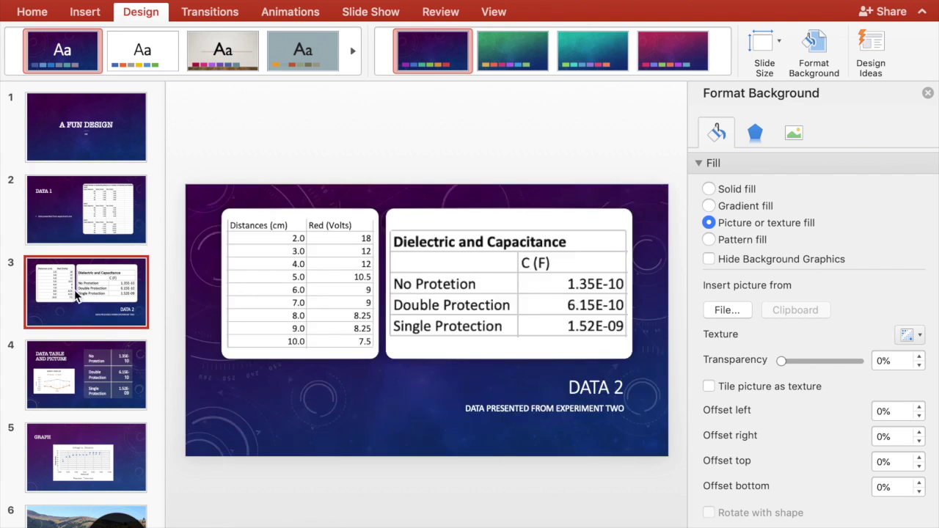
pyautogui.click(83, 369)
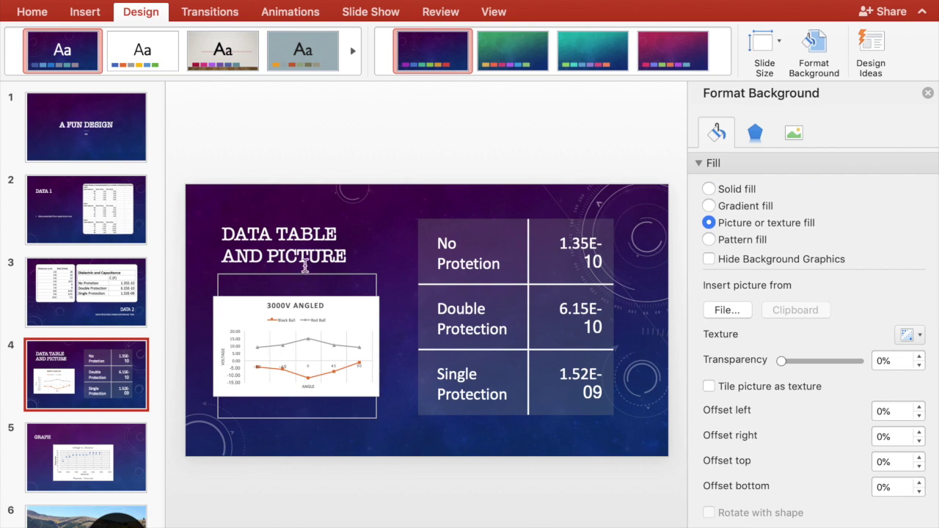
# - Select the protection values table and browse its table styles and layout options
pyautogui.click(491, 259)
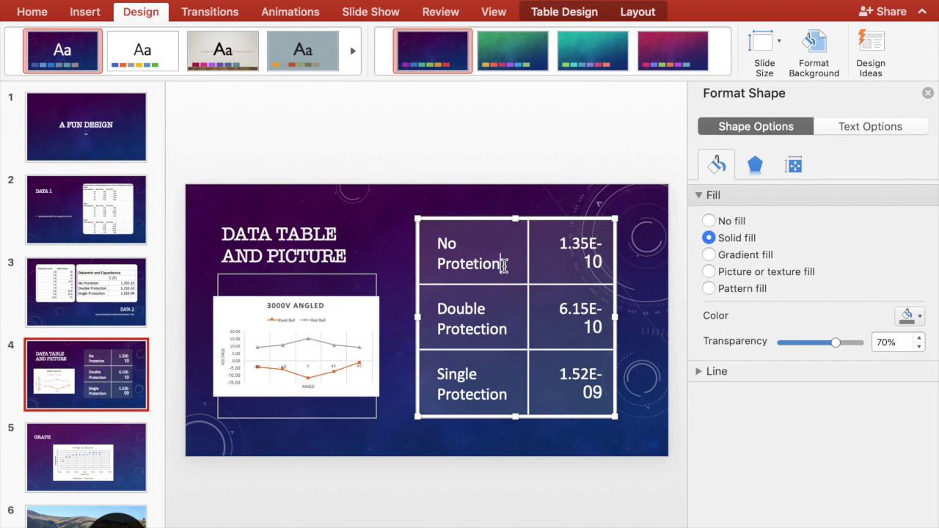
pyautogui.click(573, 9)
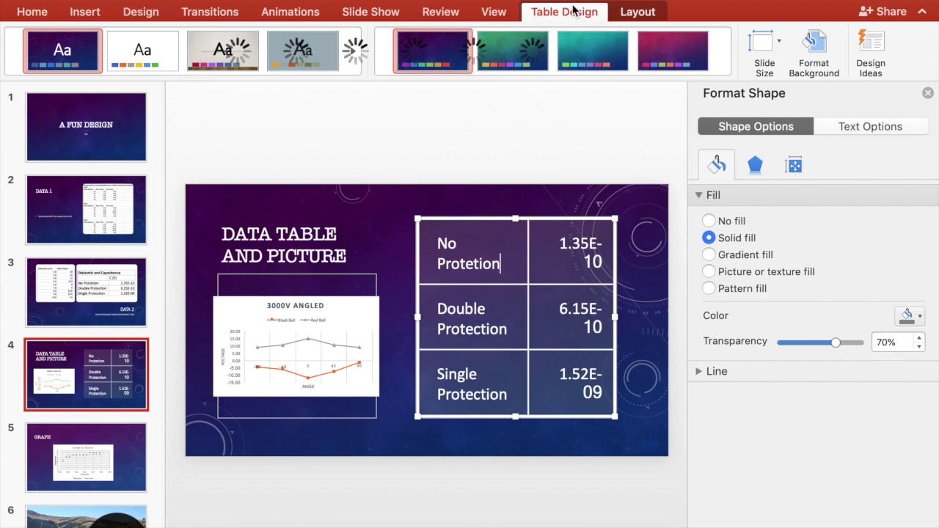
pyautogui.click(636, 12)
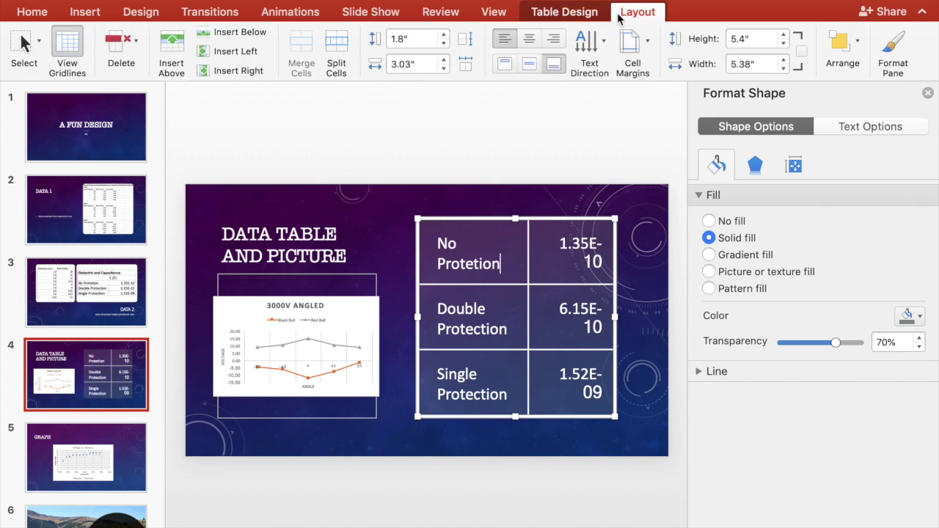
pyautogui.click(540, 15)
pyautogui.click(575, 50)
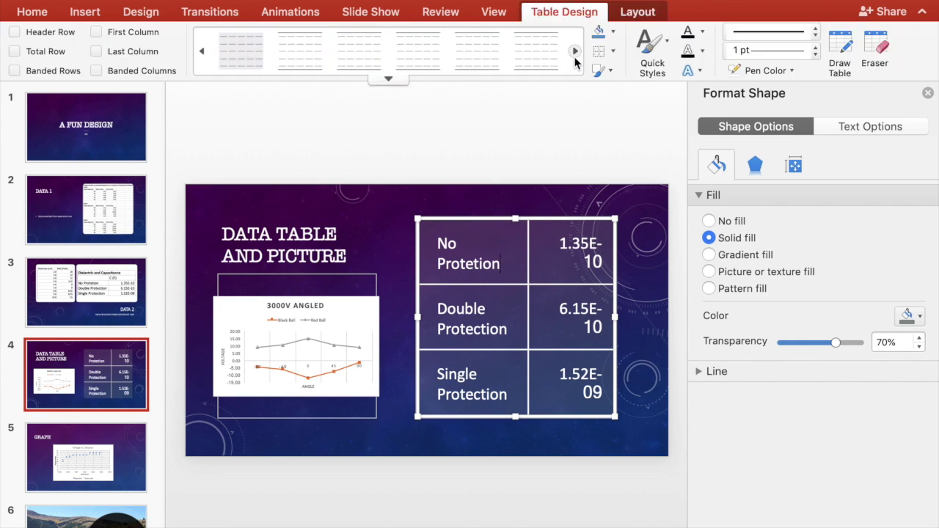
pyautogui.click(204, 50)
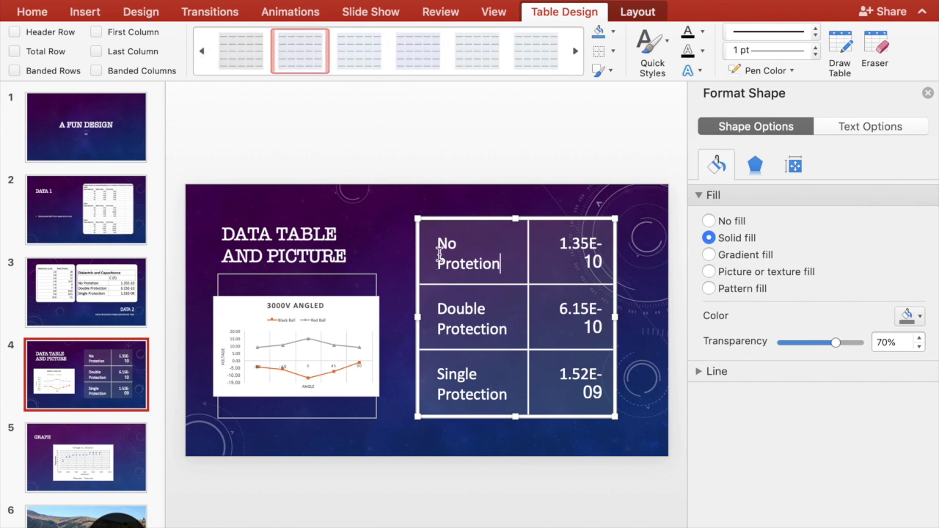
# - Try texture, gradient and solid fills on the table's top row, then leave it with no fill
pyautogui.click(400, 246)
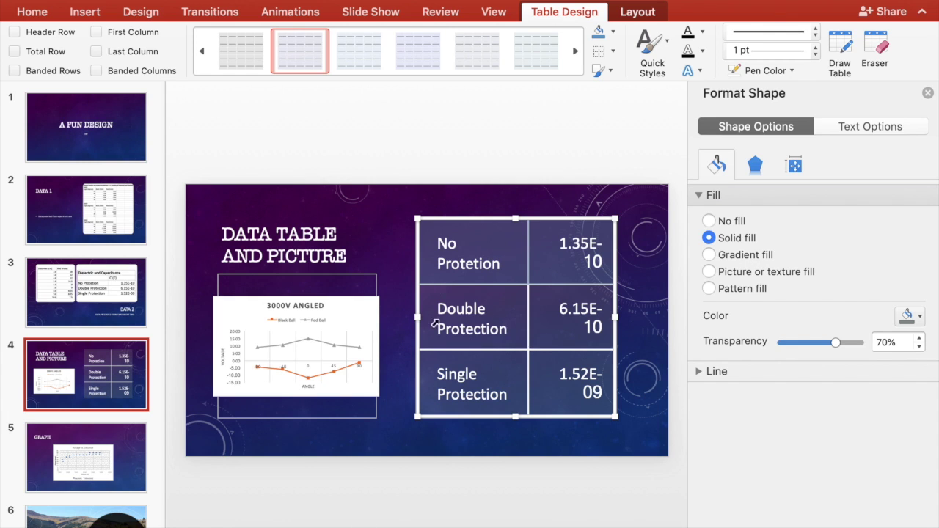
pyautogui.click(637, 12)
pyautogui.click(143, 14)
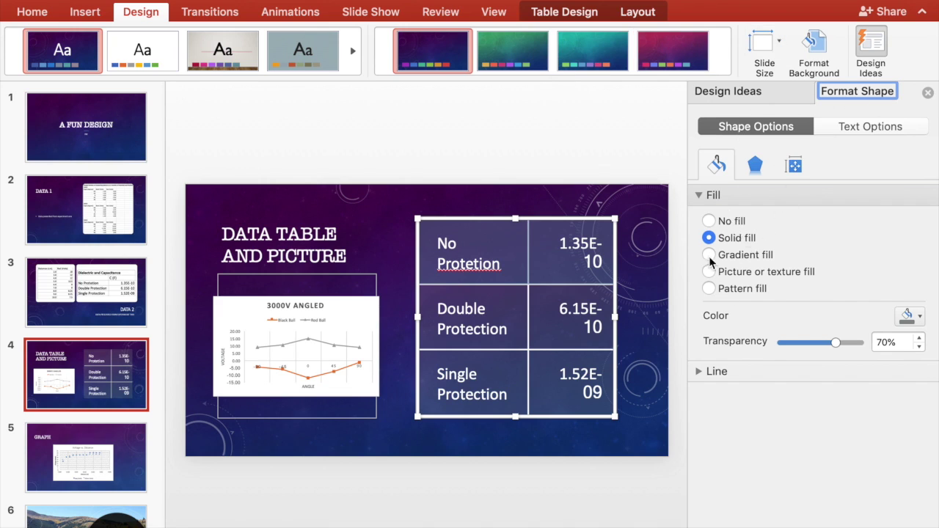
pyautogui.click(747, 275)
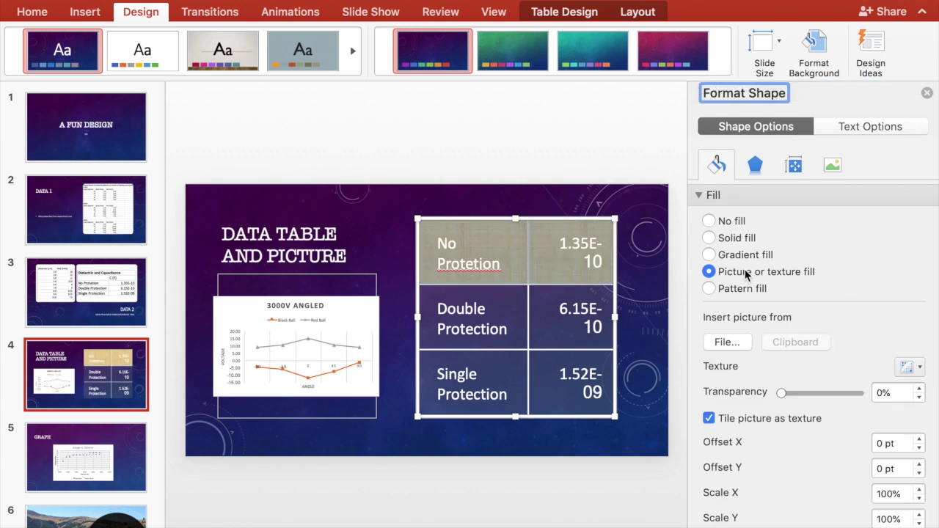
pyautogui.click(739, 253)
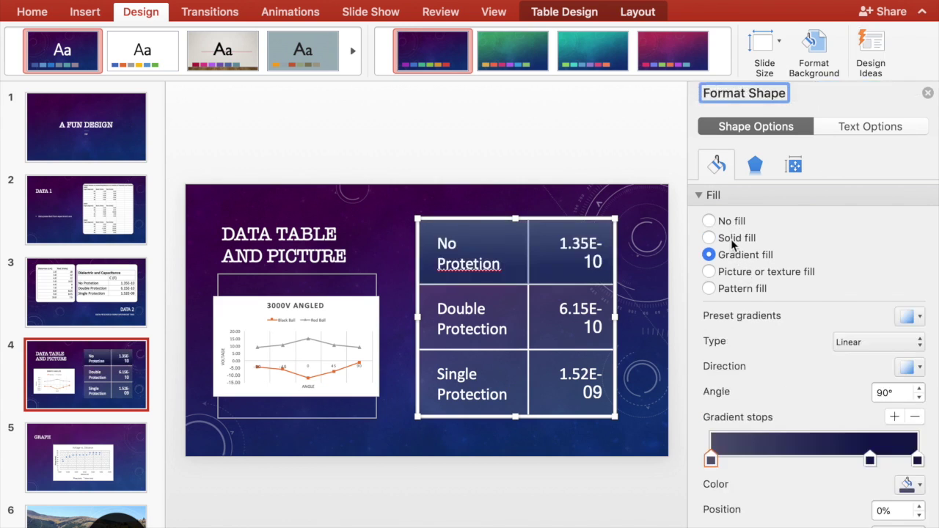
pyautogui.click(733, 240)
pyautogui.click(731, 222)
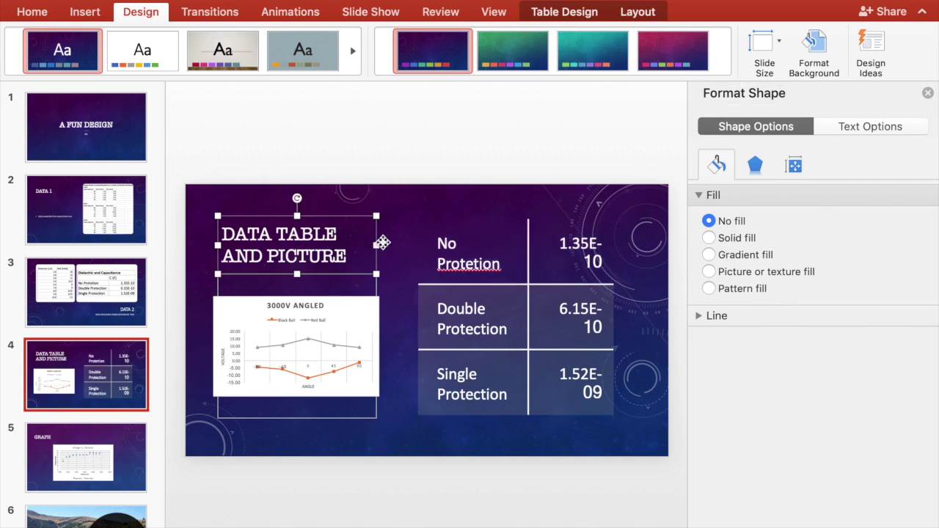
# - Give the No Protection cell a dotted pattern fill after trying solid, texture and gradient fills
pyautogui.click(493, 243)
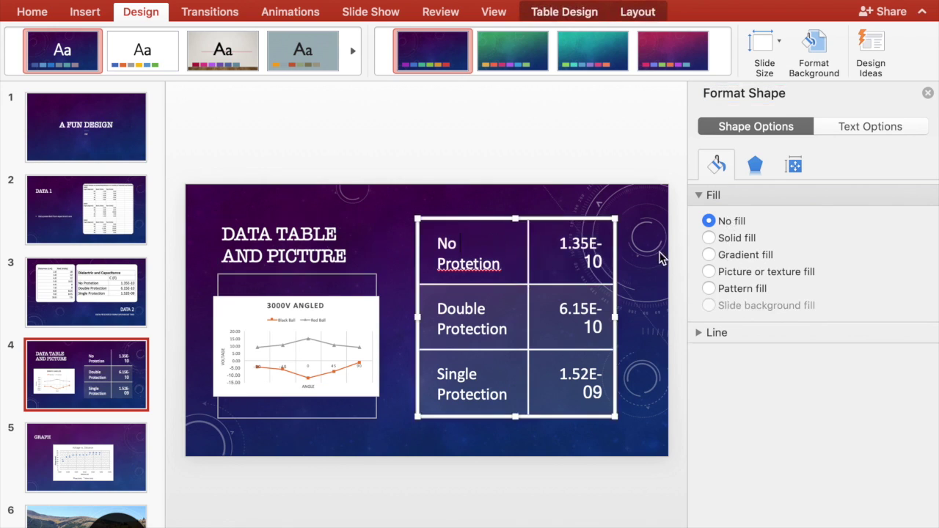
pyautogui.click(708, 271)
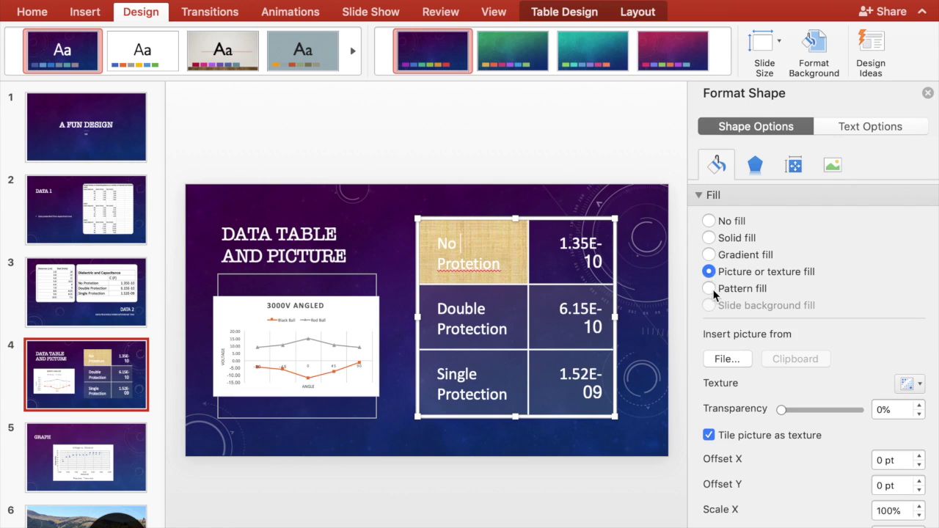
pyautogui.click(708, 288)
pyautogui.click(709, 238)
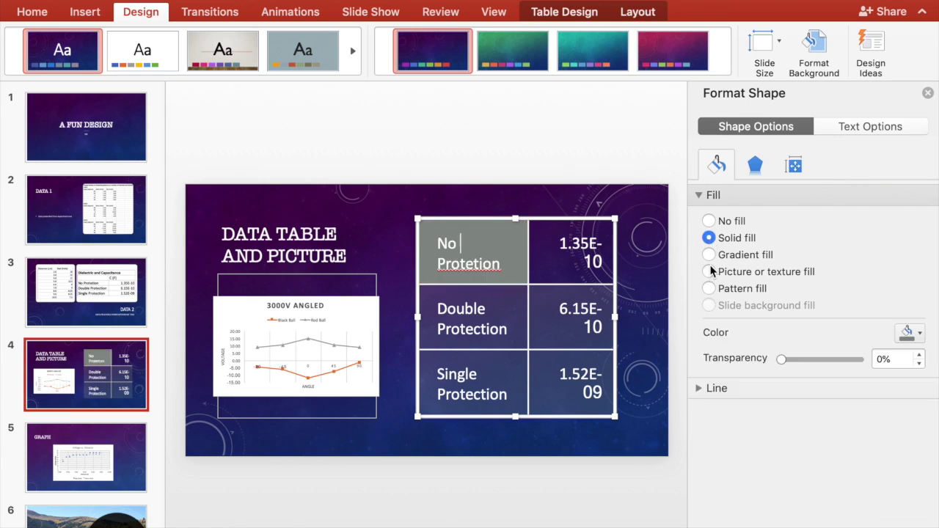
pyautogui.click(708, 271)
pyautogui.click(709, 255)
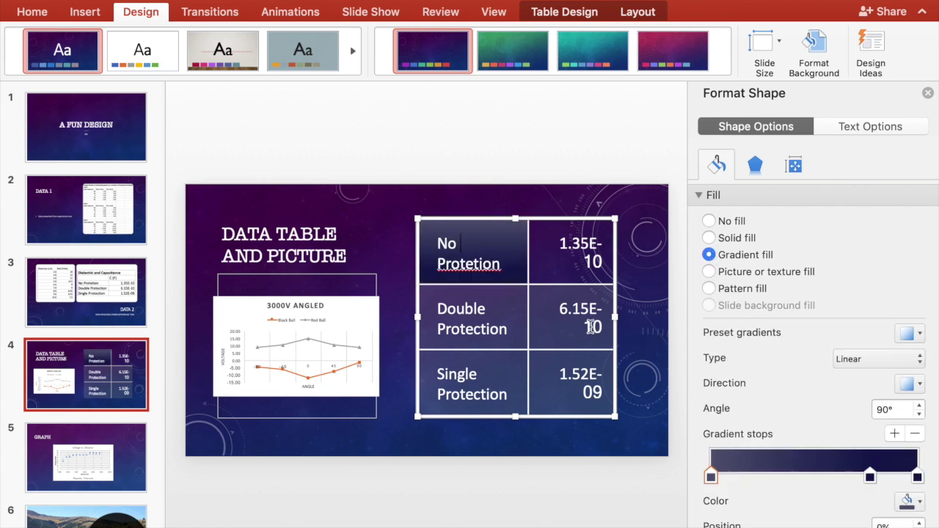
pyautogui.click(709, 288)
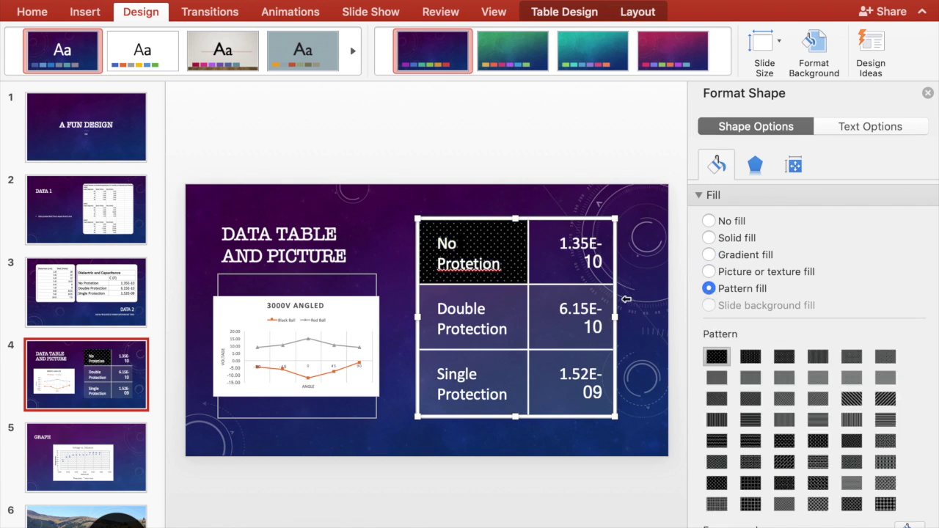
pyautogui.click(709, 254)
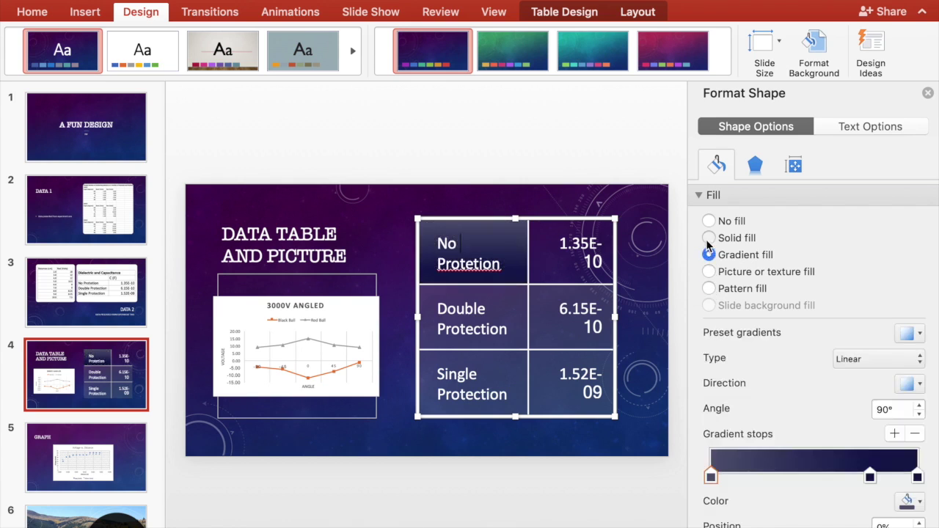
pyautogui.click(708, 238)
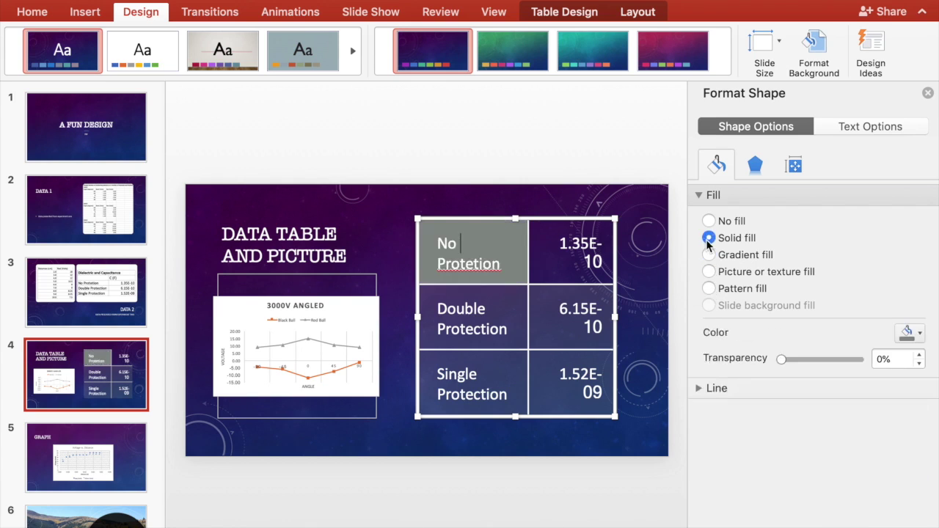
pyautogui.click(708, 288)
pyautogui.click(82, 449)
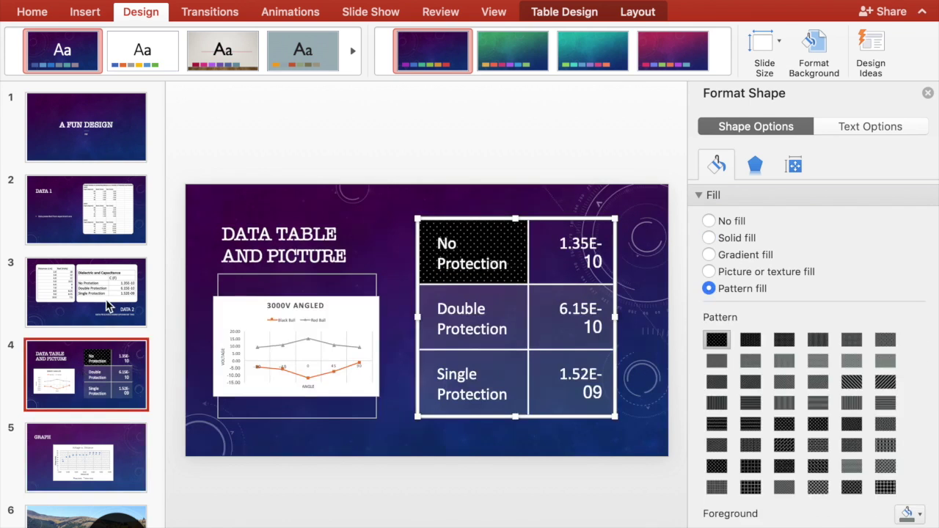
pyautogui.click(99, 442)
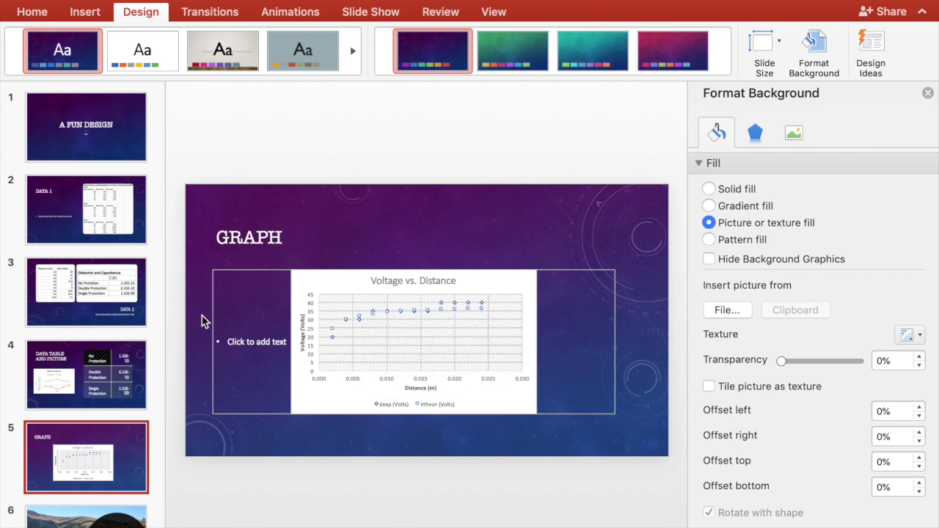
# - Select the Voltage vs. Distance chart on the GRAPH slide to show its Format Chart Area options
pyautogui.click(69, 358)
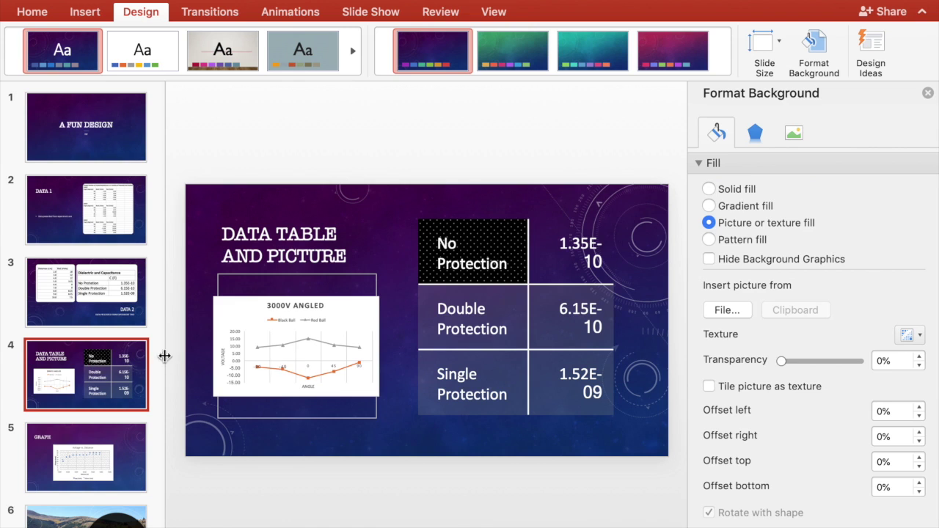
pyautogui.click(295, 355)
pyautogui.moveTo(294, 355); pyautogui.dragTo(293, 352)
pyautogui.click(93, 448)
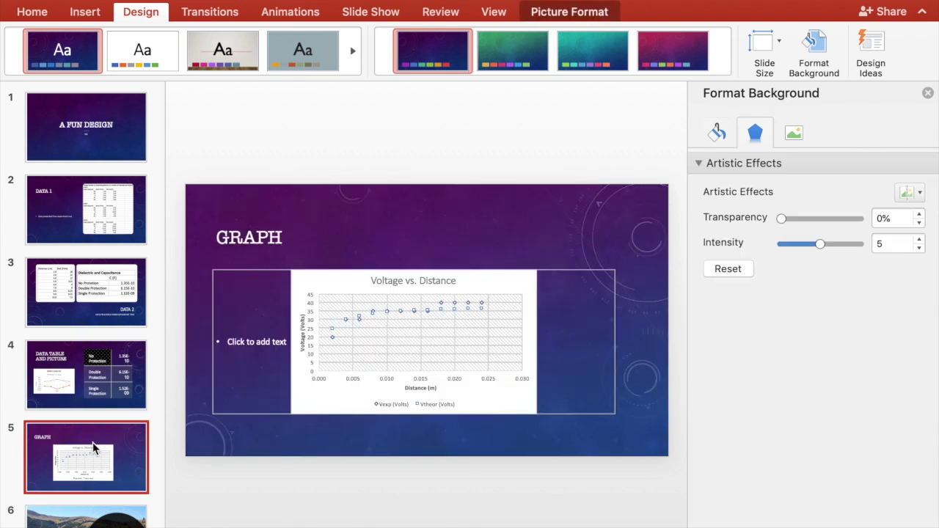
pyautogui.click(296, 301)
pyautogui.click(820, 127)
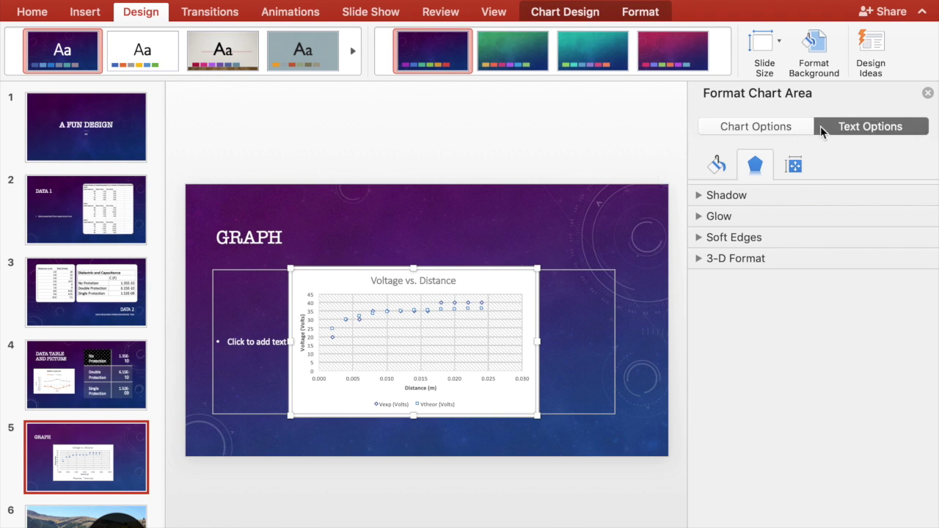
pyautogui.click(792, 126)
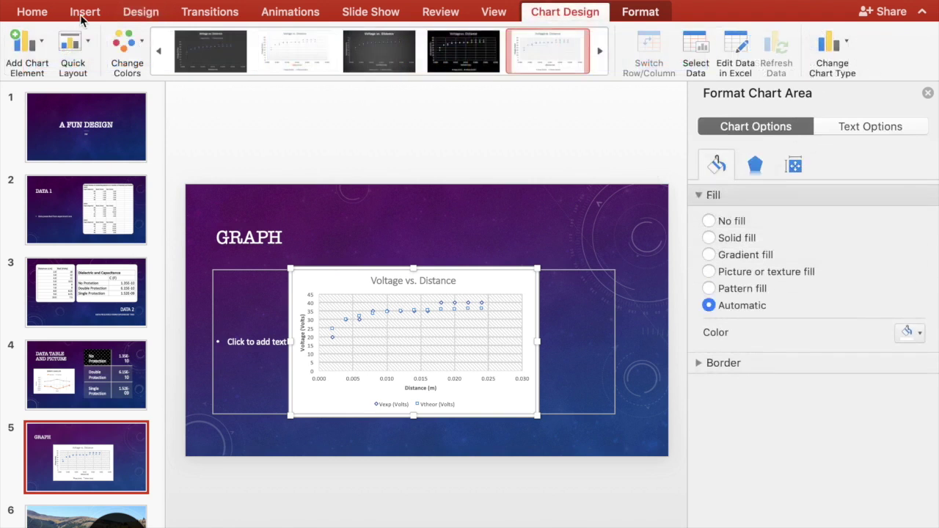
pyautogui.click(84, 12)
pyautogui.click(551, 10)
pyautogui.click(48, 46)
pyautogui.click(48, 45)
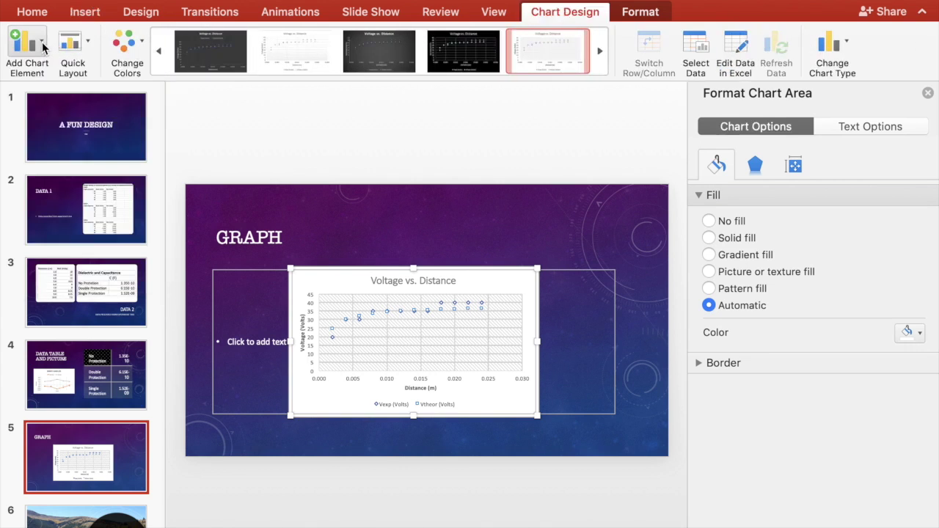
pyautogui.click(86, 50)
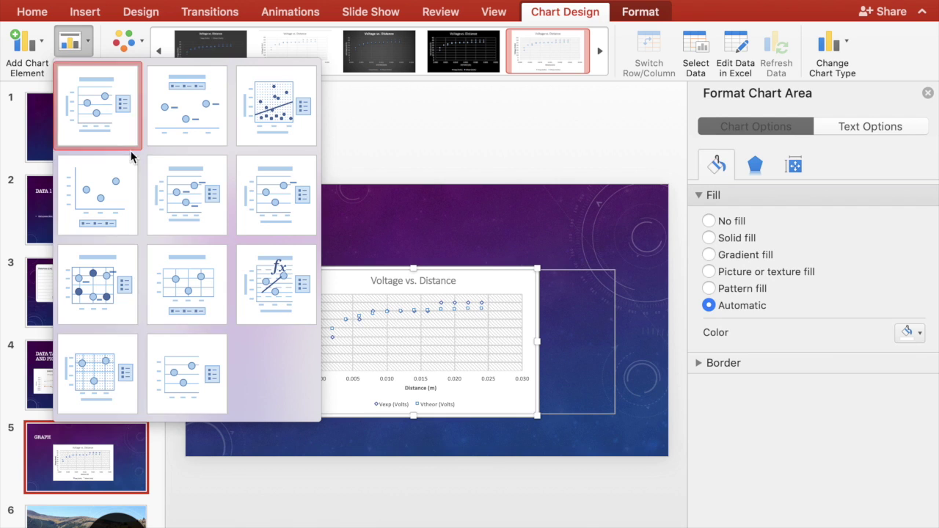
pyautogui.click(91, 50)
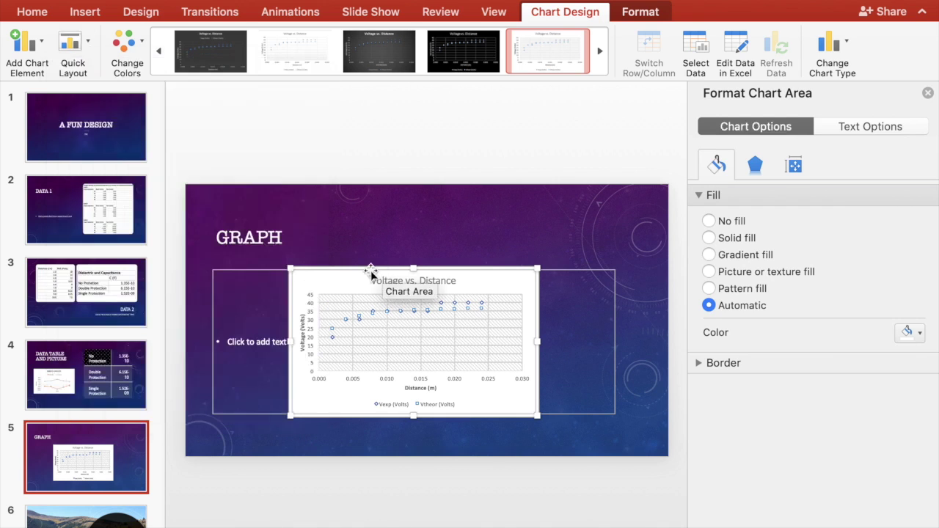
pyautogui.click(463, 52)
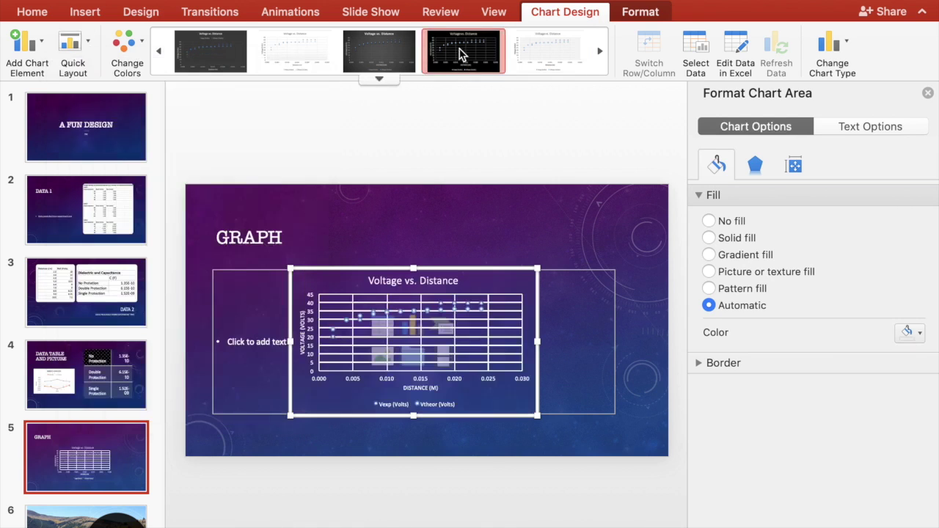
pyautogui.click(561, 52)
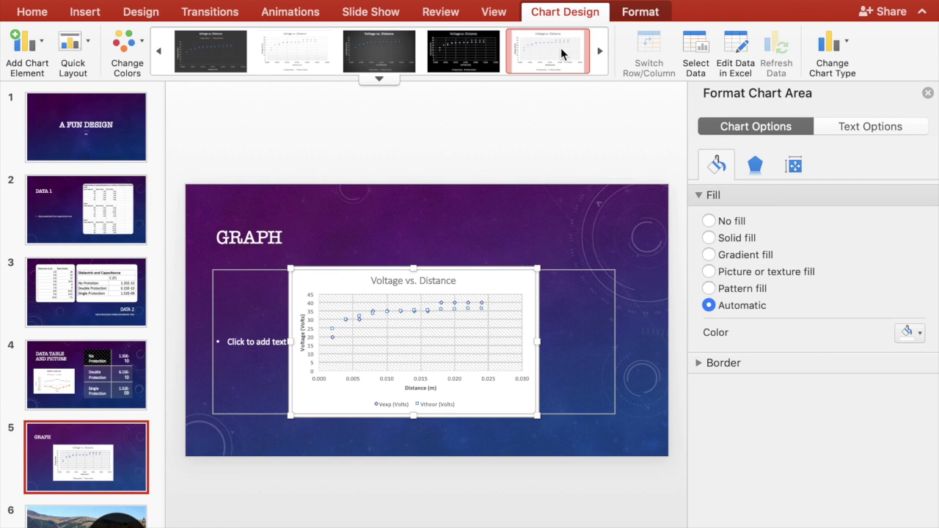
pyautogui.click(478, 39)
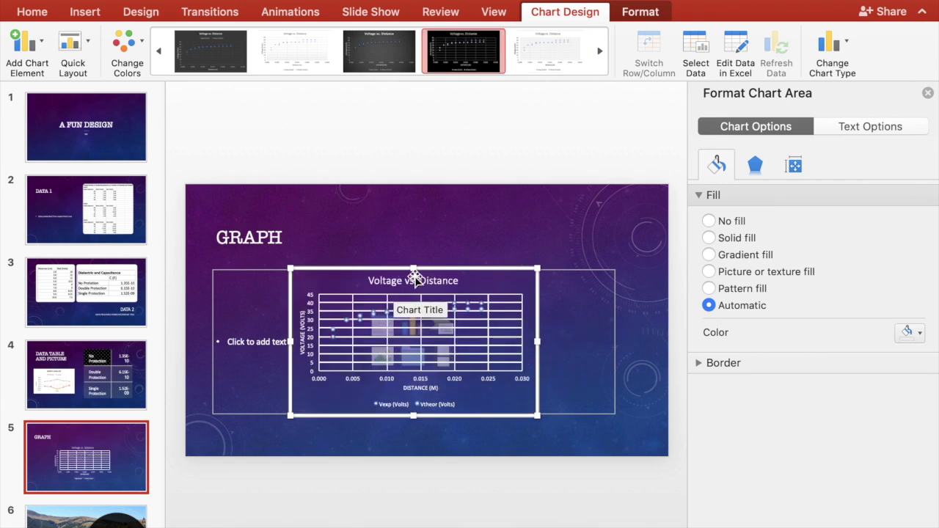
pyautogui.click(551, 52)
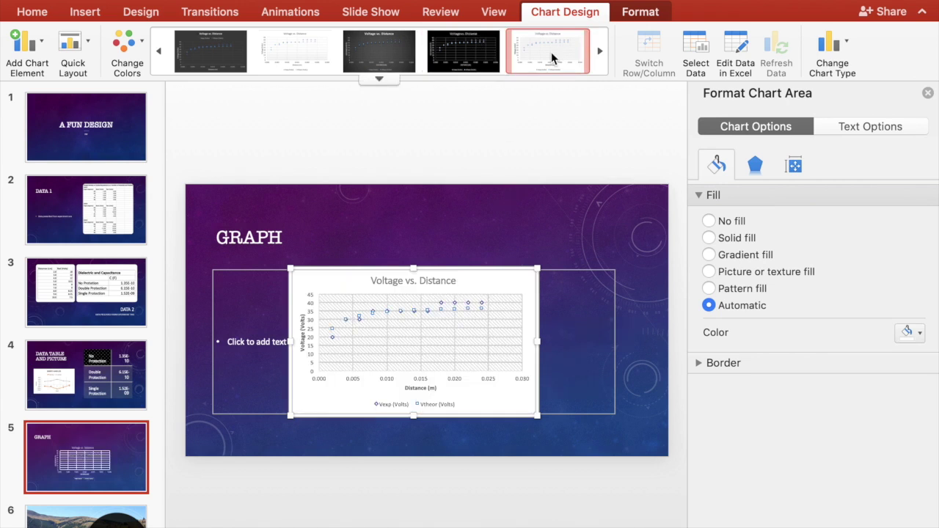
pyautogui.click(369, 46)
pyautogui.click(574, 49)
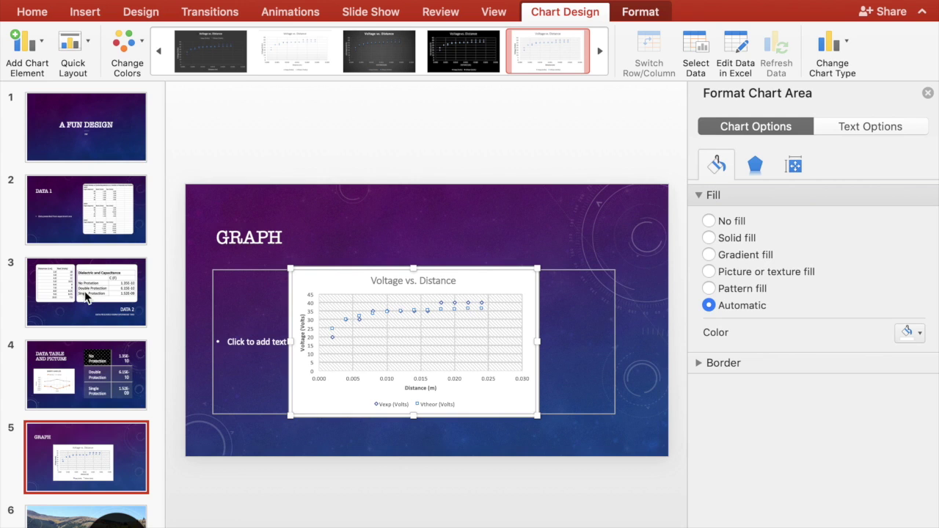
pyautogui.click(600, 51)
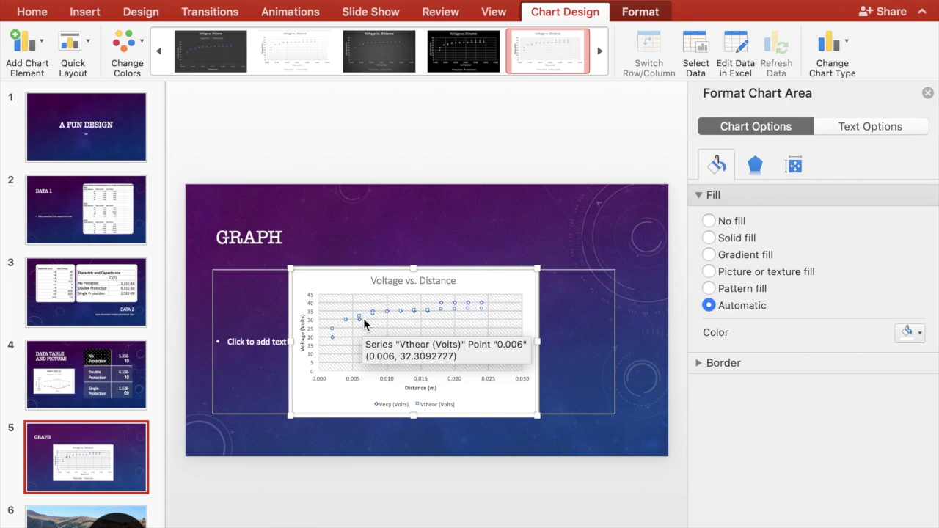
pyautogui.click(103, 385)
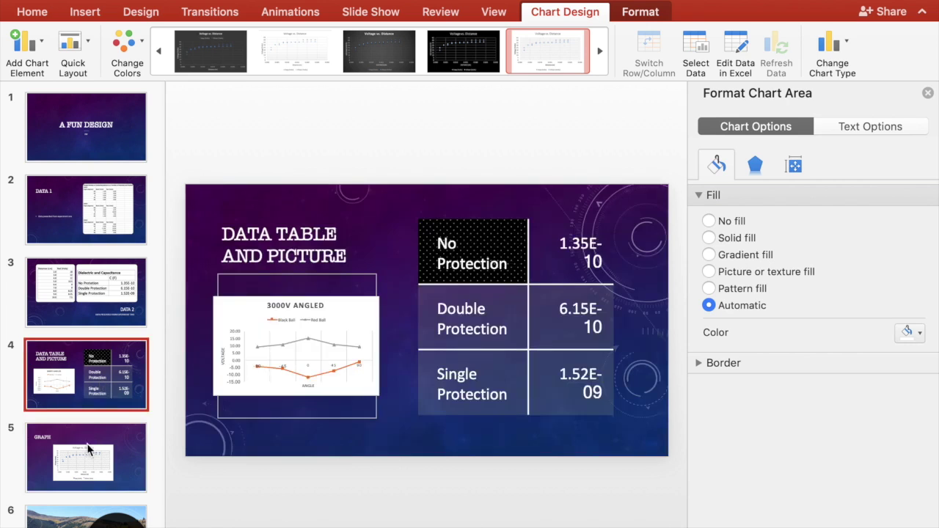
# - Open Slide Master view and inspect the PICTURE layout's title and Data here placeholder
pyautogui.click(87, 453)
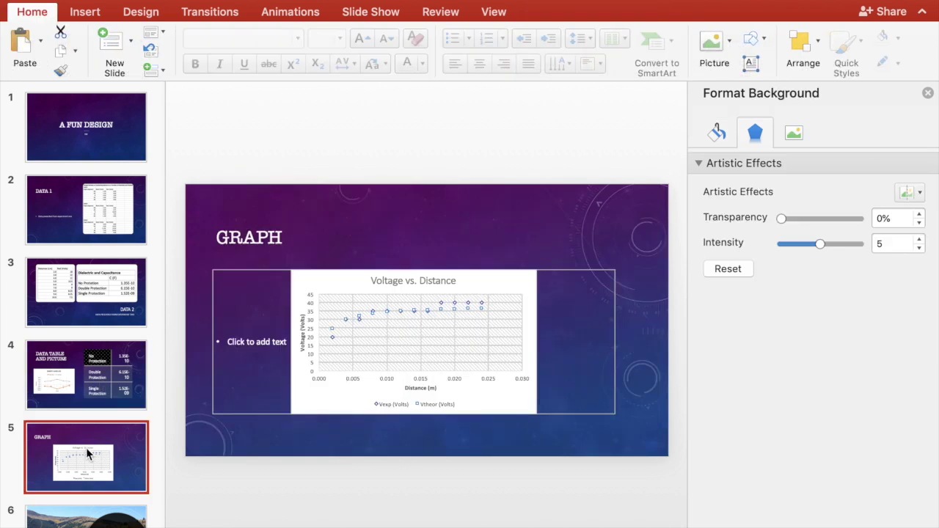
pyautogui.click(491, 11)
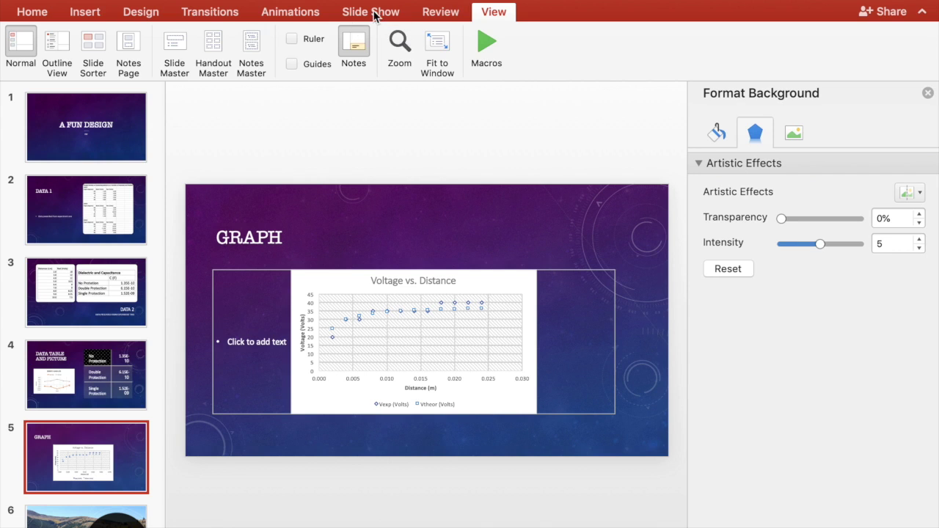
pyautogui.click(176, 46)
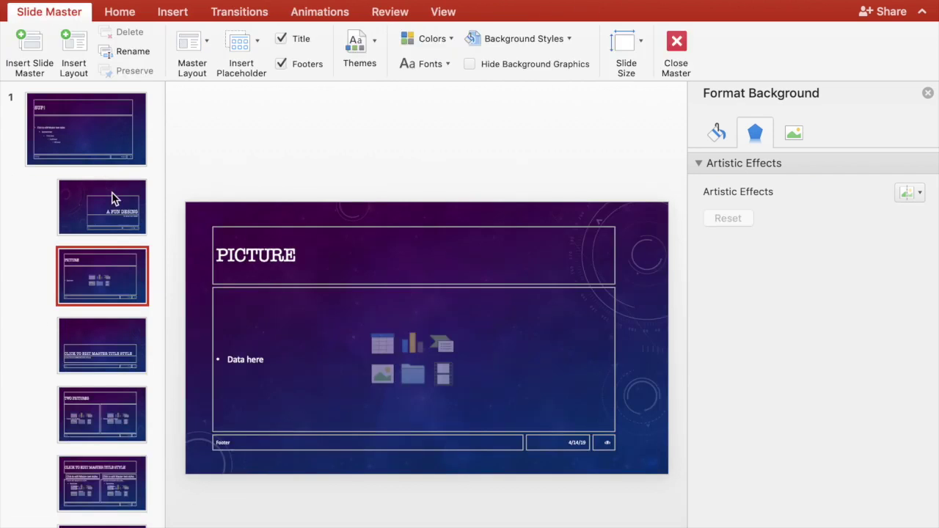
pyautogui.click(96, 226)
pyautogui.click(97, 274)
pyautogui.click(247, 250)
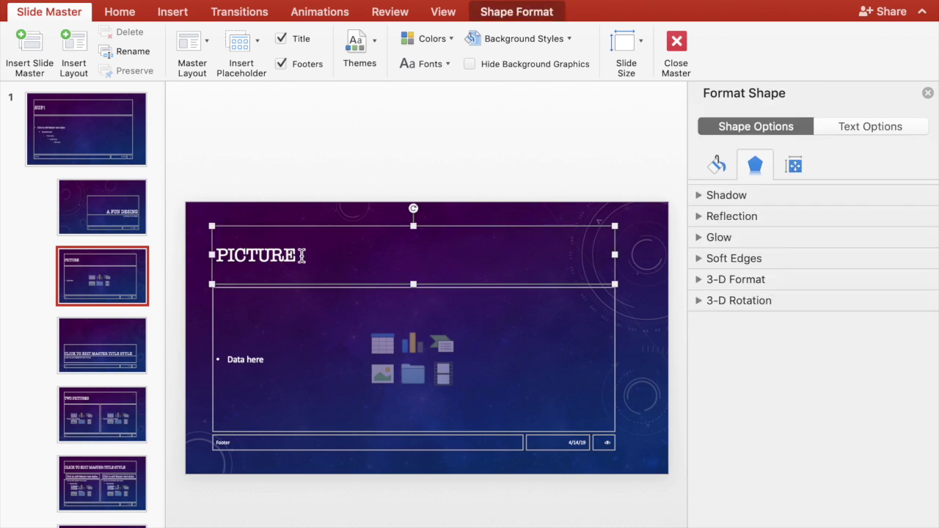
pyautogui.moveTo(298, 255); pyautogui.dragTo(223, 251)
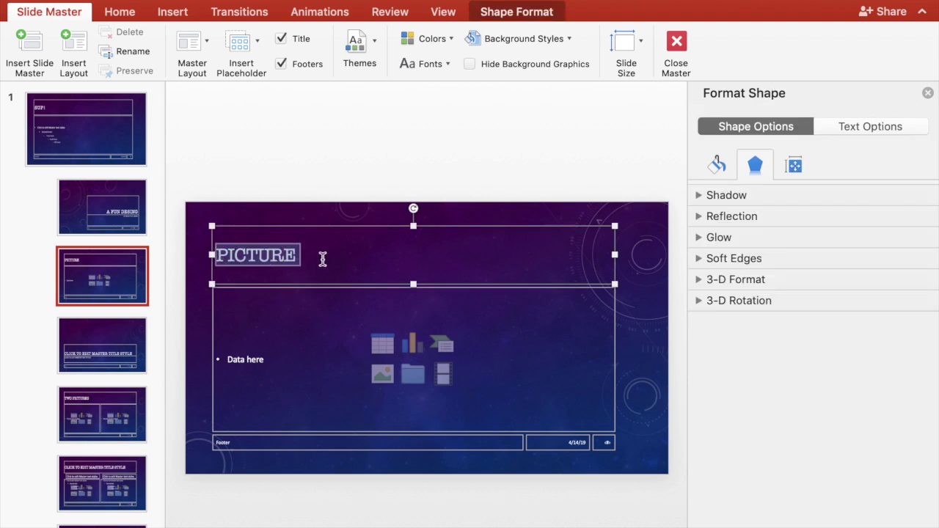
pyautogui.click(321, 259)
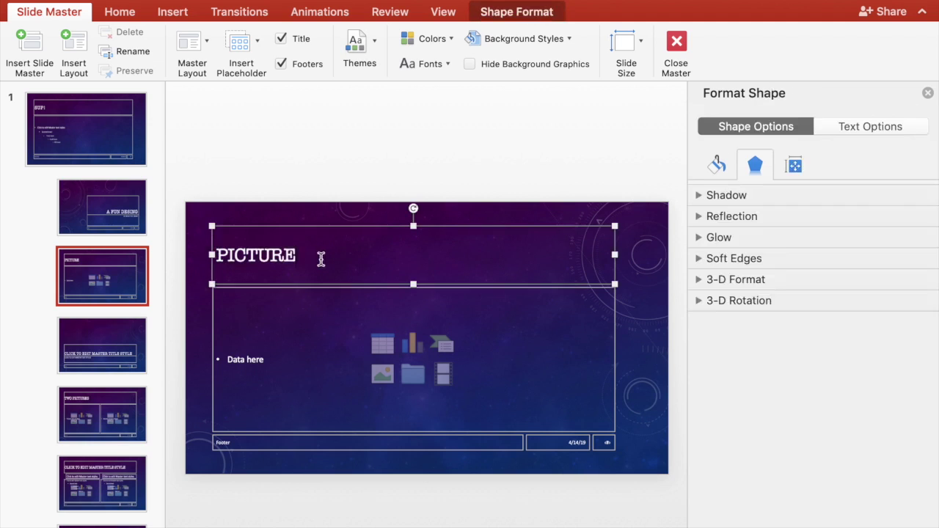
pyautogui.click(275, 361)
# - Review the large-title, TWO PICTURES and comparison layouts, then close Slide Master view
pyautogui.click(103, 350)
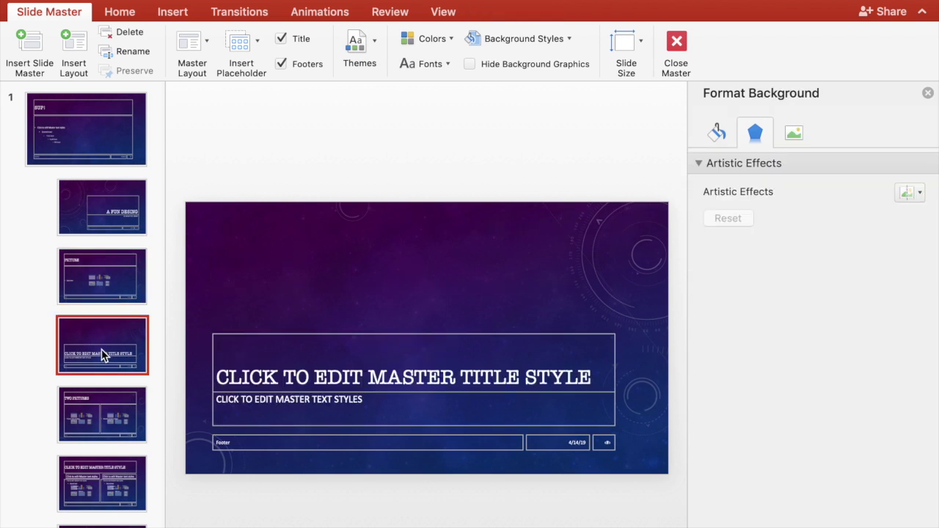
pyautogui.click(105, 413)
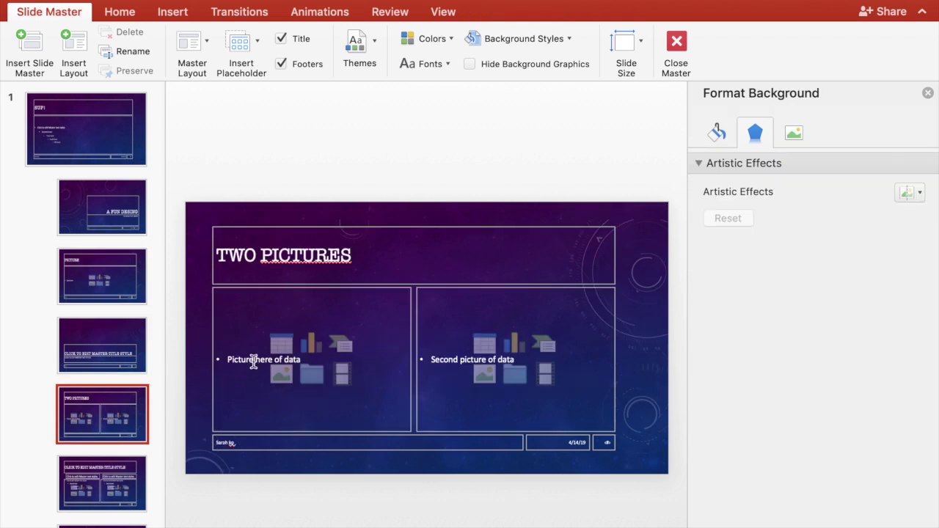
pyautogui.click(88, 481)
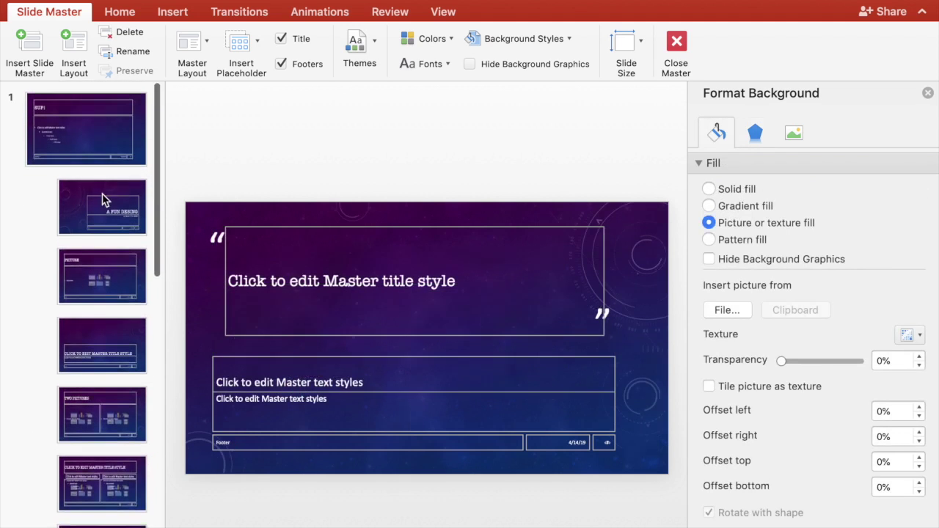
pyautogui.click(101, 200)
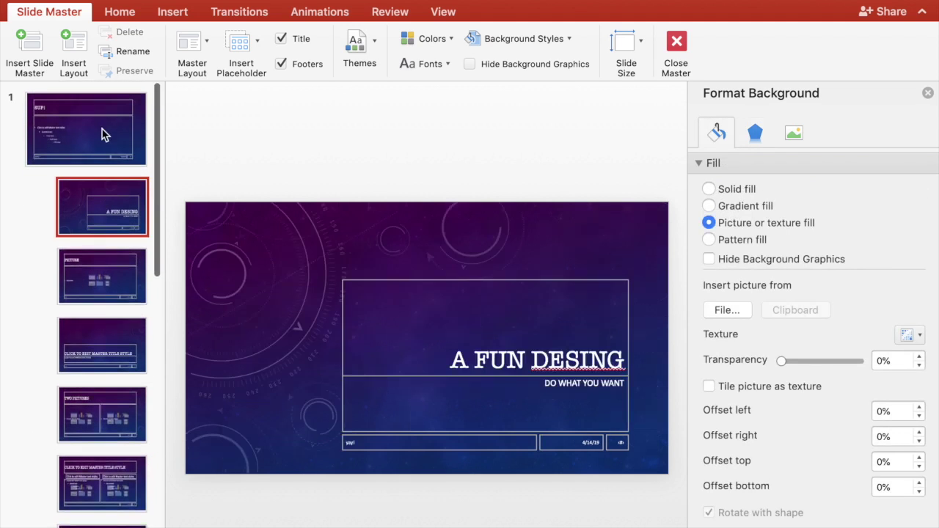
pyautogui.click(103, 133)
pyautogui.click(109, 372)
pyautogui.click(120, 462)
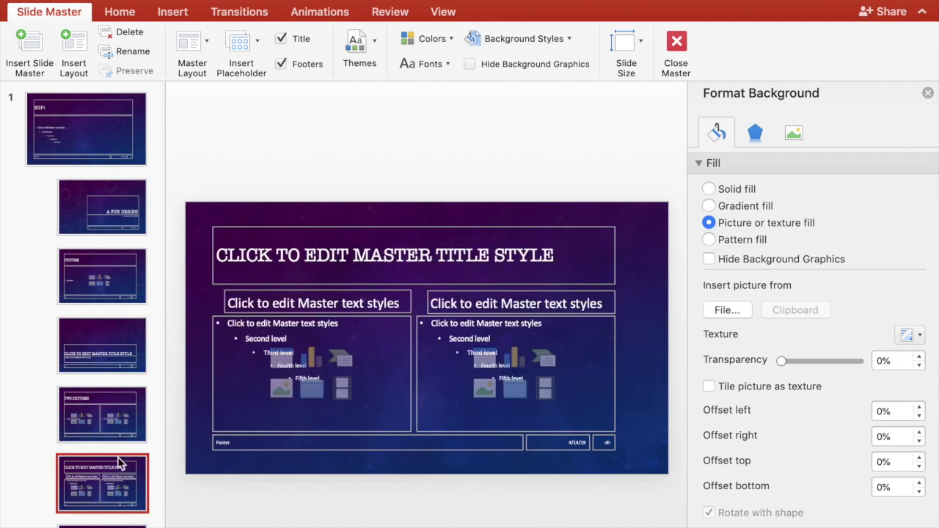
pyautogui.click(109, 339)
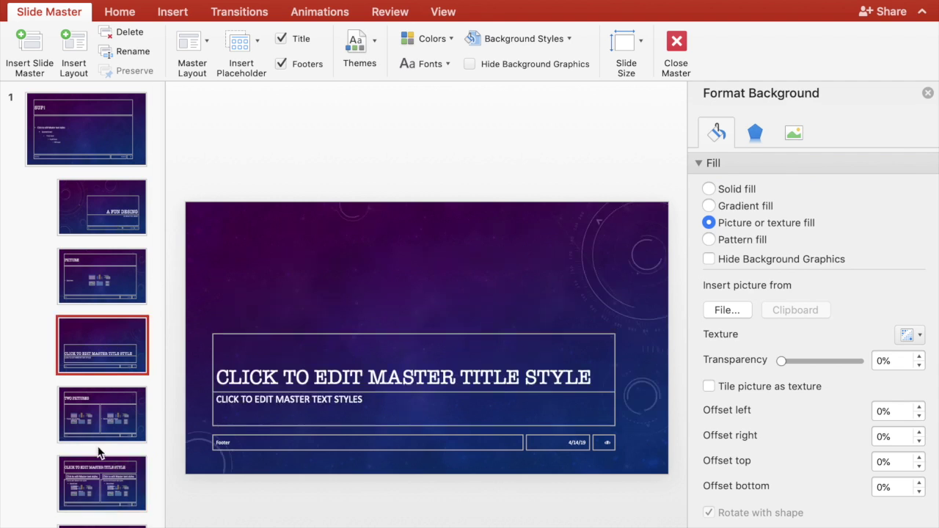
pyautogui.click(96, 405)
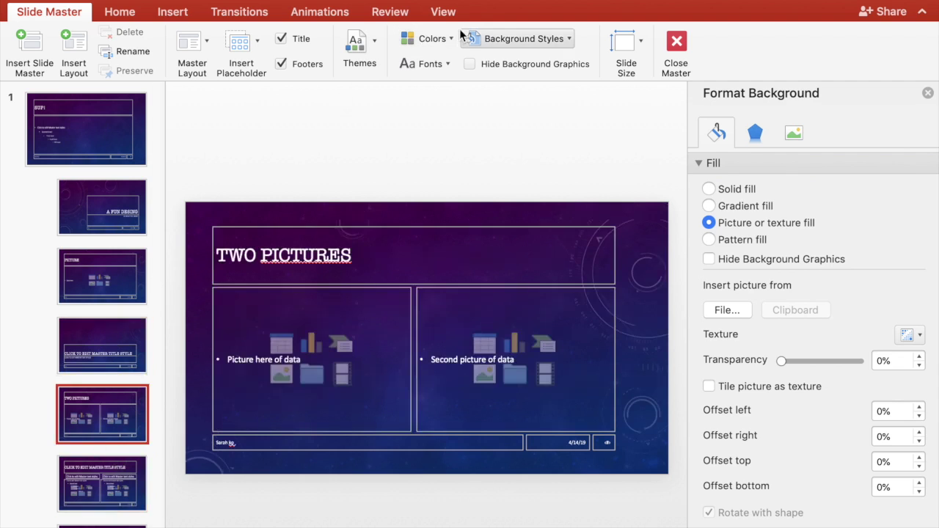
pyautogui.click(676, 42)
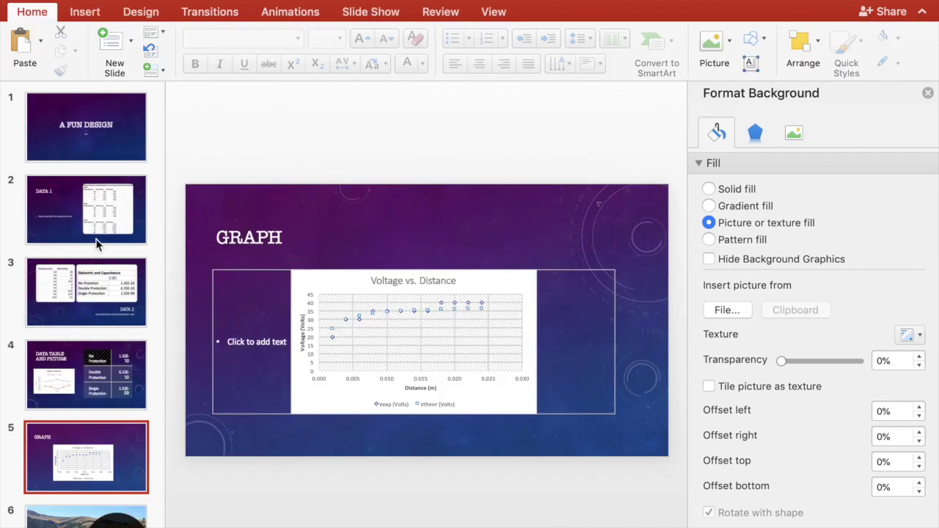